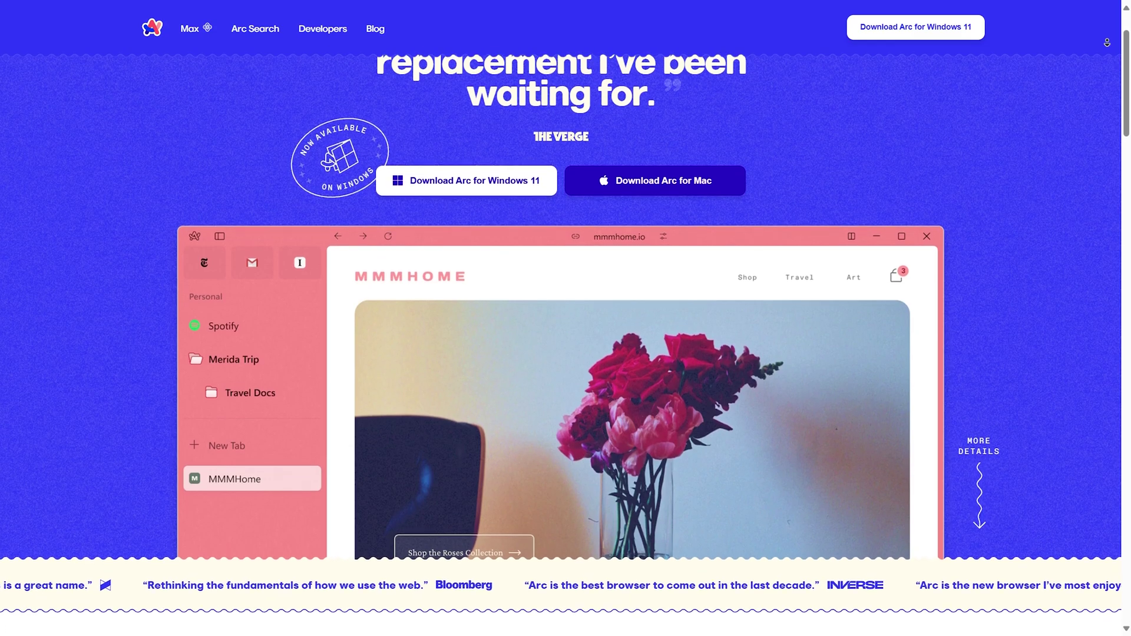
Examine the Arc product page's sections on spaces, split view, themes and privacy, down to the user testimonials
scroll(566, 318, down, 2)
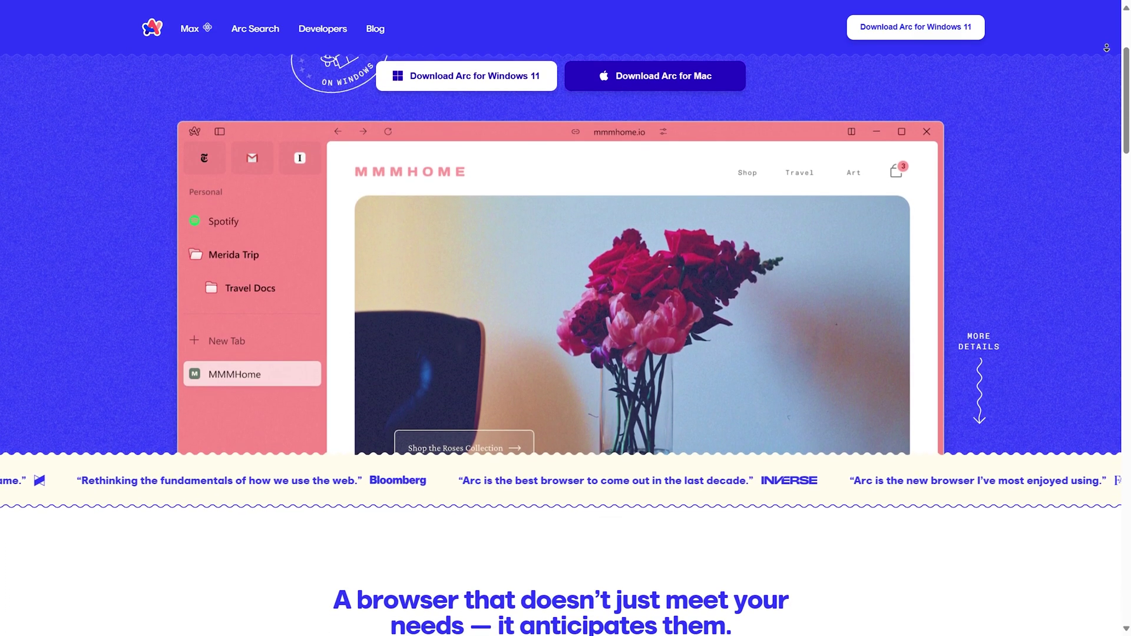
scroll(566, 318, down, 3)
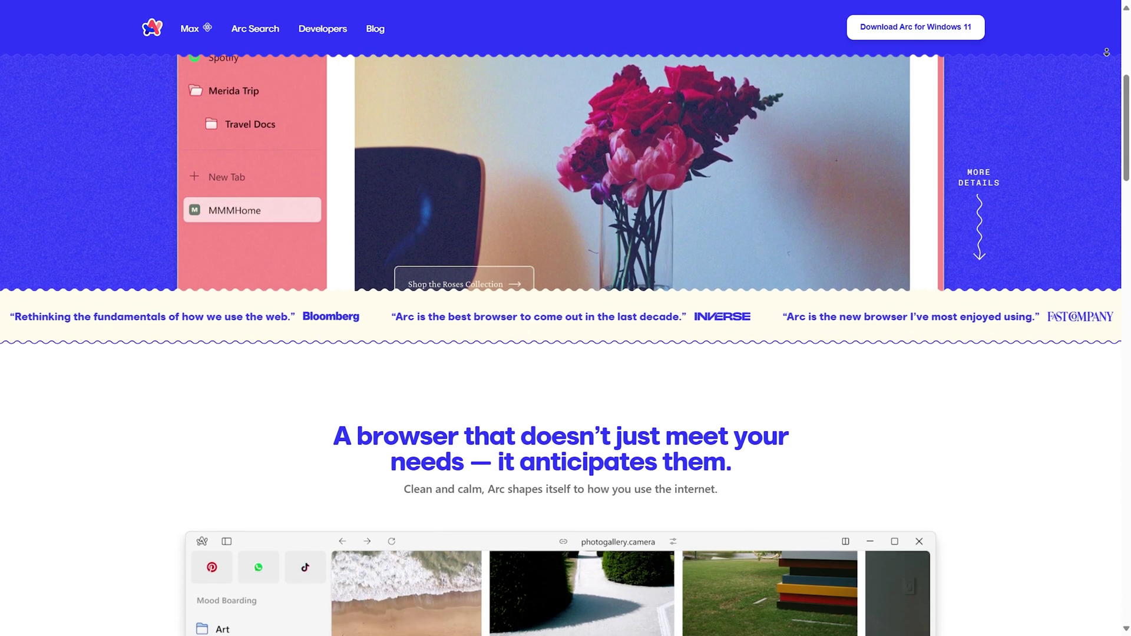
scroll(565, 318, down, 3)
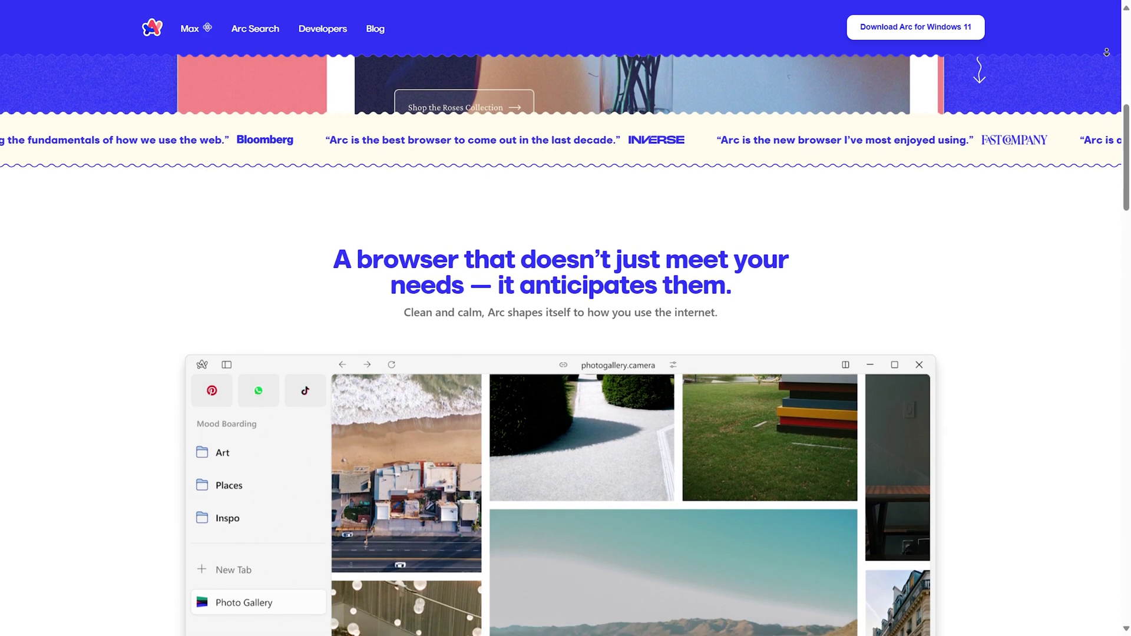
scroll(566, 318, down, 3)
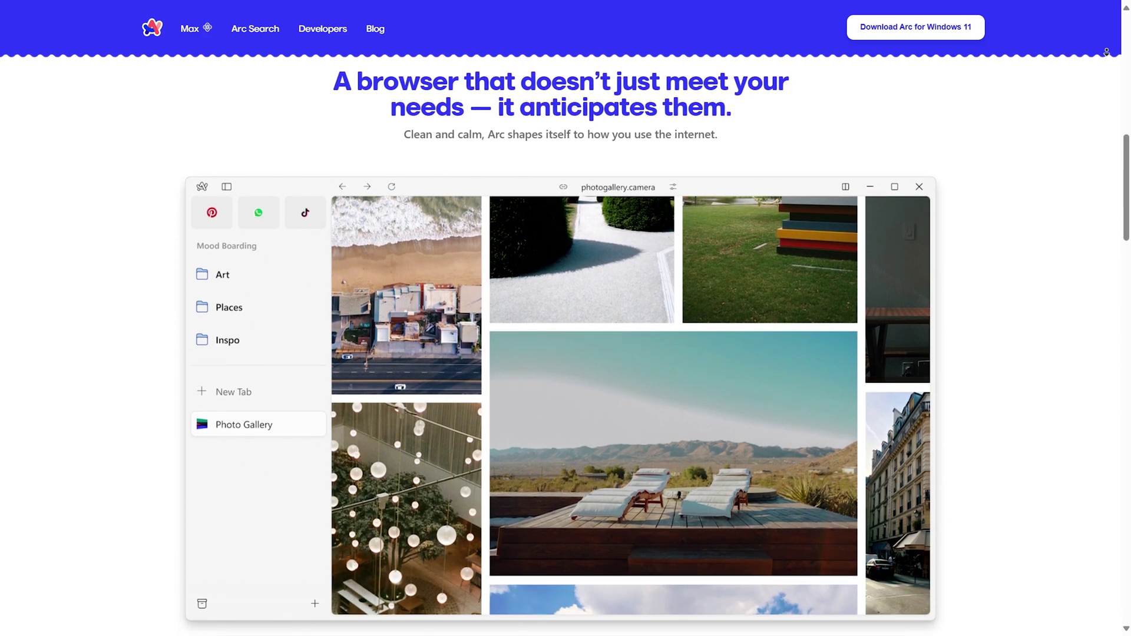
scroll(566, 318, down, 1)
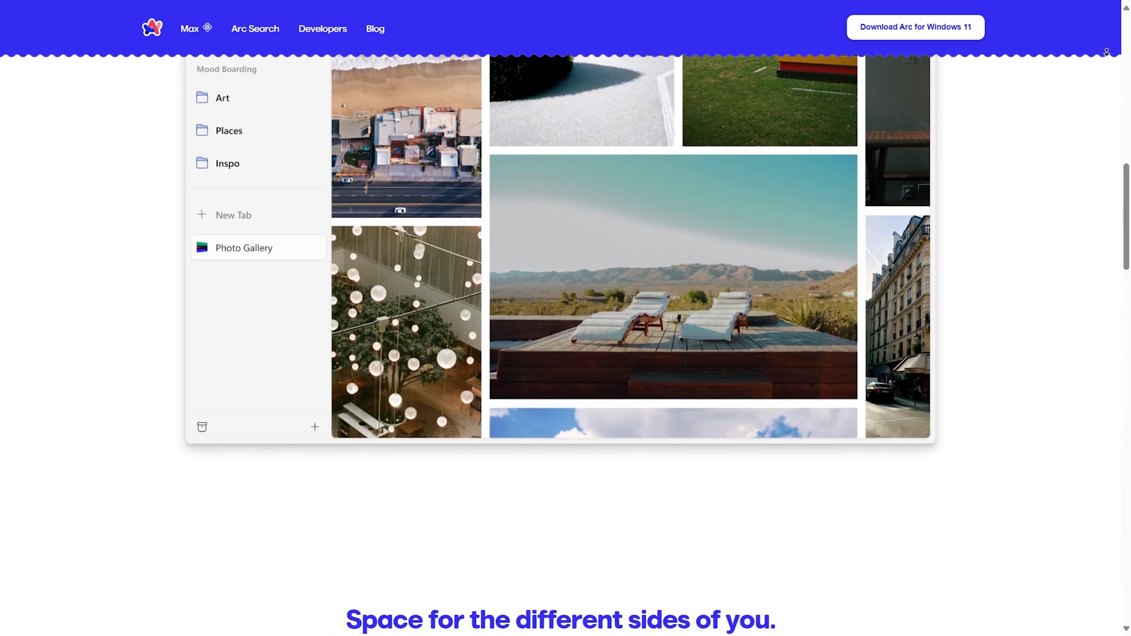
scroll(565, 318, down, 3)
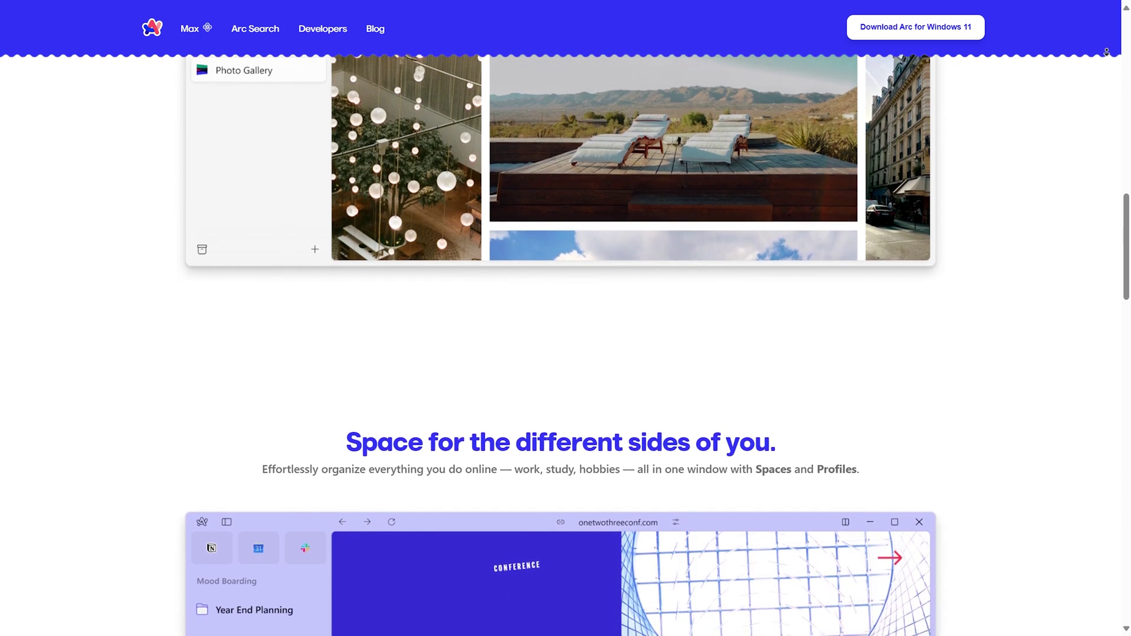
scroll(565, 318, down, 3)
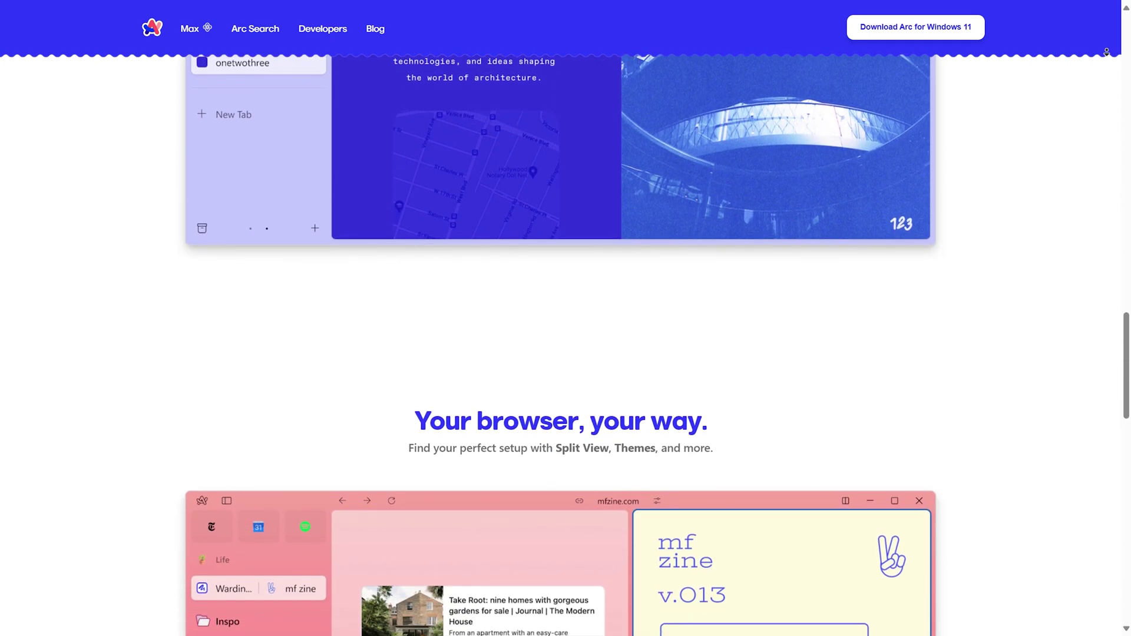
scroll(565, 318, down, 3)
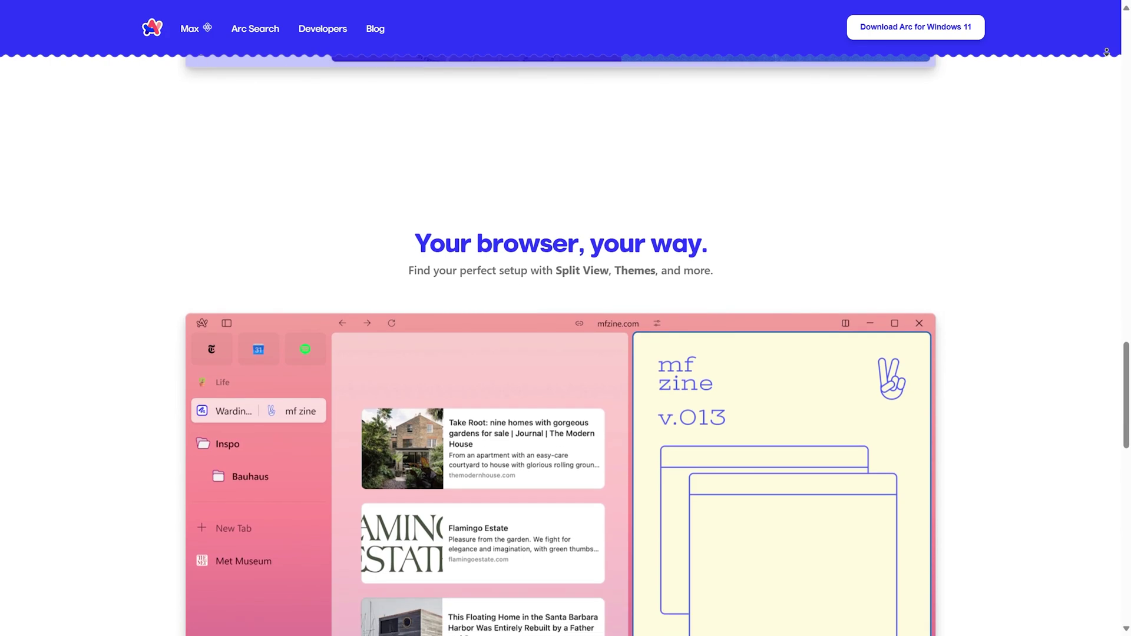
scroll(565, 318, down, 3)
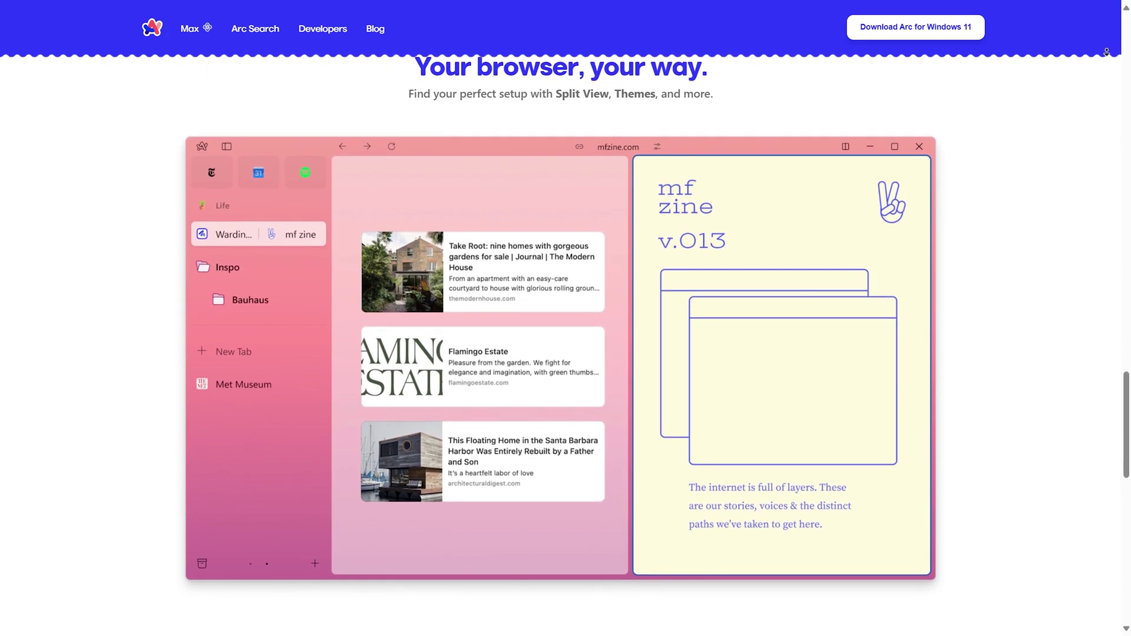
scroll(566, 318, down, 3)
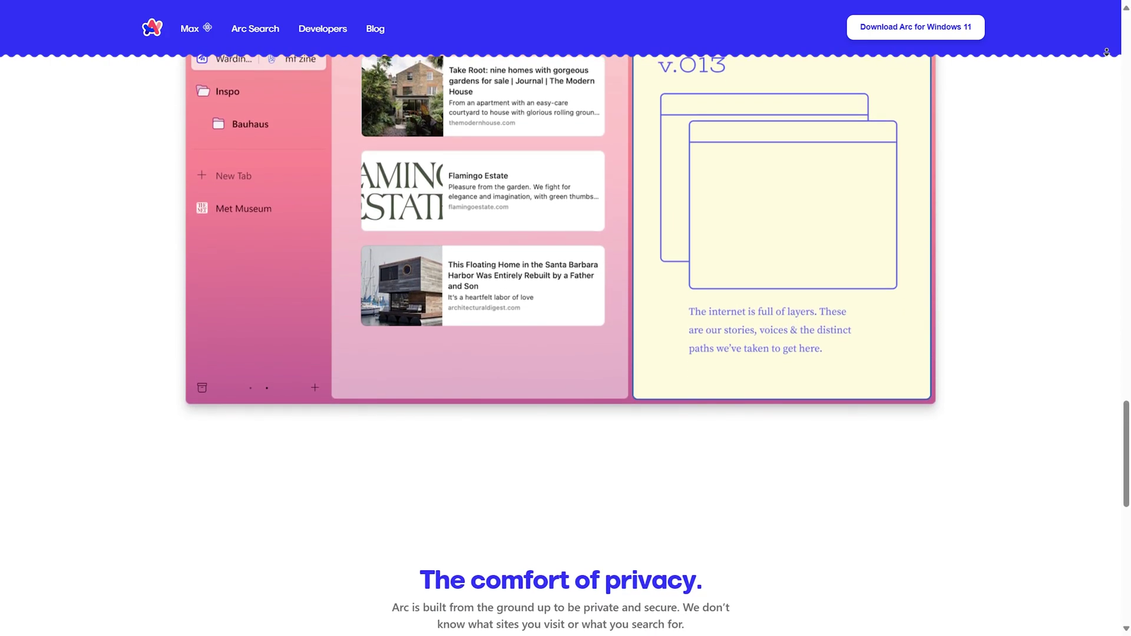
scroll(566, 318, down, 3)
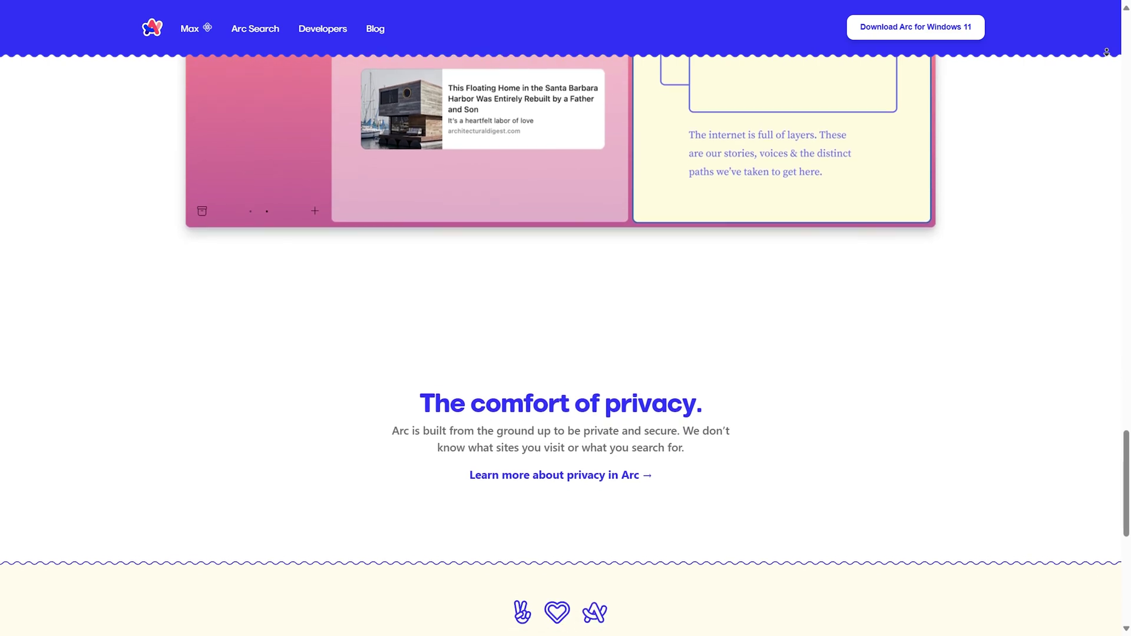
scroll(565, 318, down, 3)
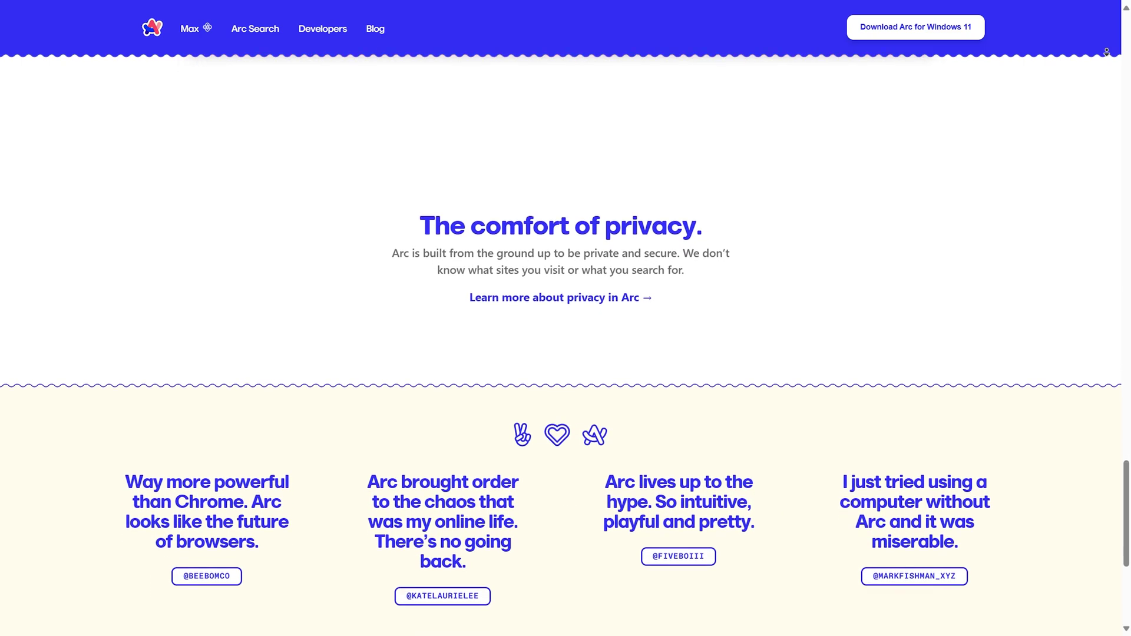
scroll(1106, 52, down, 3)
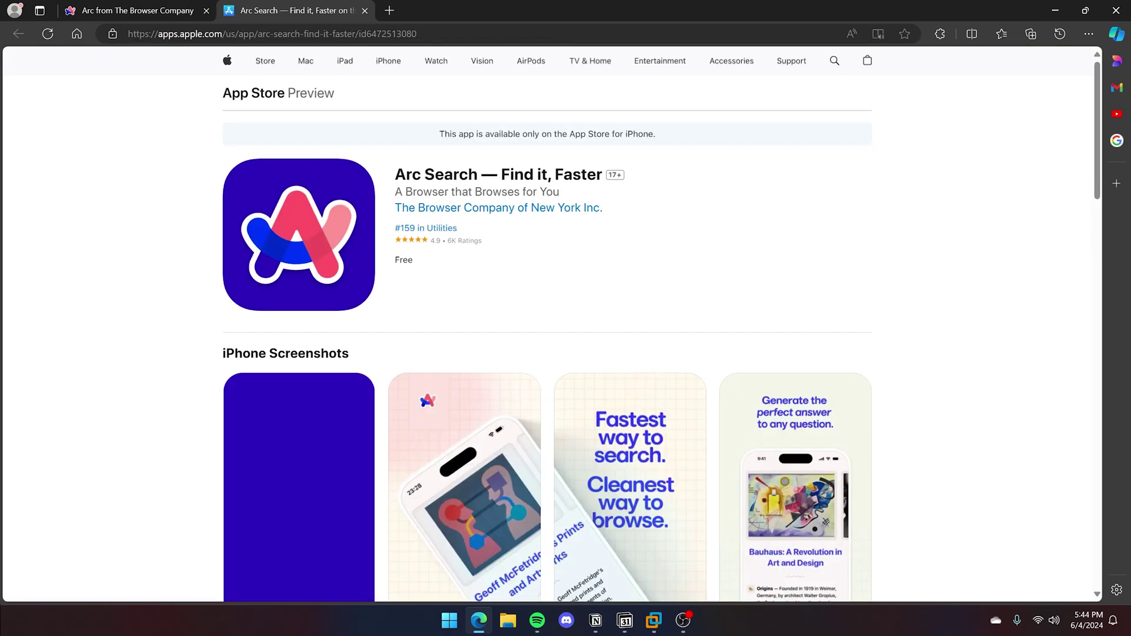
Examine the App Store listing for Arc Search, including its title and iPhone screenshots
drag(395, 175, 631, 183)
click(756, 226)
scroll(752, 227, down, 2)
scroll(659, 210, up, 2)
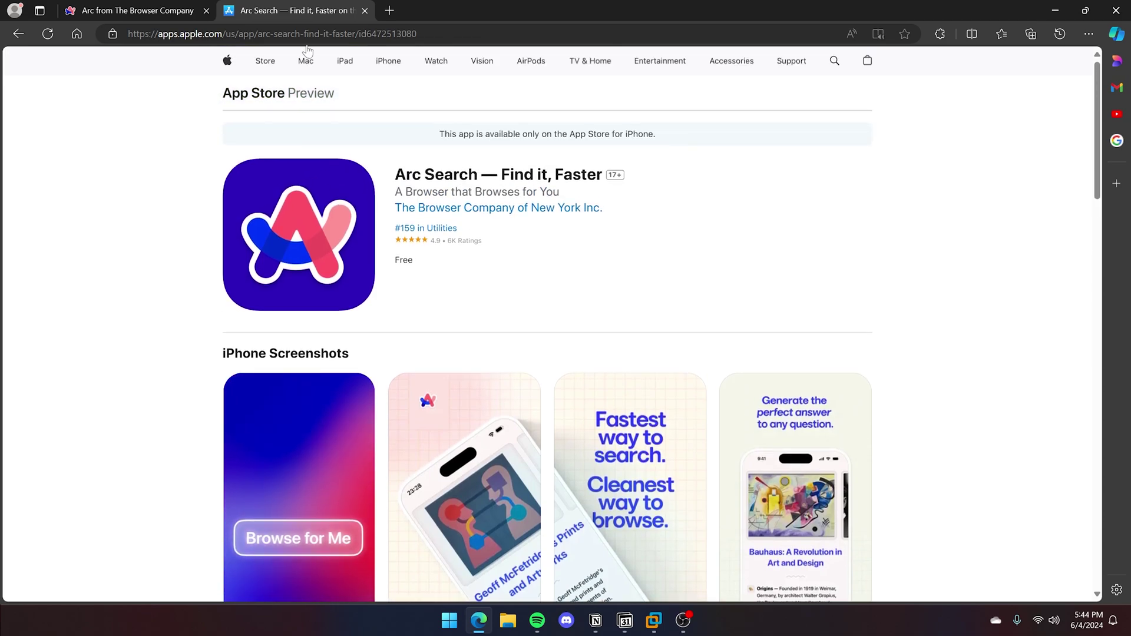
Download the Arc for Windows installer and run it, closing the App Store and download page tabs
middle_click(259, 10)
click(495, 319)
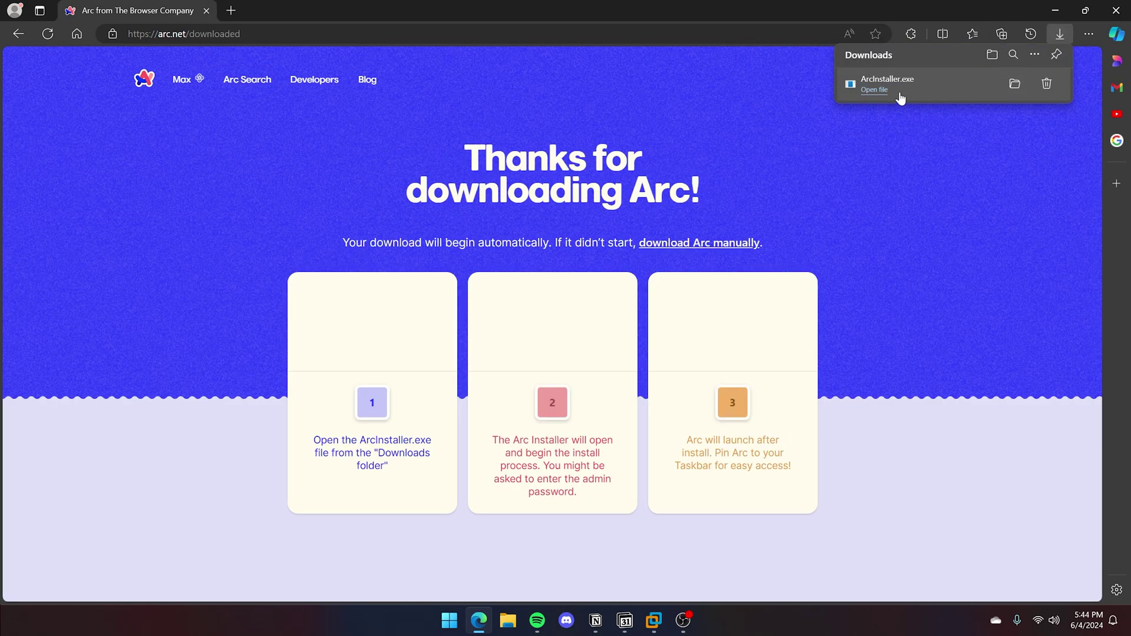
click(883, 93)
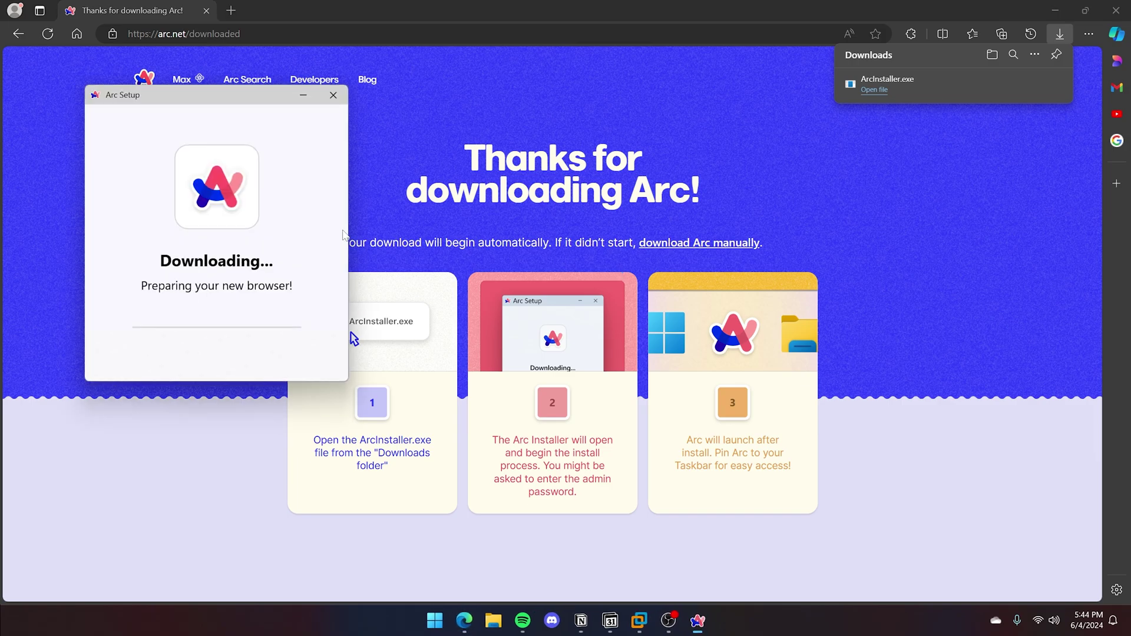
middle_click(152, 6)
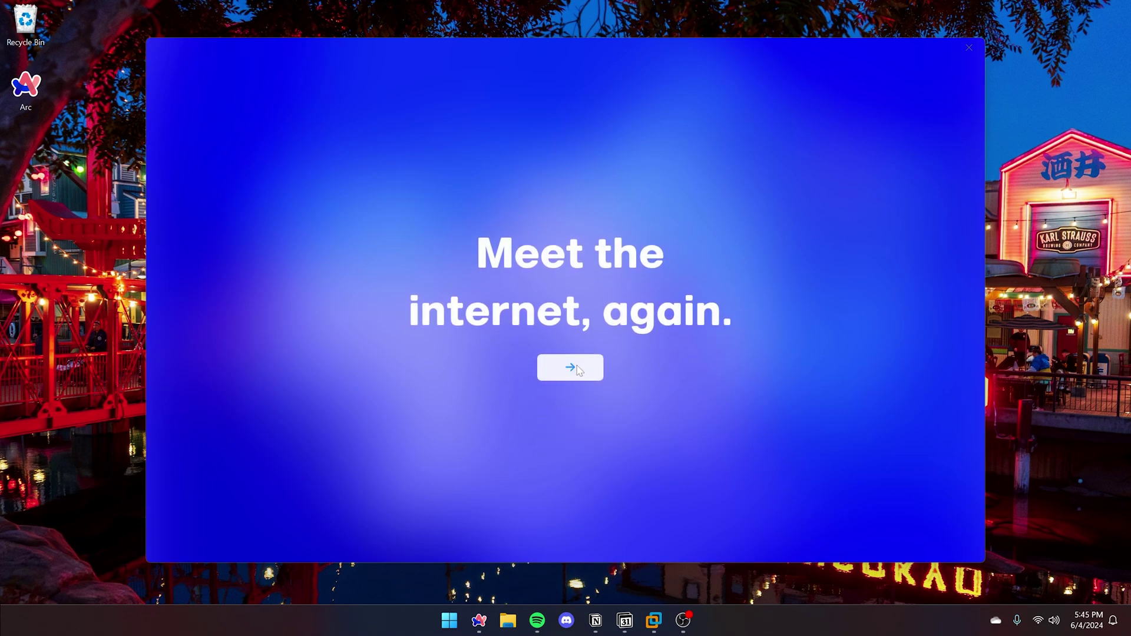
Start the Arc setup and sign in to an existing account with its email and password
click(579, 365)
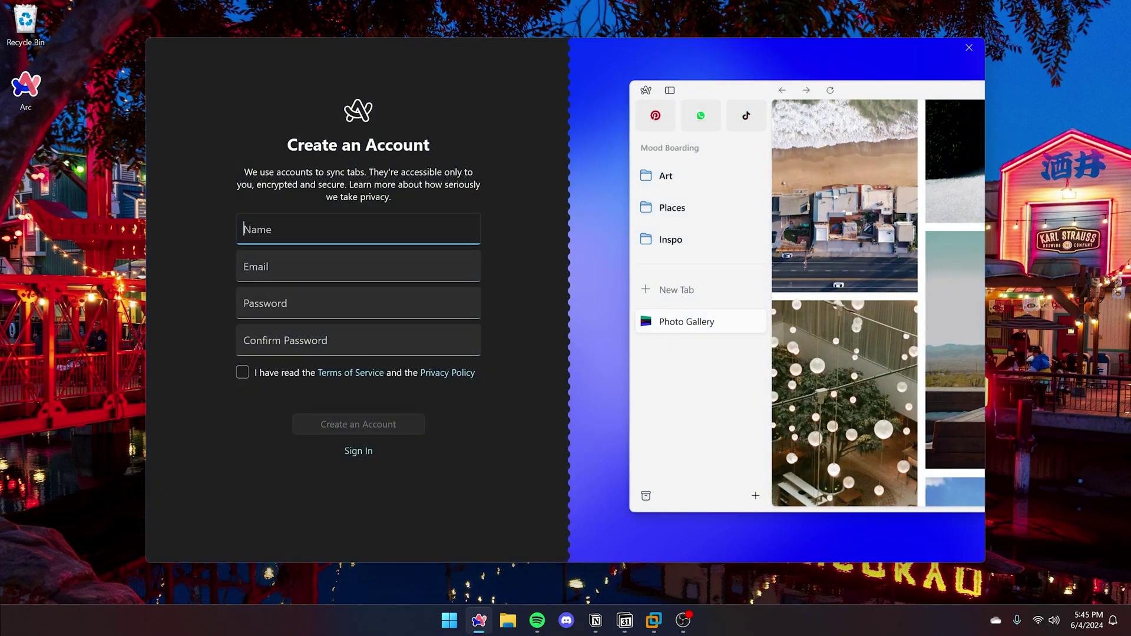
key(Tab)
key(Tab)
key(shift+Tab)
key(shift+Tab)
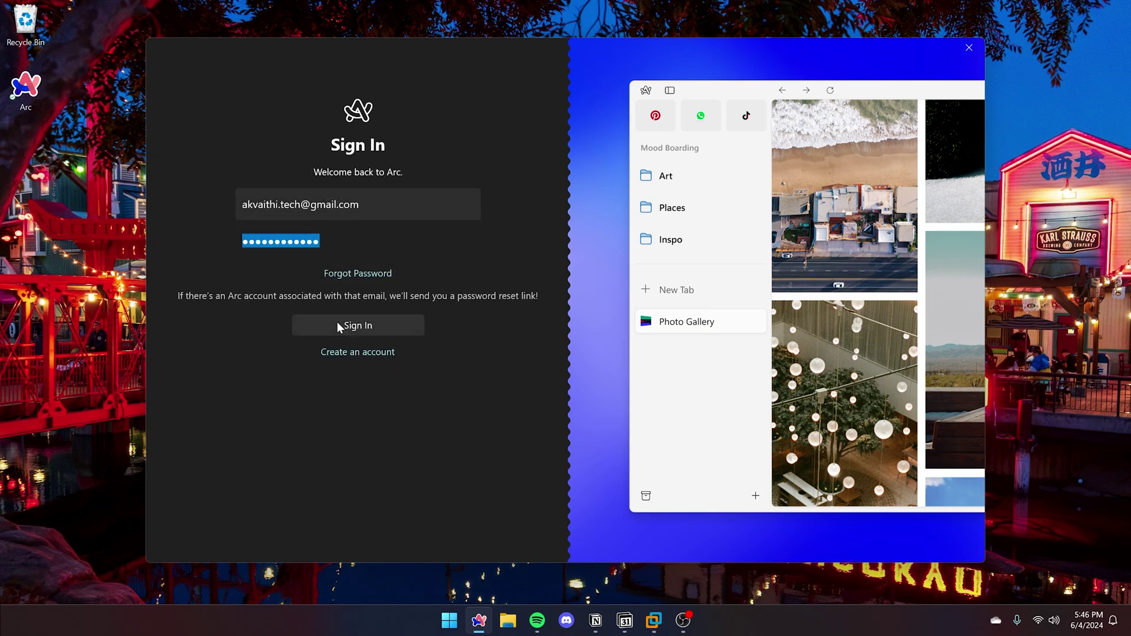
click(340, 326)
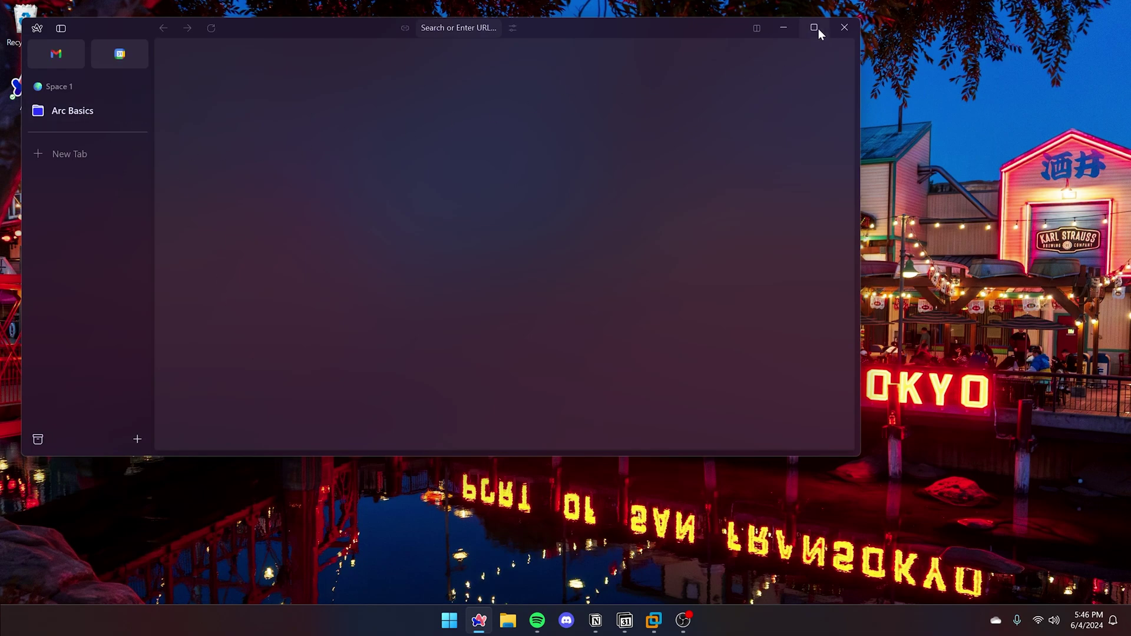
Maximize the browser window and open the Pinned Tabs article from the Arc Basics folder to skim it
click(818, 28)
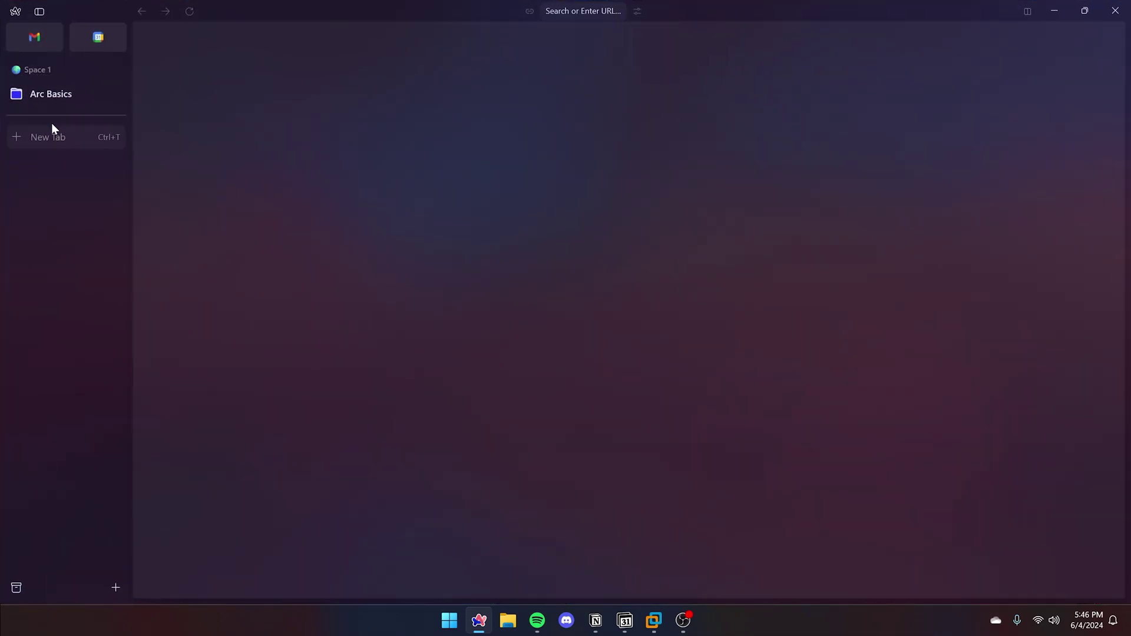
click(55, 97)
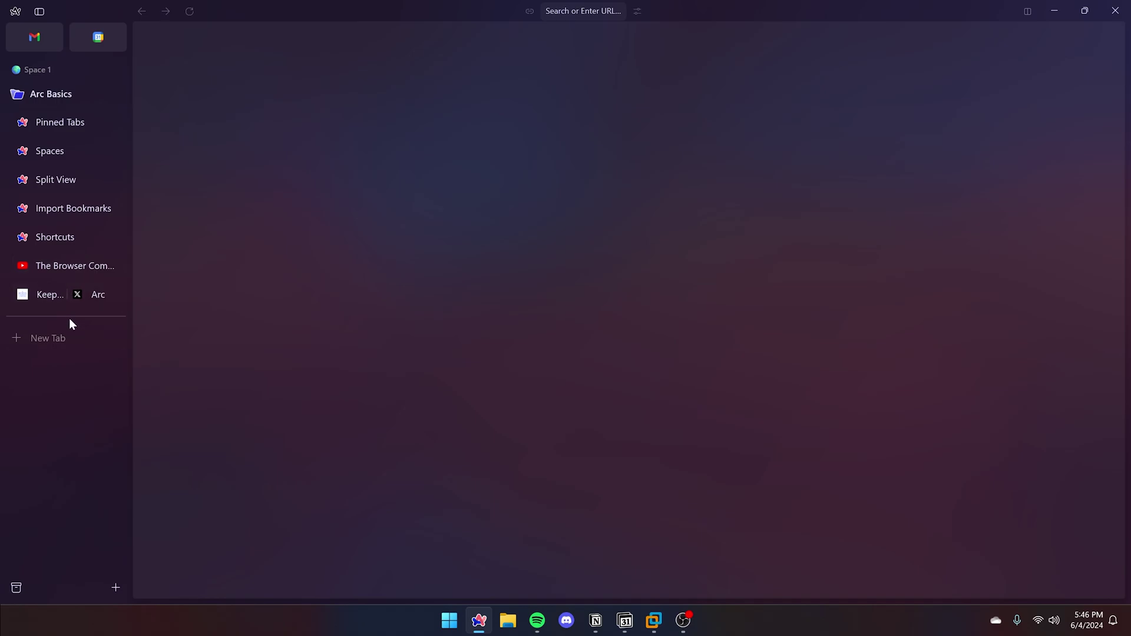
click(70, 124)
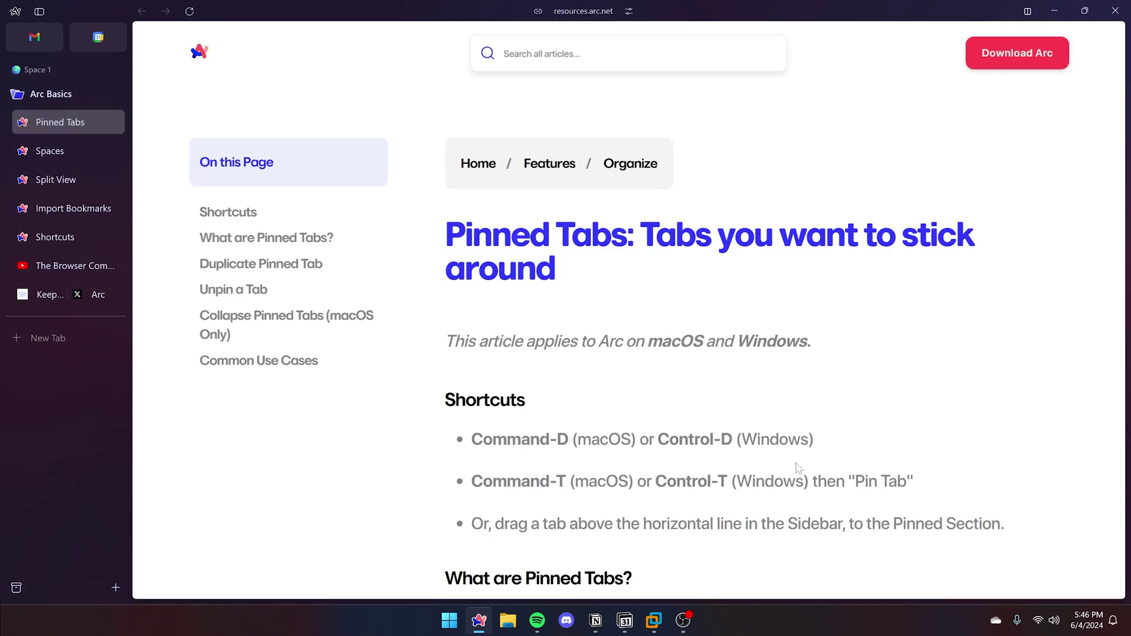
scroll(796, 463, down, 5)
scroll(591, 359, up, 5)
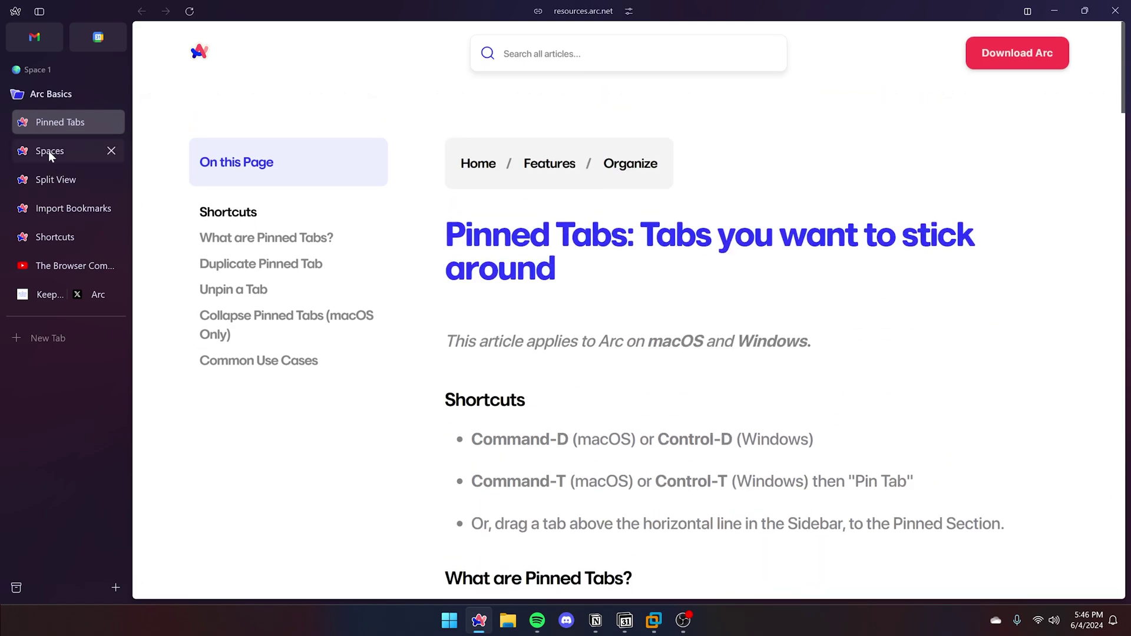
Open the Keeping Tabs and Arc split view, dismiss the x.com welcome notice, and skim Arc's posts
click(54, 298)
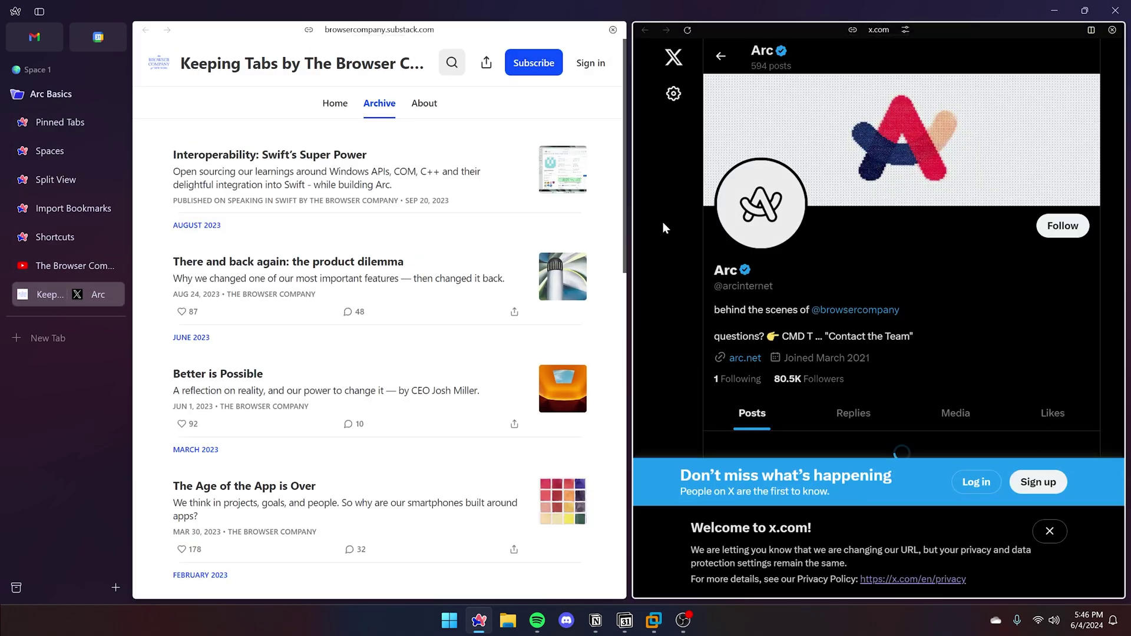
click(1048, 533)
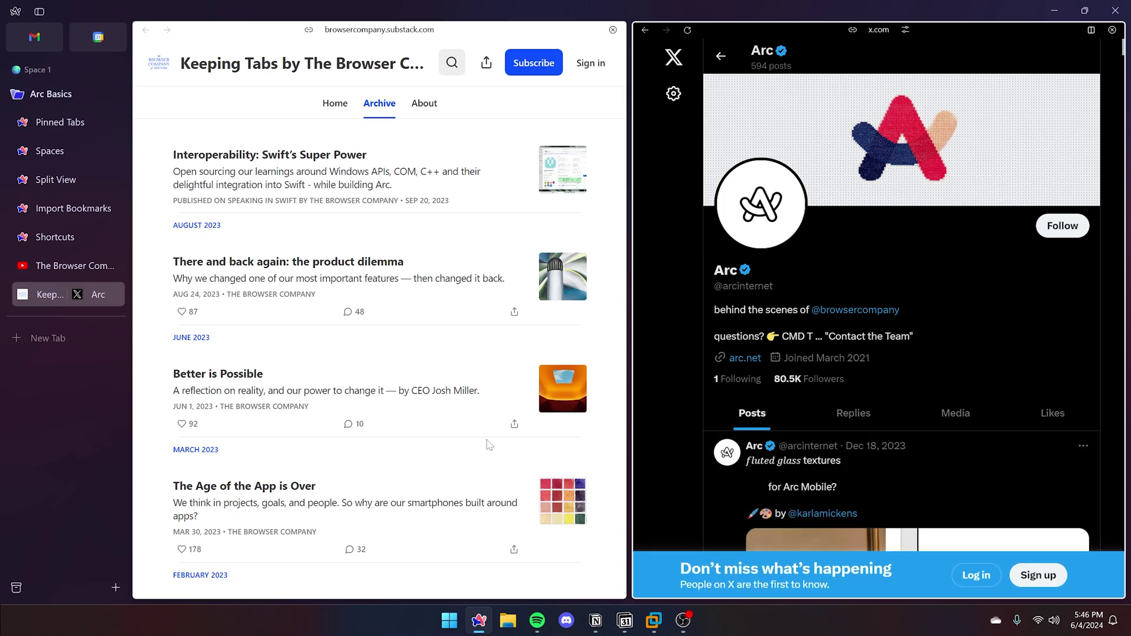
scroll(722, 467, down, 4)
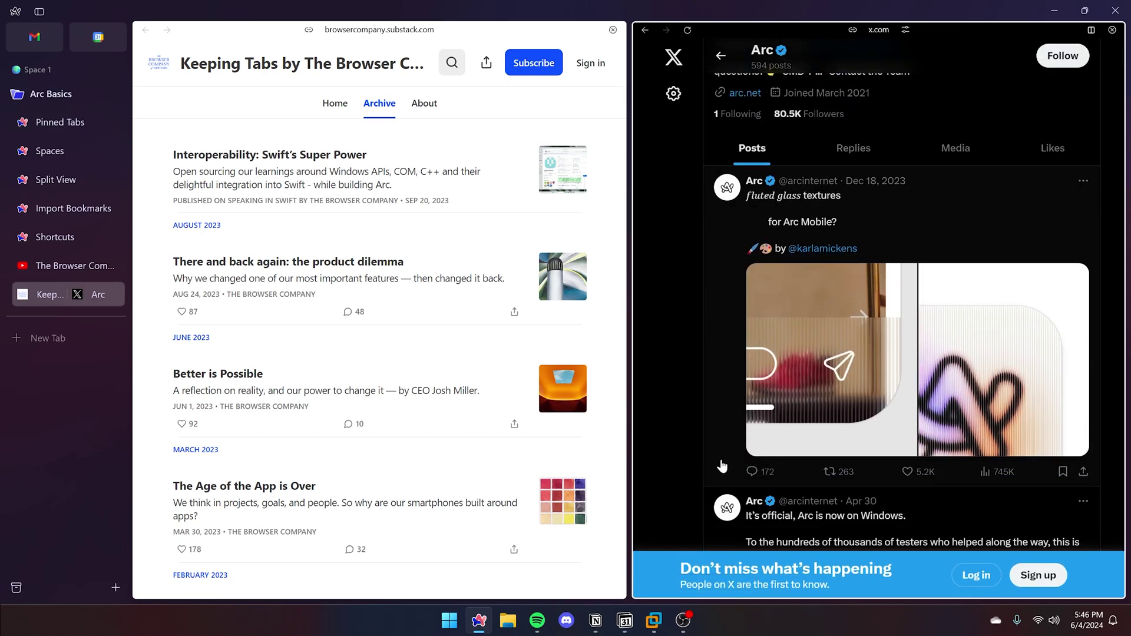
scroll(722, 467, up, 4)
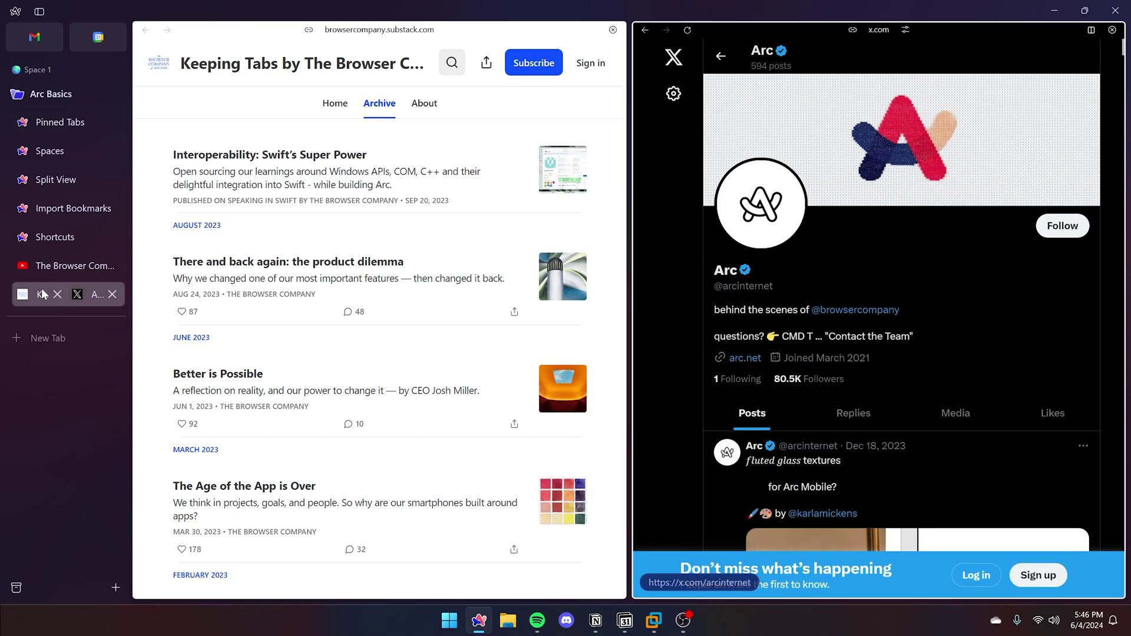
Open the Google Calendar and Gmail favorites
click(70, 348)
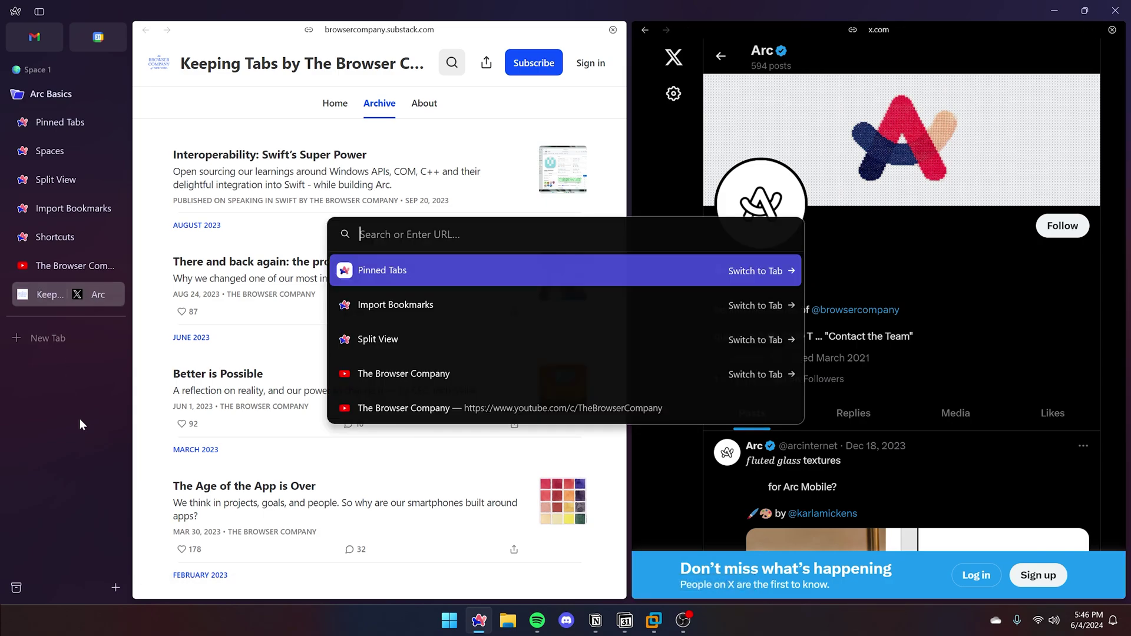
click(79, 440)
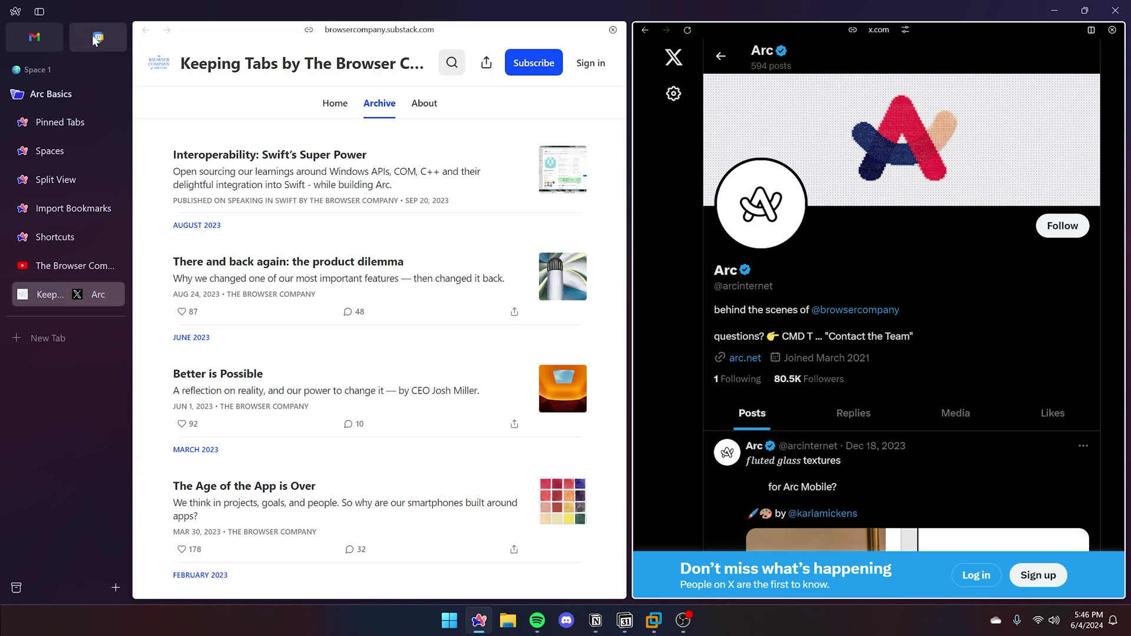
click(52, 46)
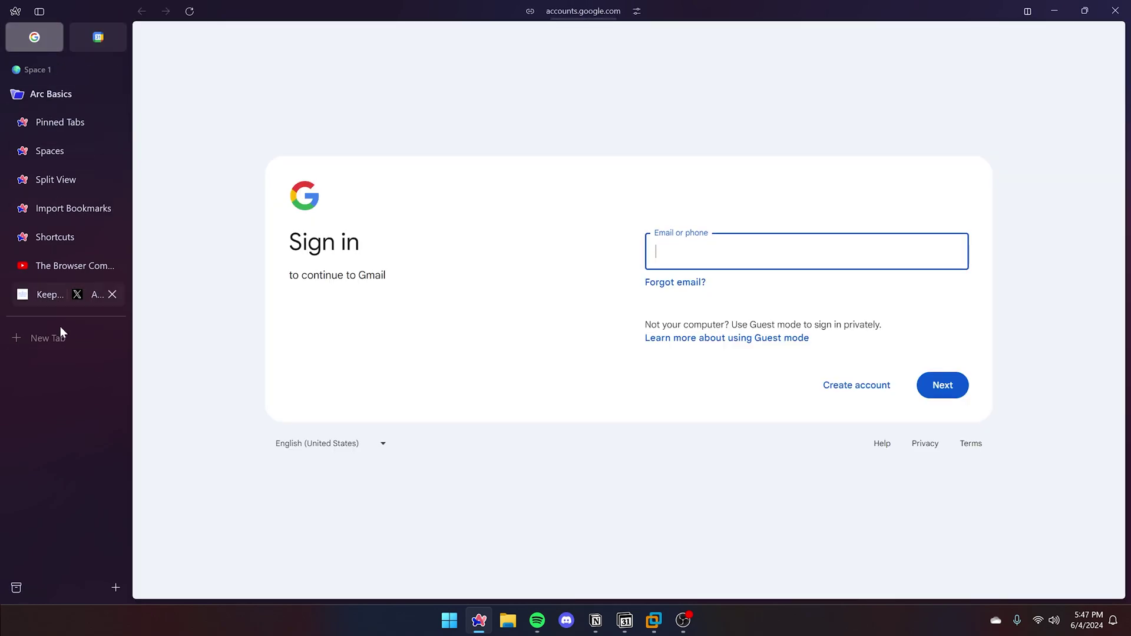
Load YouTube in a new tab and add that tab to the favorites beside Gmail and Google Calendar
click(65, 340)
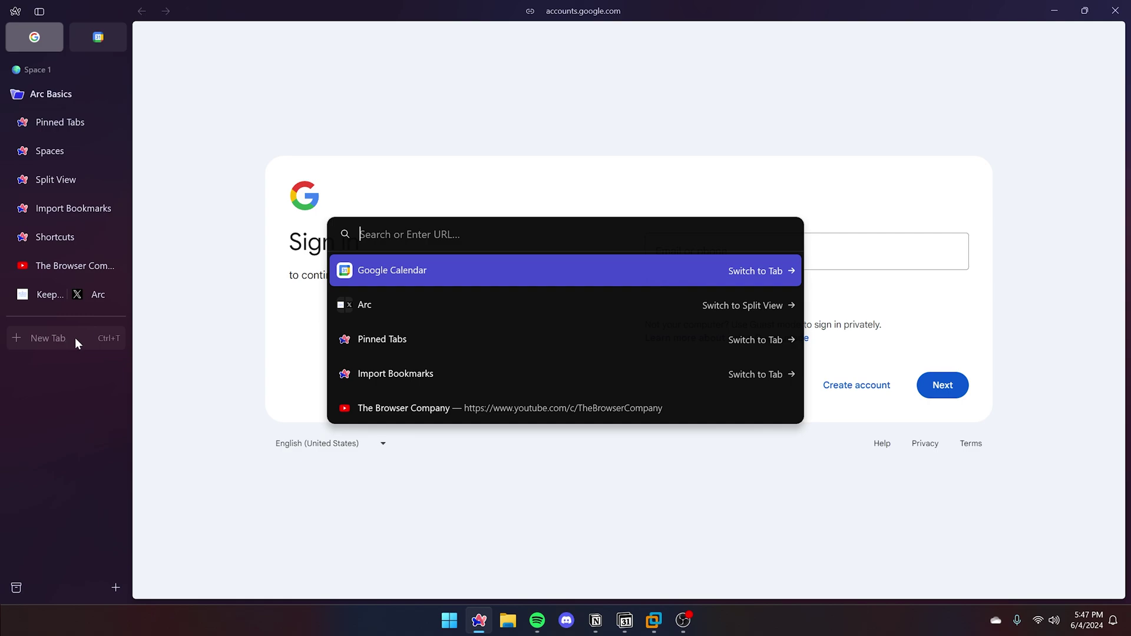
text(youtube)
key(Return)
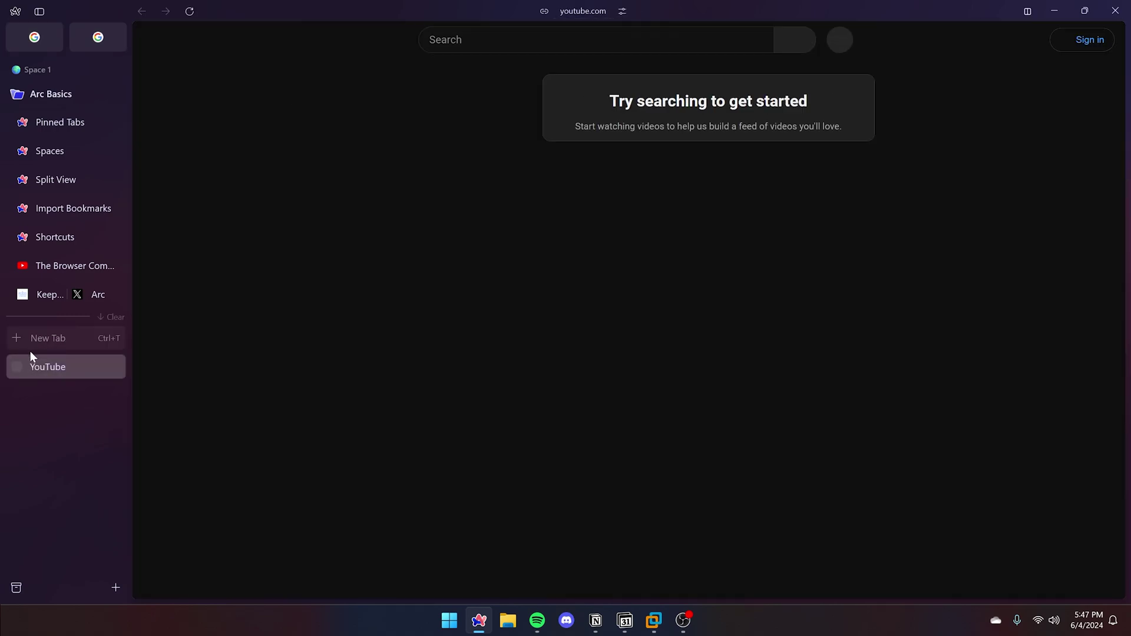
drag(51, 366, 108, 47)
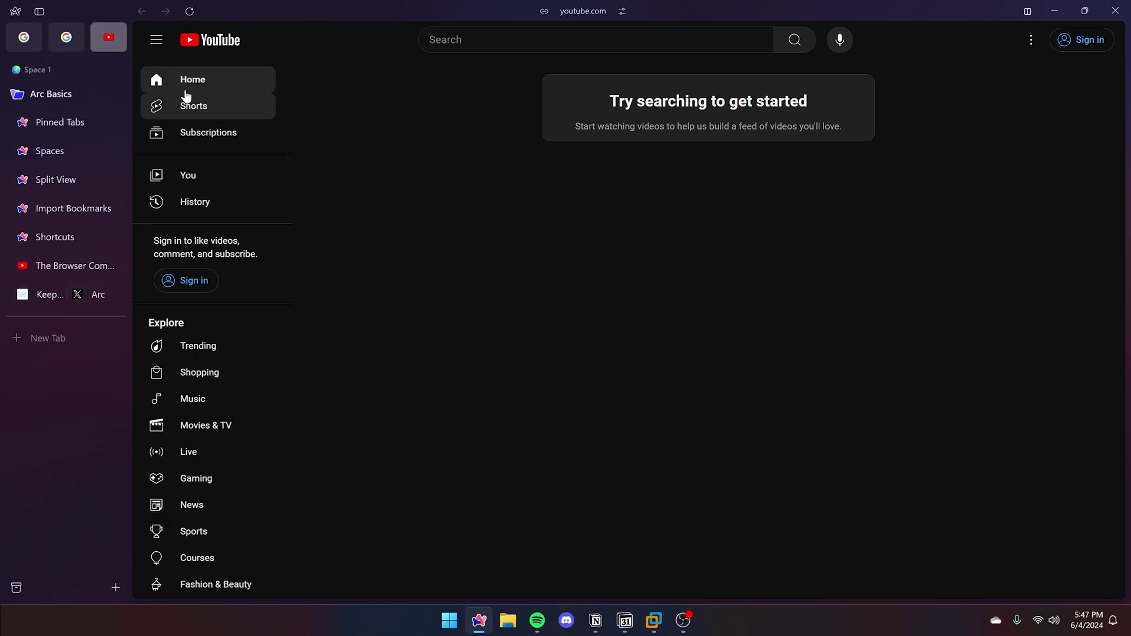
click(221, 39)
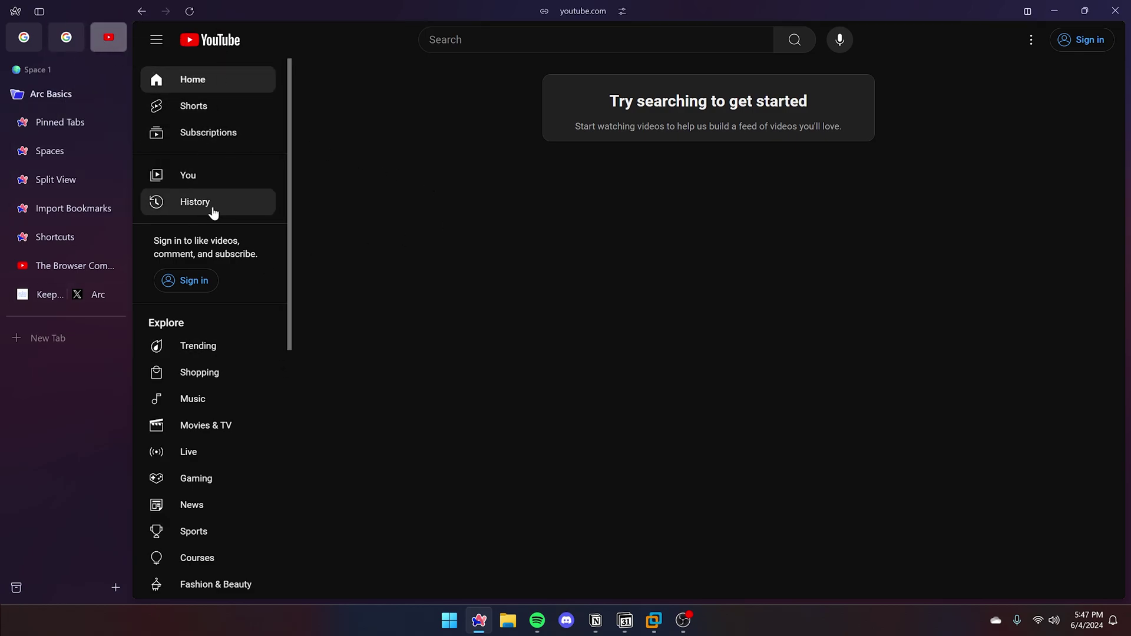
Start a new space named Work and bring up its theme colour options
click(114, 586)
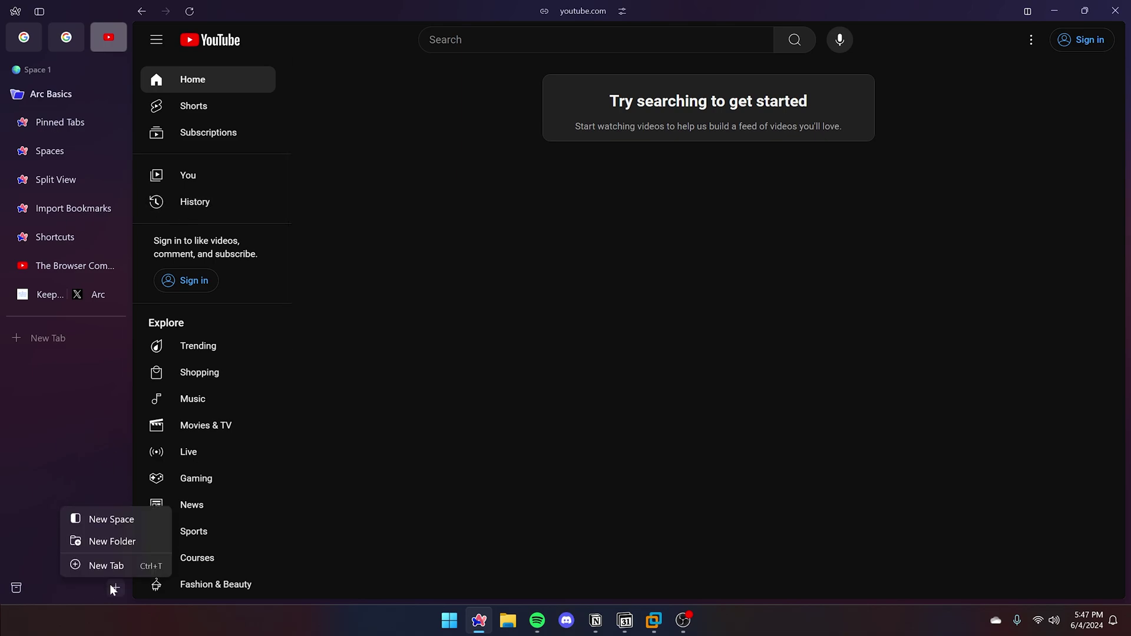
click(118, 520)
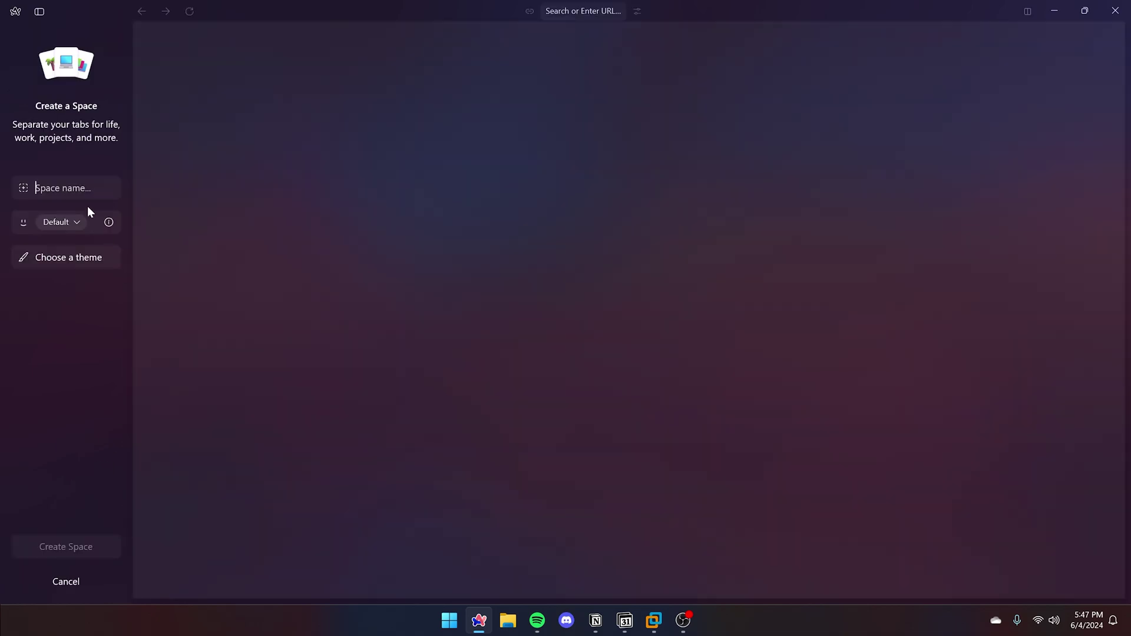
text(Work)
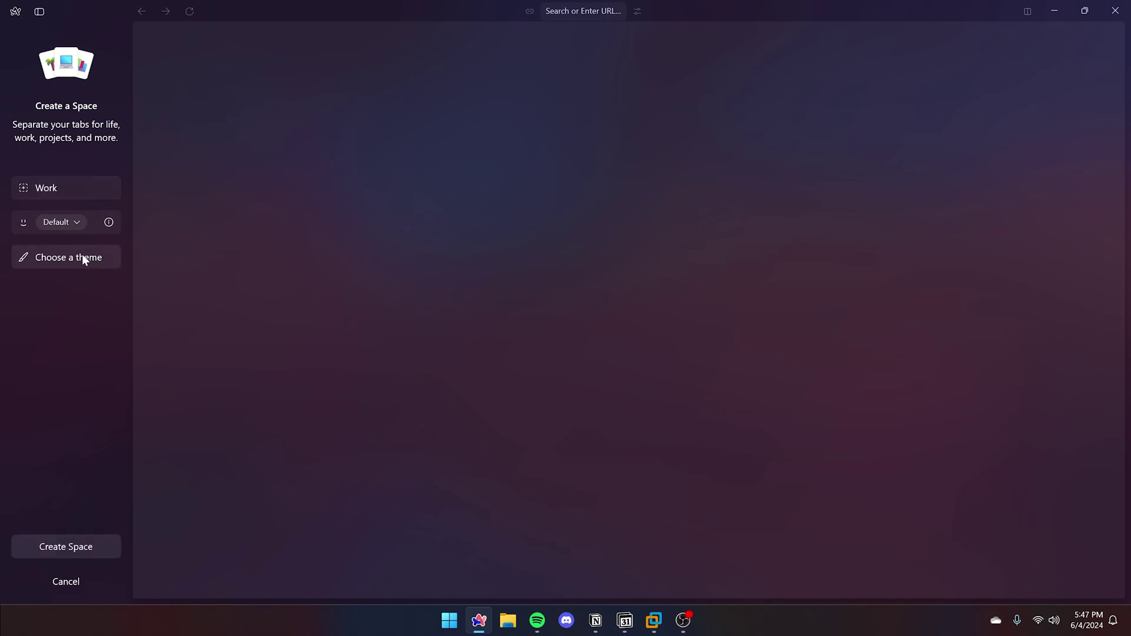
click(83, 257)
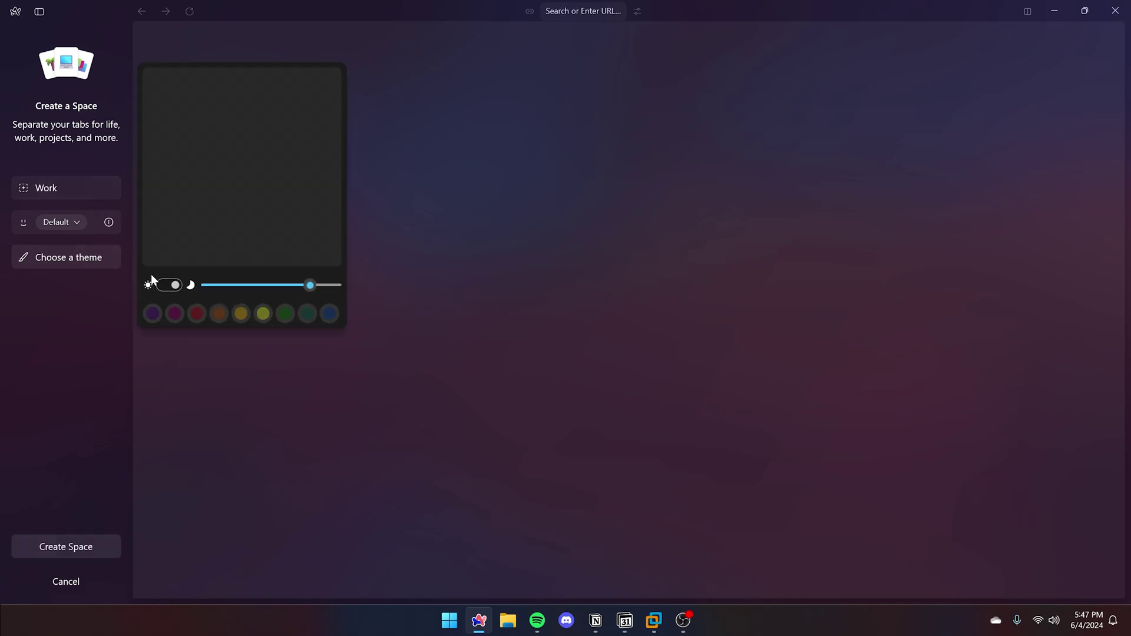
Try different theme colours for the Work space and lower the colour intensity to the minimum
drag(207, 151, 253, 157)
drag(190, 192, 214, 187)
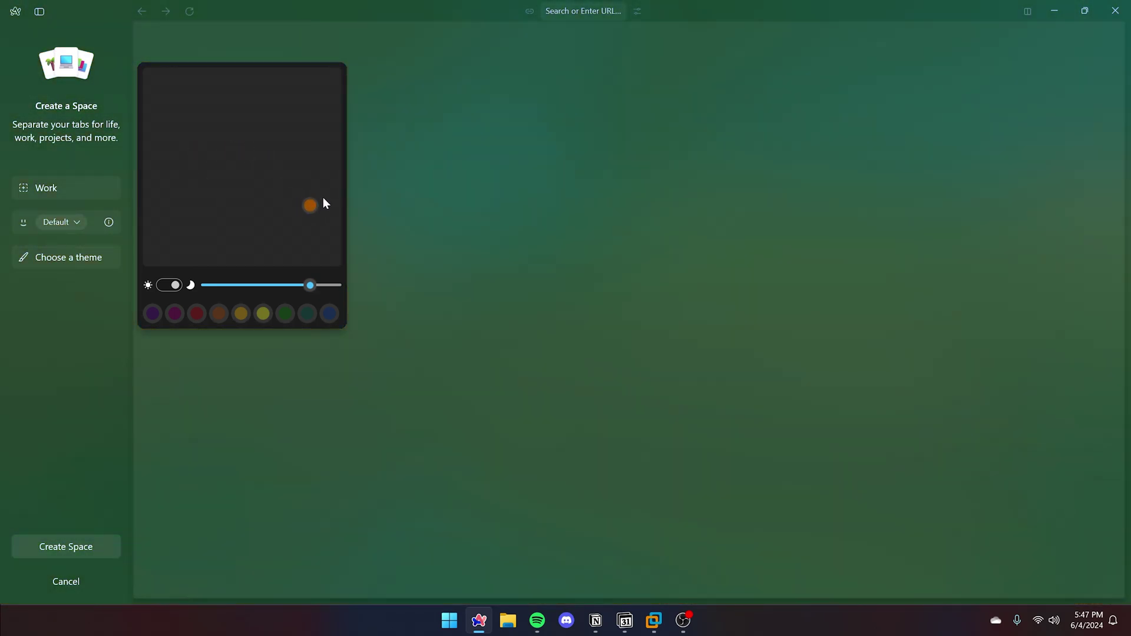
drag(328, 198, 236, 186)
drag(310, 285, 113, 287)
mouse_move(194, 293)
mouse_down()
mouse_move(310, 292)
mouse_move(203, 286)
mouse_up()
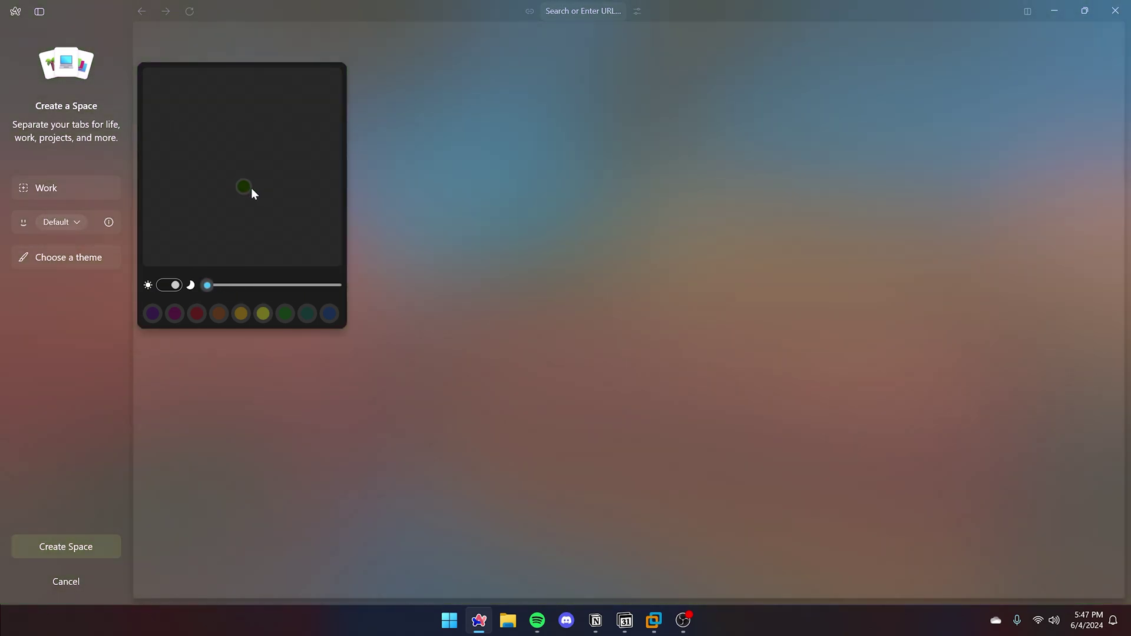
Try the light appearance at full colour intensity and return the theme to dark
click(176, 285)
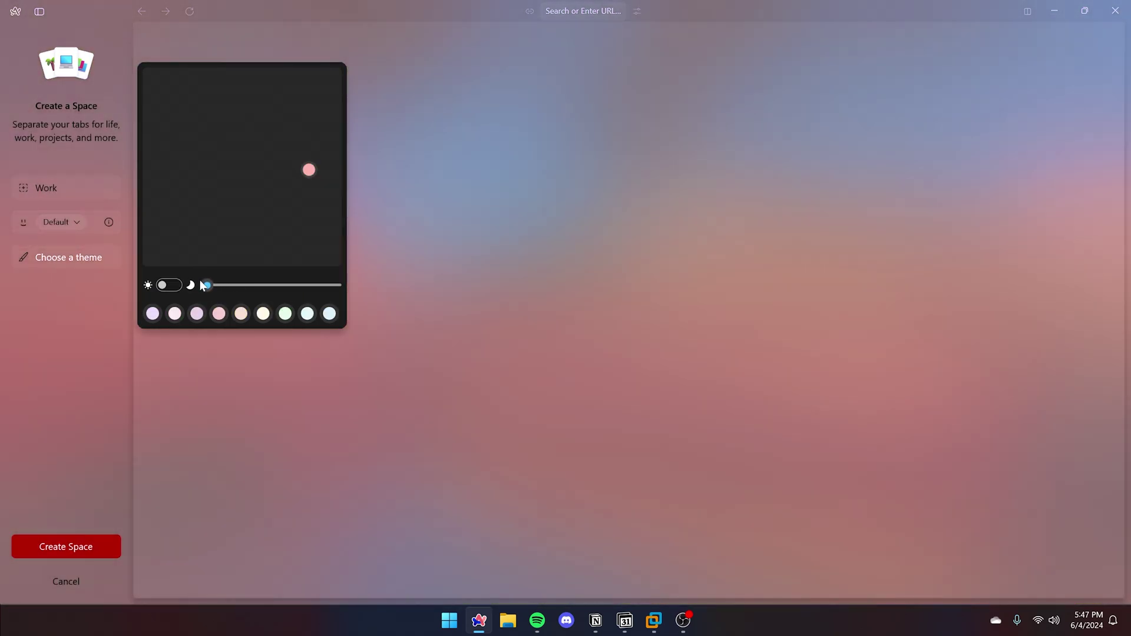
drag(207, 285, 287, 303)
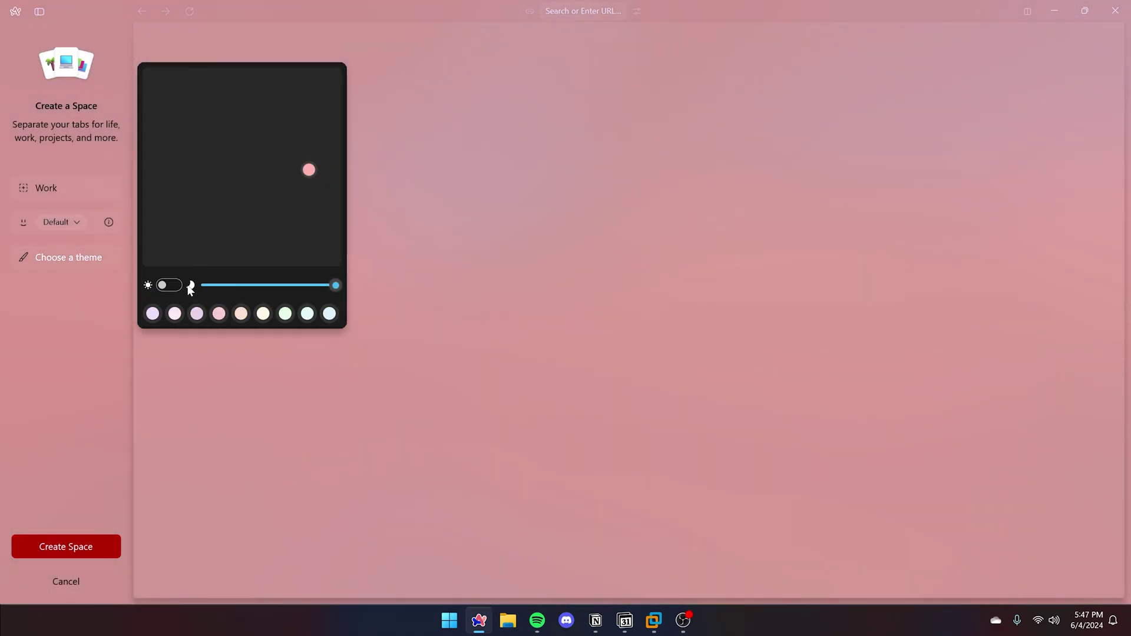
click(171, 288)
click(172, 287)
click(172, 286)
Try several preset theme colours for the Work space at a slightly reduced intensity
drag(334, 289, 302, 287)
click(334, 313)
click(308, 315)
click(239, 313)
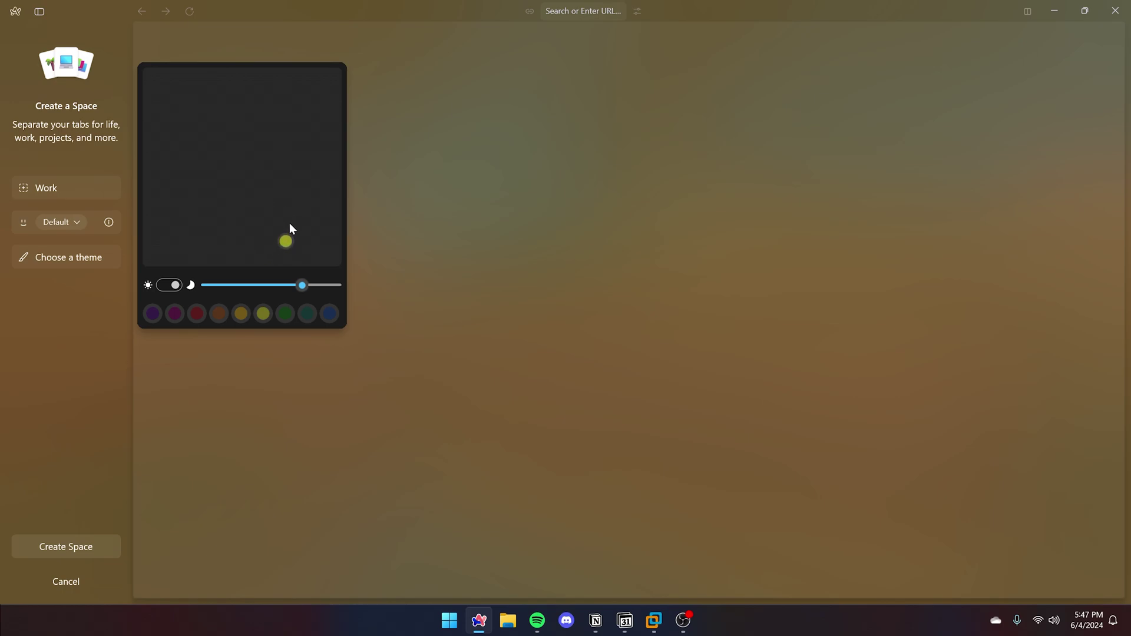
Give the Work space a blue theme at full intensity and create the space
drag(302, 285, 336, 285)
drag(278, 243, 296, 153)
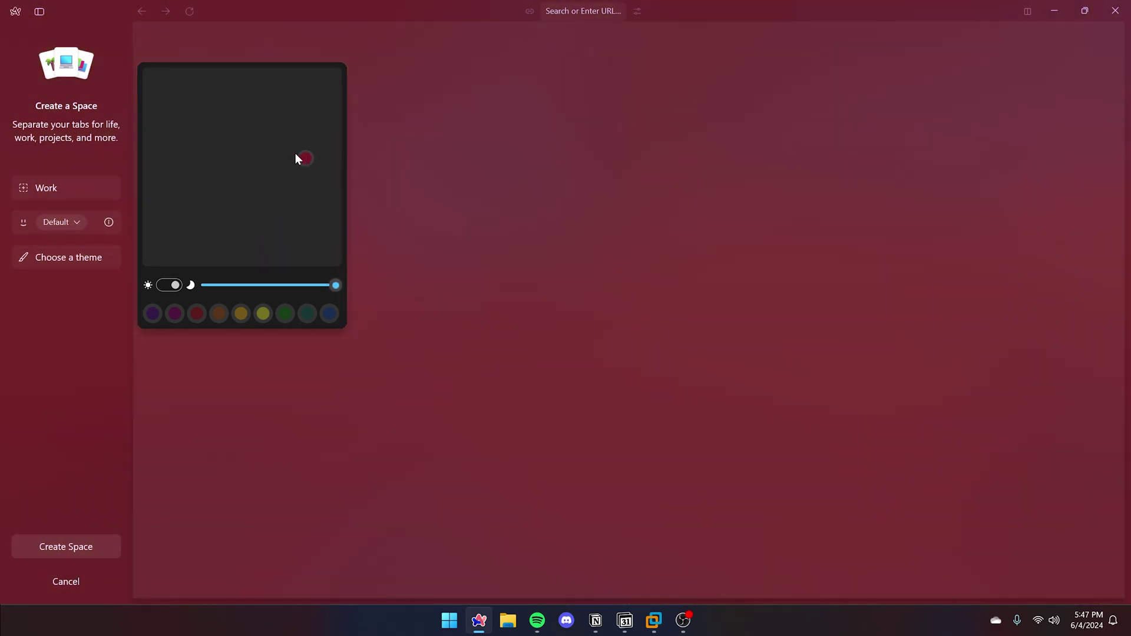
click(123, 307)
click(75, 538)
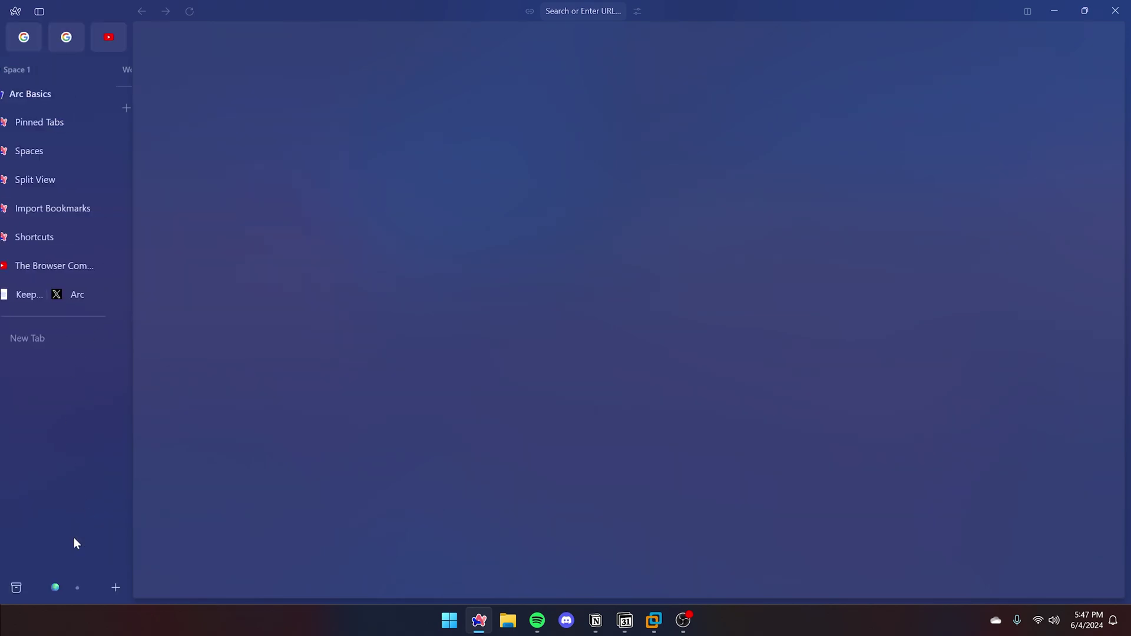
Switch to Space 1 and rename it Personal
click(59, 590)
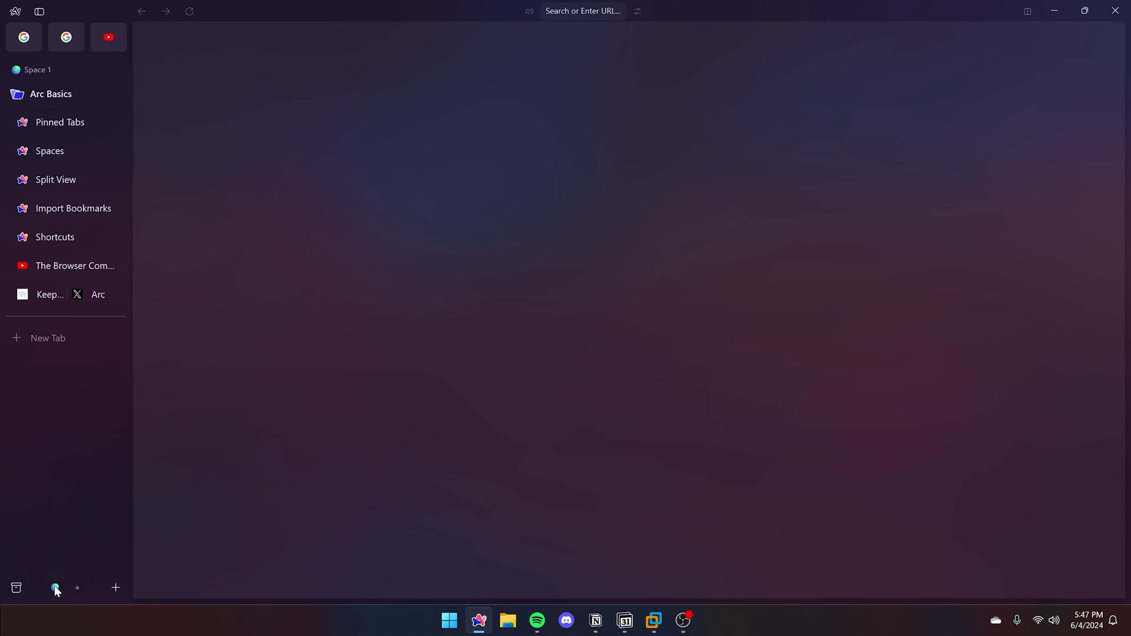
right_click(54, 587)
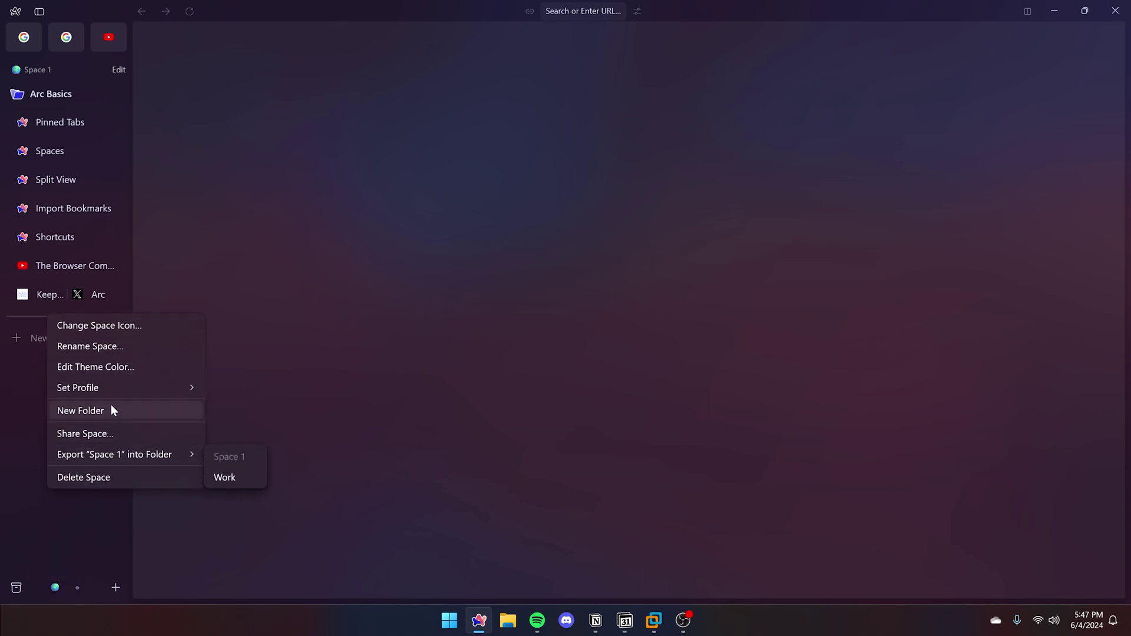
click(110, 347)
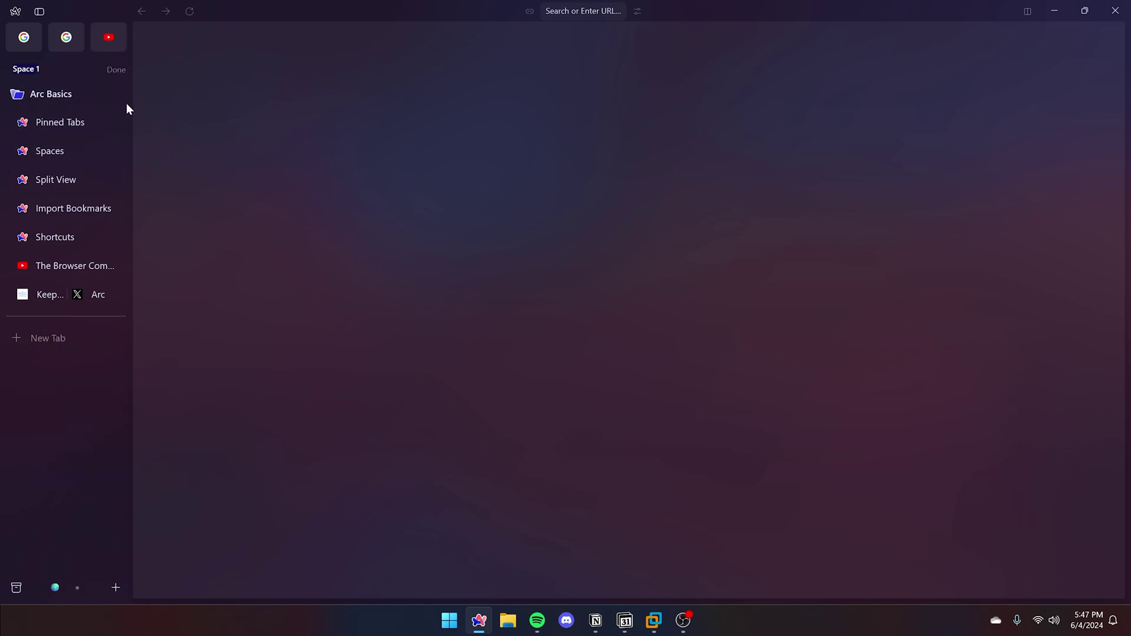
text(Peronsal)
key(BackSpace)
key(BackSpace)
key(BackSpace)
key(BackSpace)
key(BackSpace)
key(BackSpace)
text(rsonal)
key(Return)
Switch to the Work space and give it the flexed-biceps emoji as icon, searching the emoji for "work"
click(75, 589)
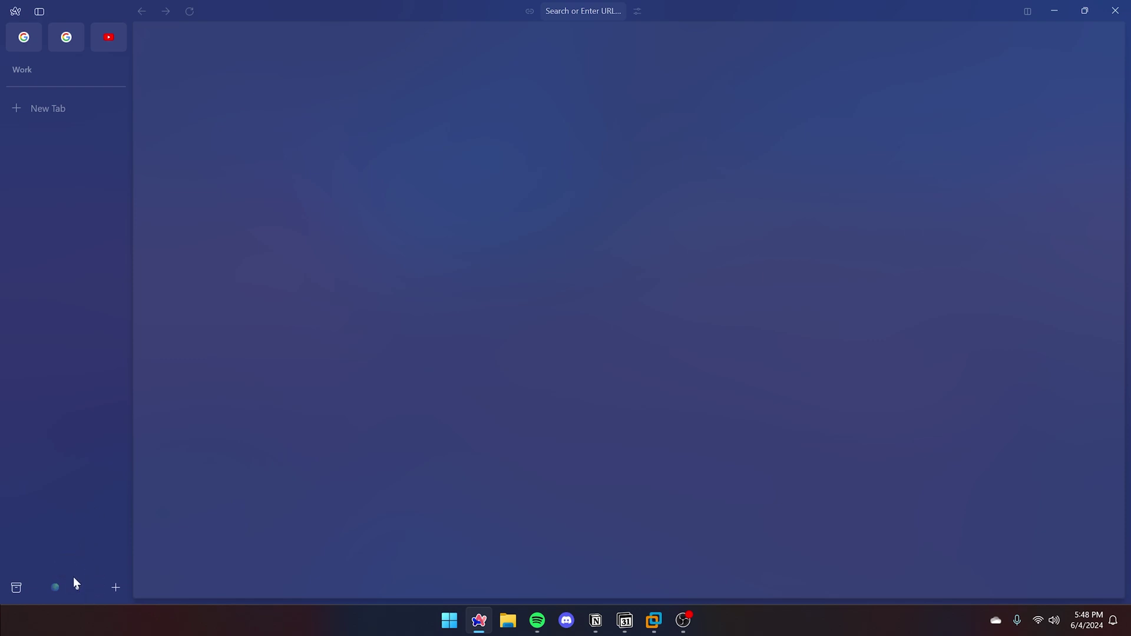
click(55, 586)
click(73, 586)
right_click(75, 585)
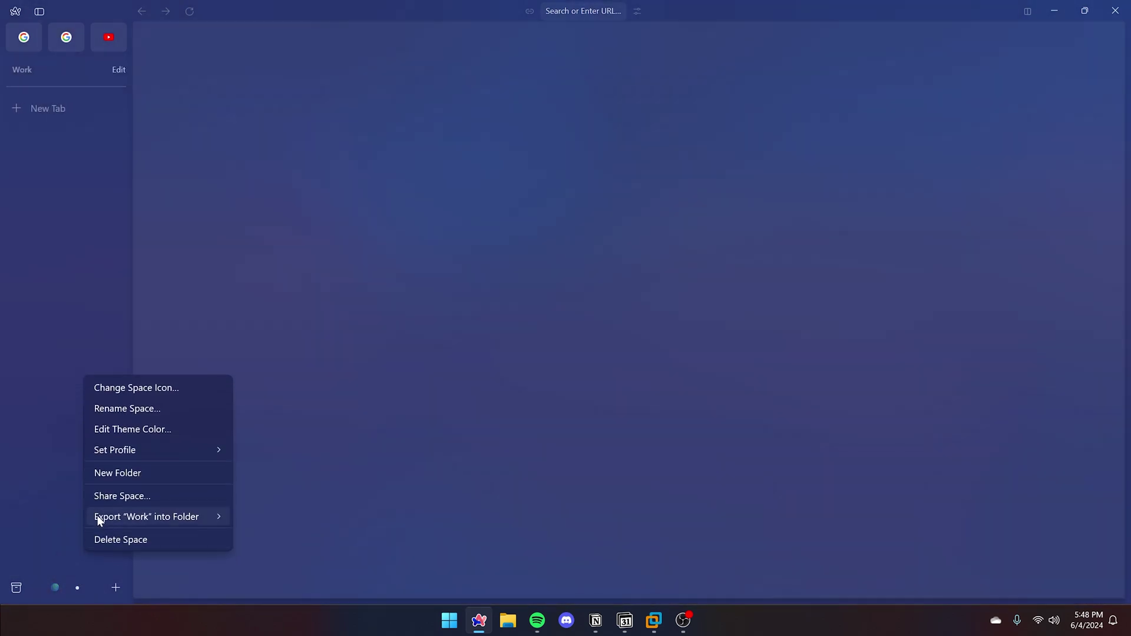
click(139, 388)
text(work)
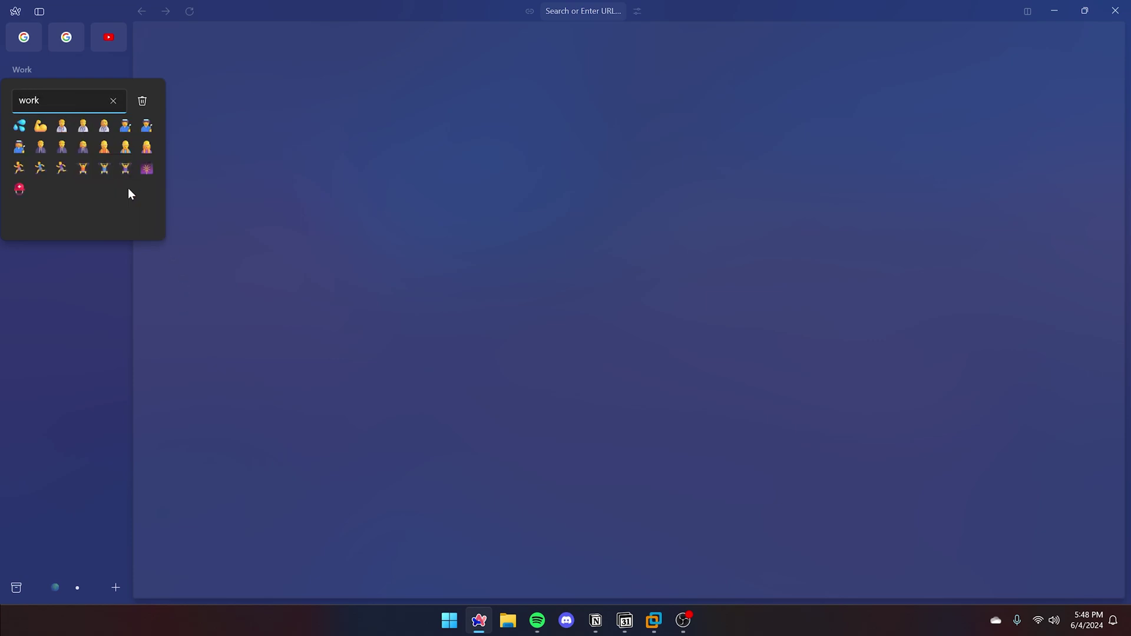
click(39, 126)
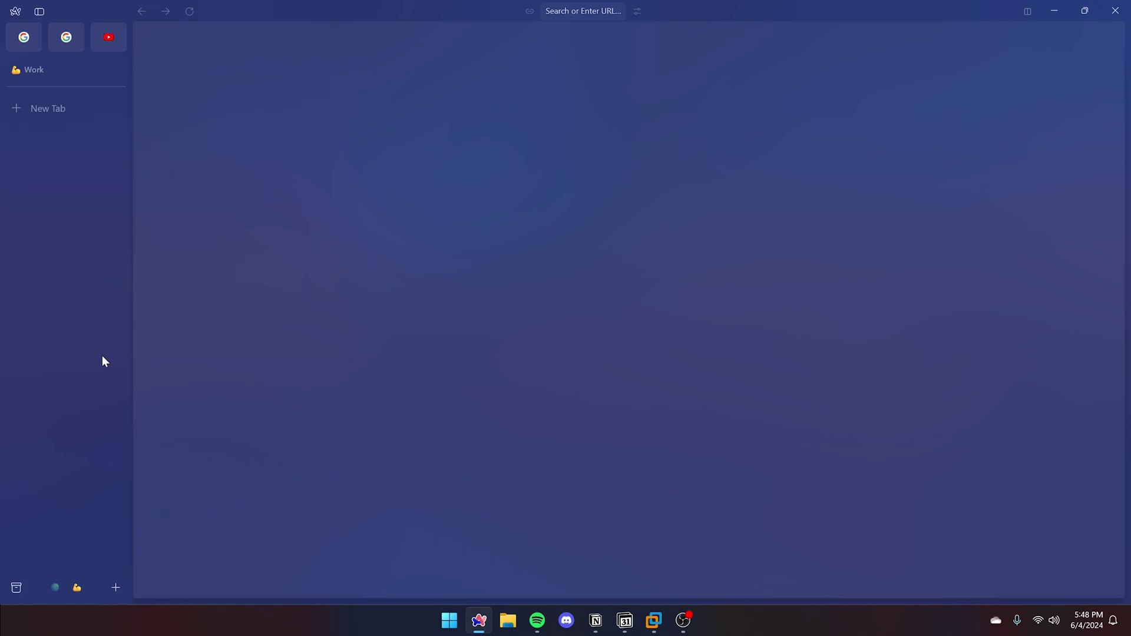
View the profile choices available for the Work space without changing the profile
right_click(57, 392)
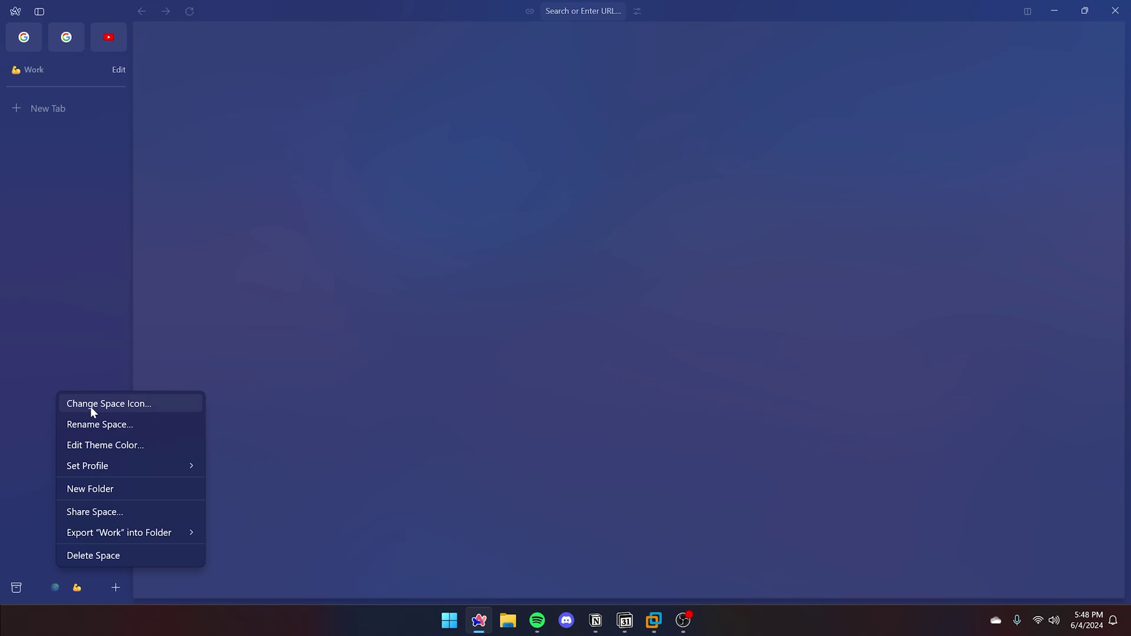
mouse_move(109, 465)
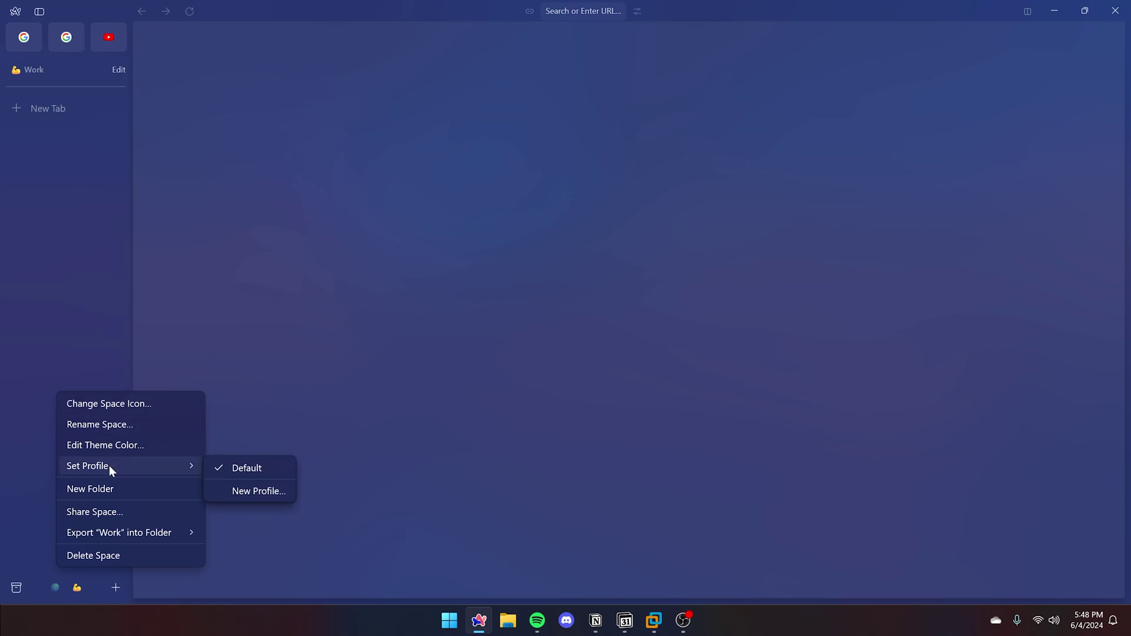
click(82, 351)
Review the Default profile's settings, including the tab archiving intervals, and close the settings unchanged
click(16, 14)
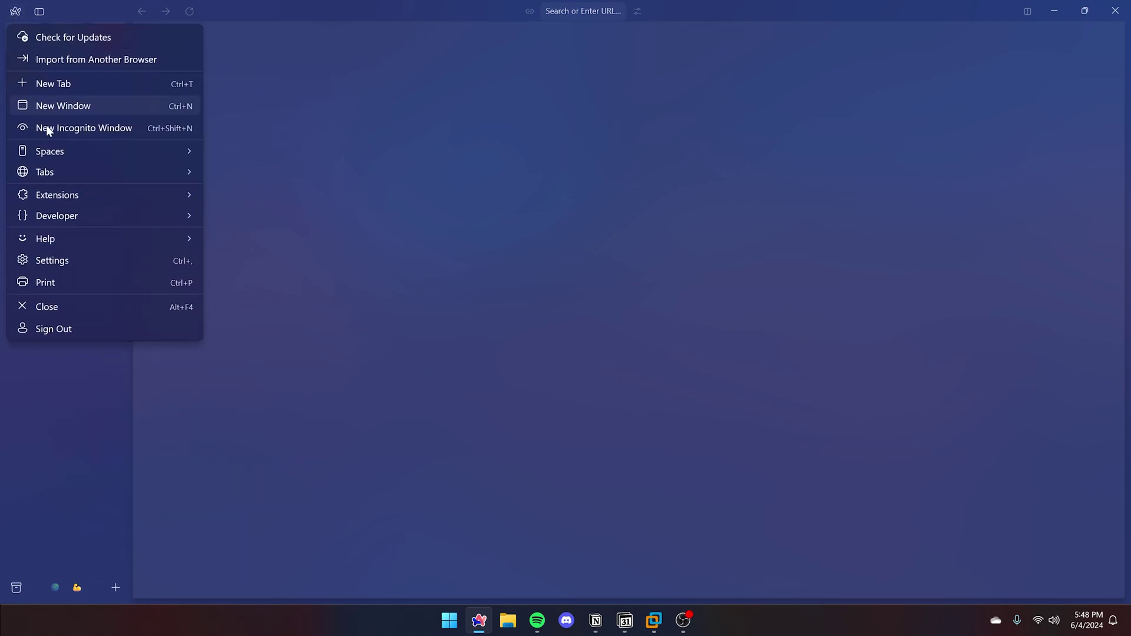
click(72, 257)
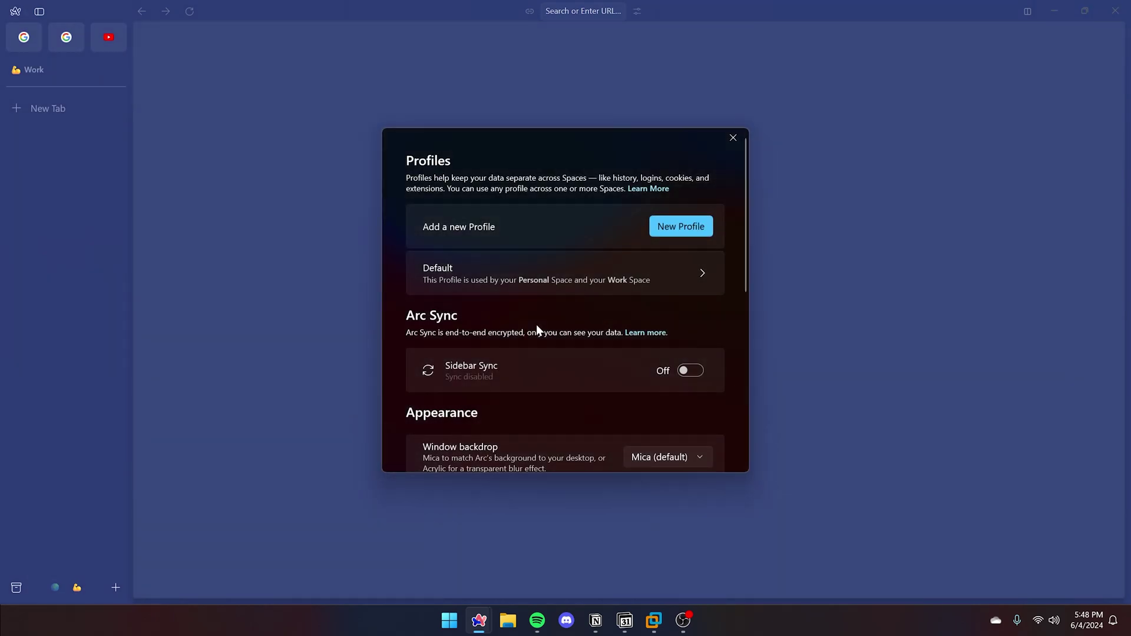
click(556, 281)
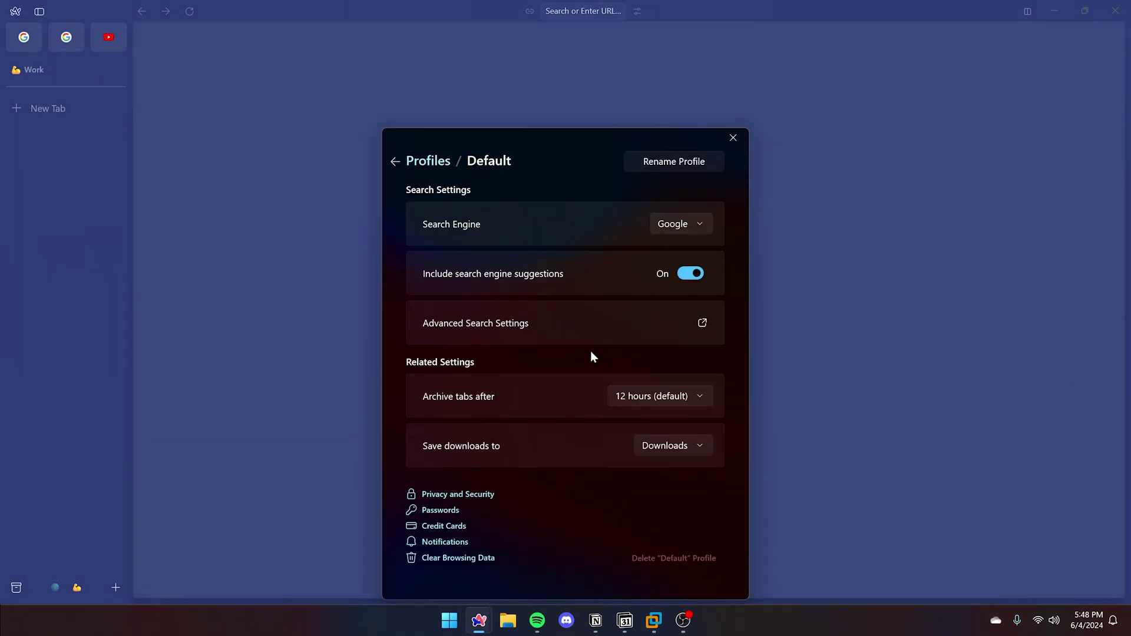
click(628, 400)
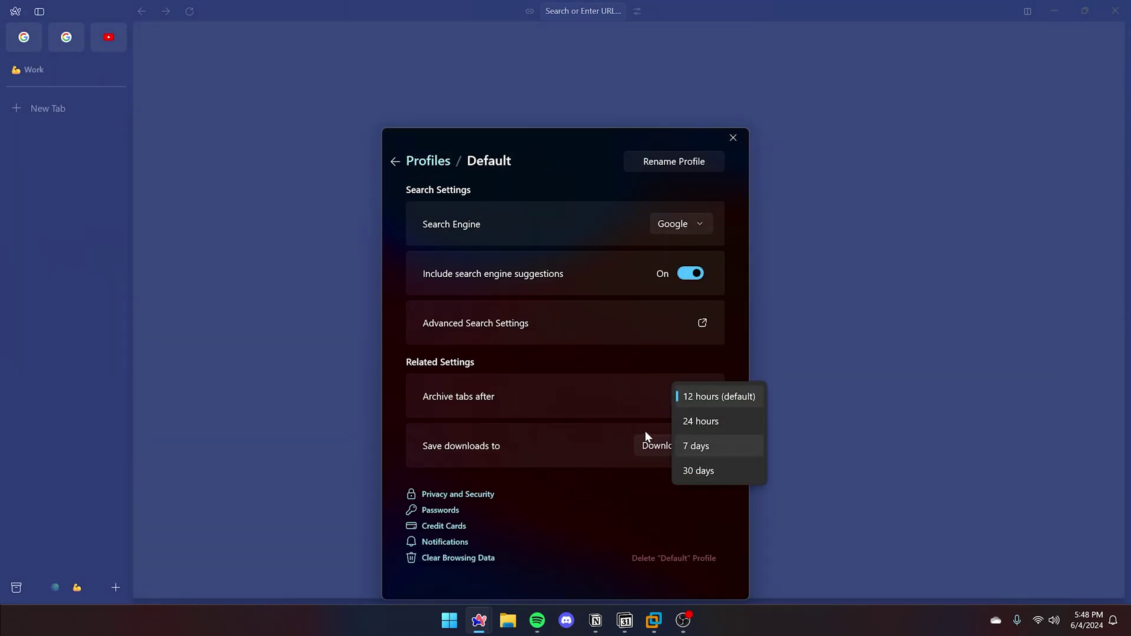
click(733, 139)
Open outlook.com in a new tab, pin it in the Work space, and switch to Personal and back to compare
click(46, 107)
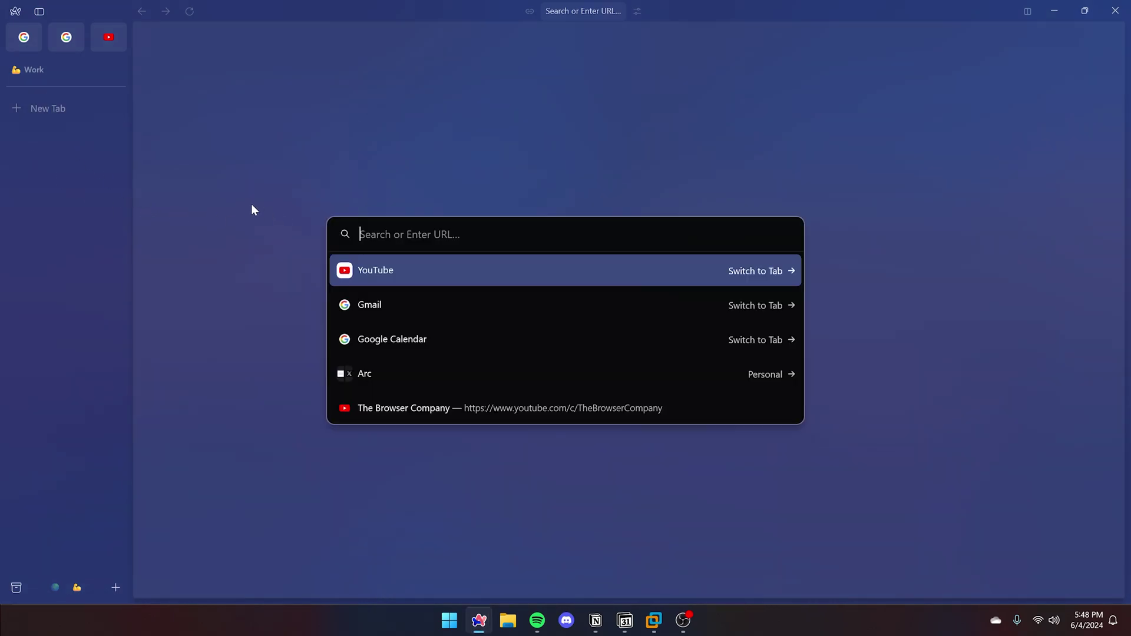
text(outlook)
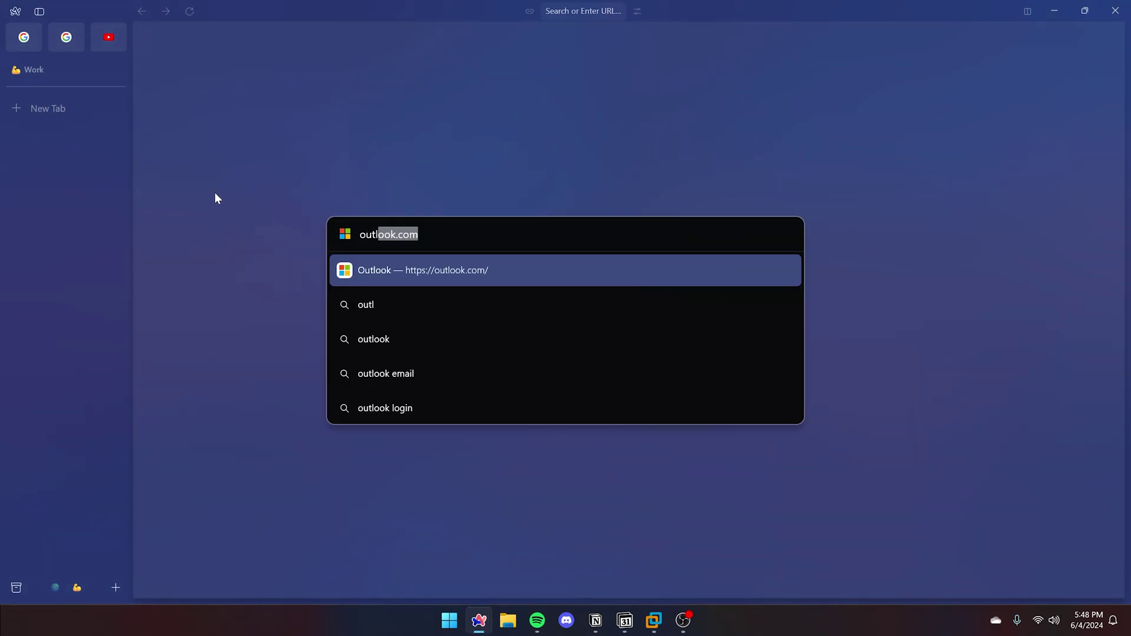
text(.com)
key(Return)
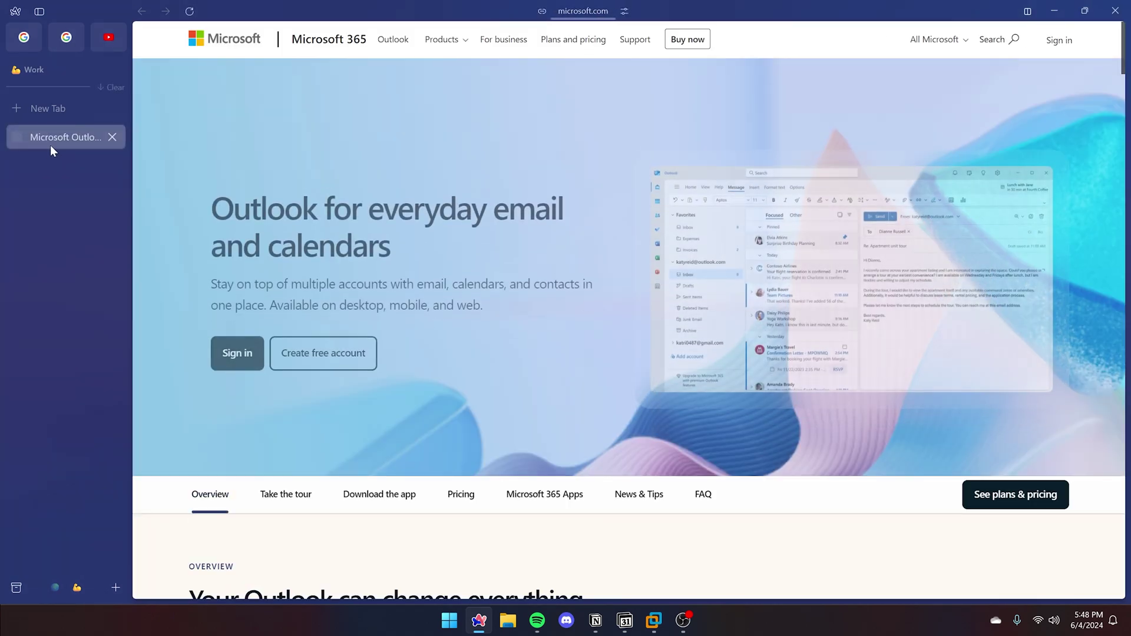
drag(51, 145, 48, 101)
click(57, 589)
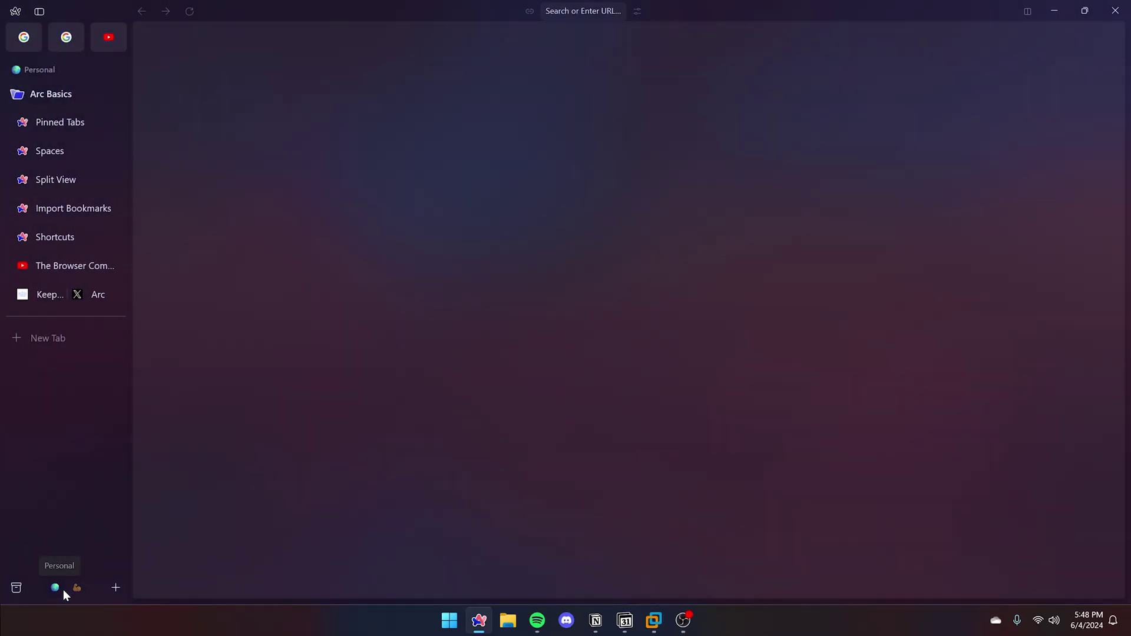
click(72, 589)
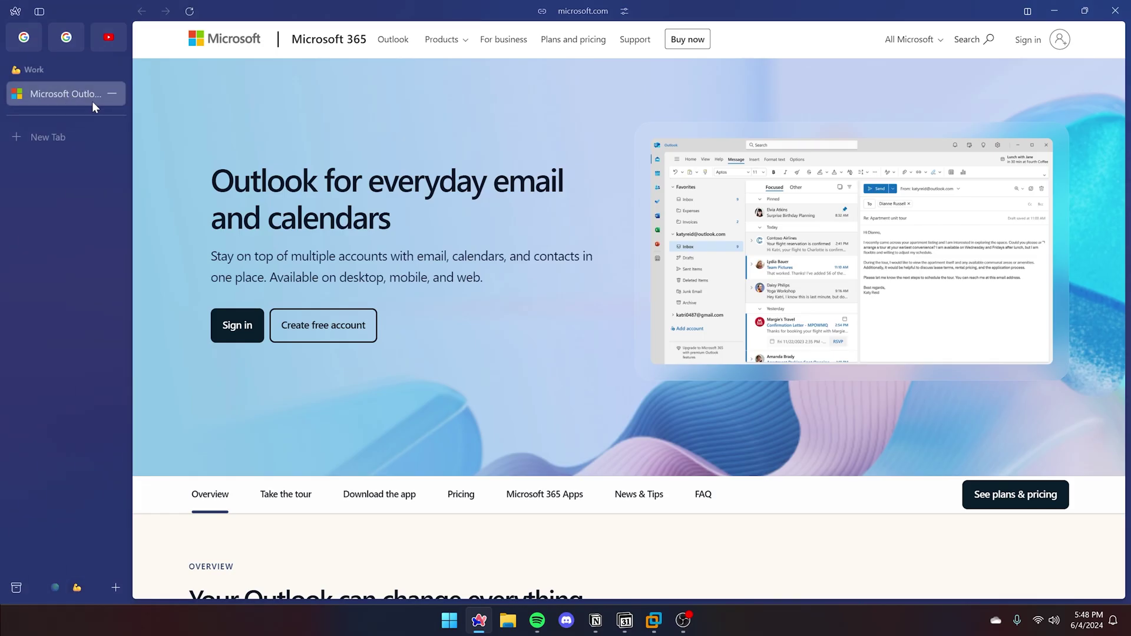
Open google.com in a new unpinned tab of the Work space
click(55, 144)
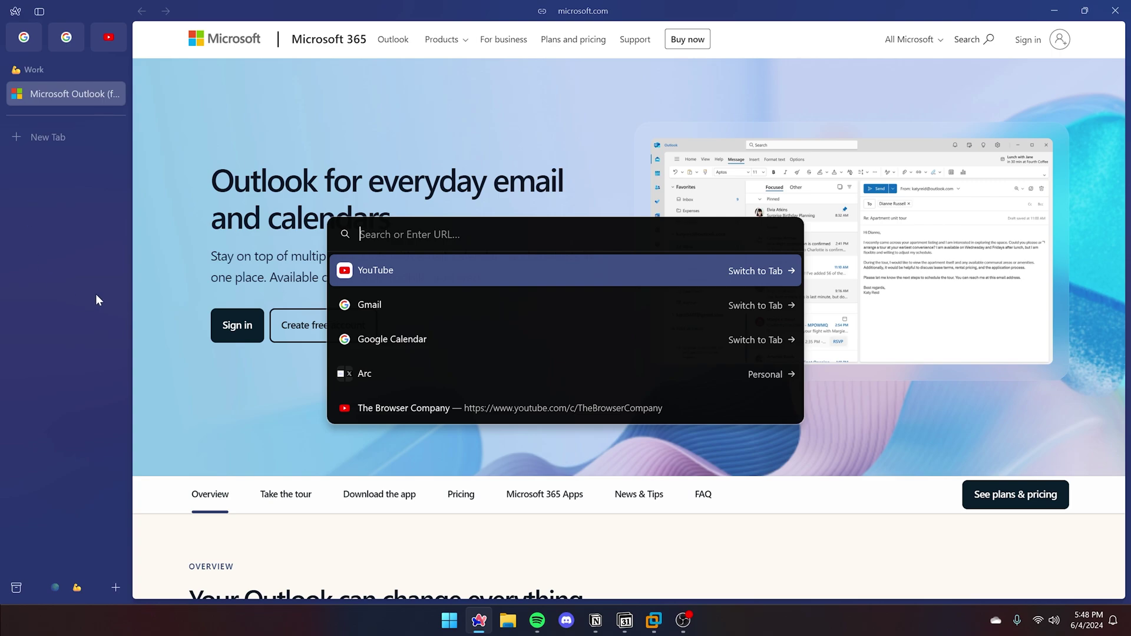
text(go)
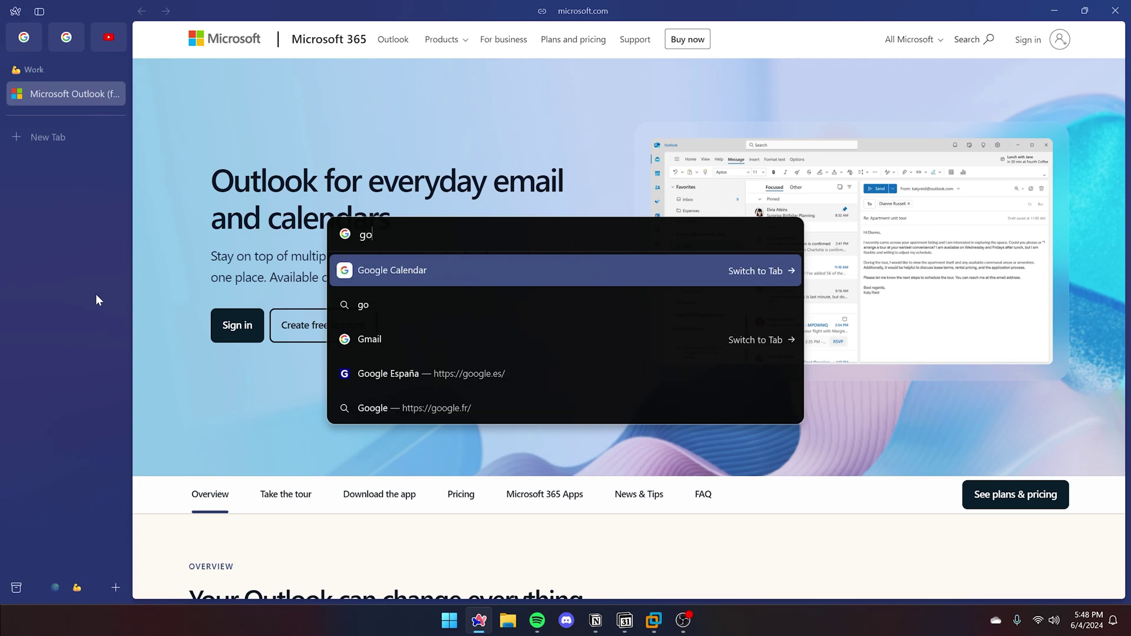
text(ogle.com)
key(Return)
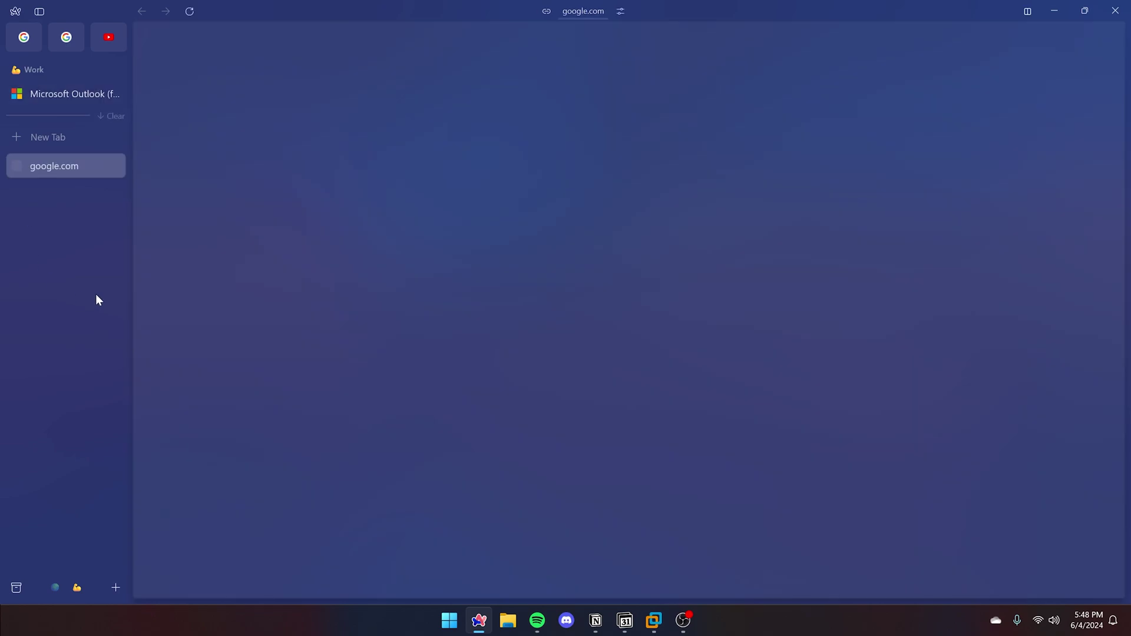
click(991, 169)
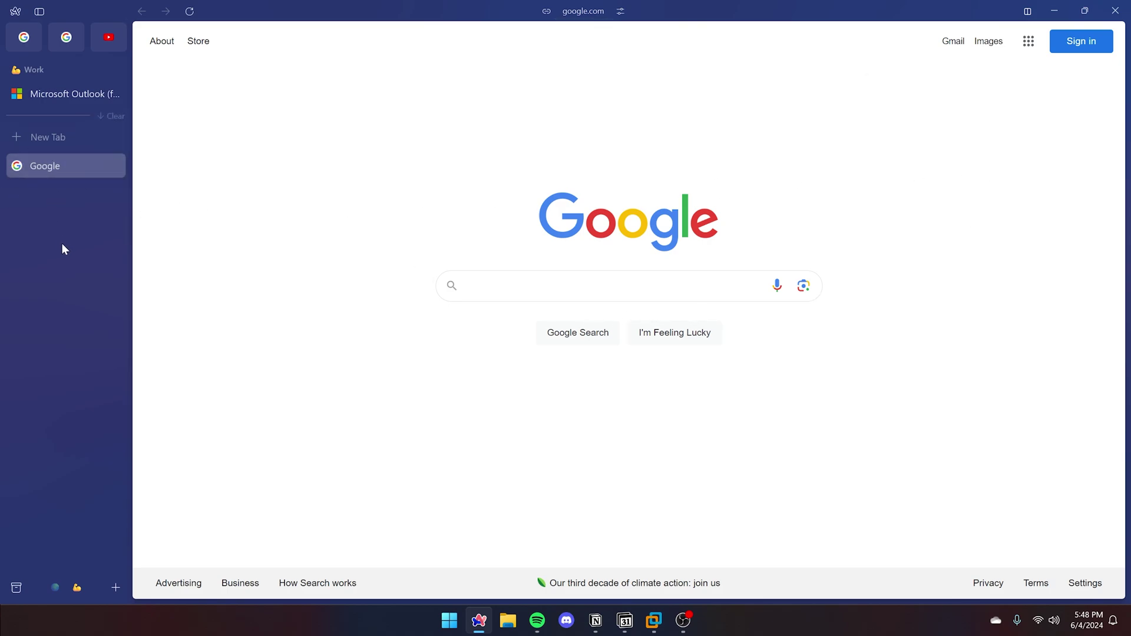
Set the Default profile to archive tabs after 30 days in the browser settings
click(17, 13)
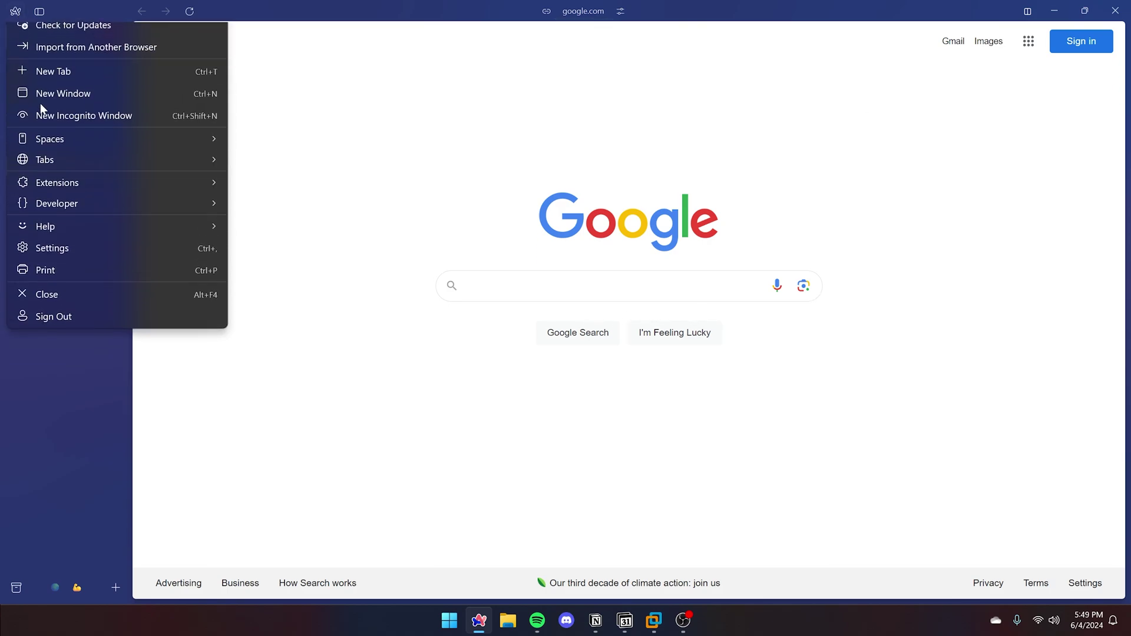
click(58, 259)
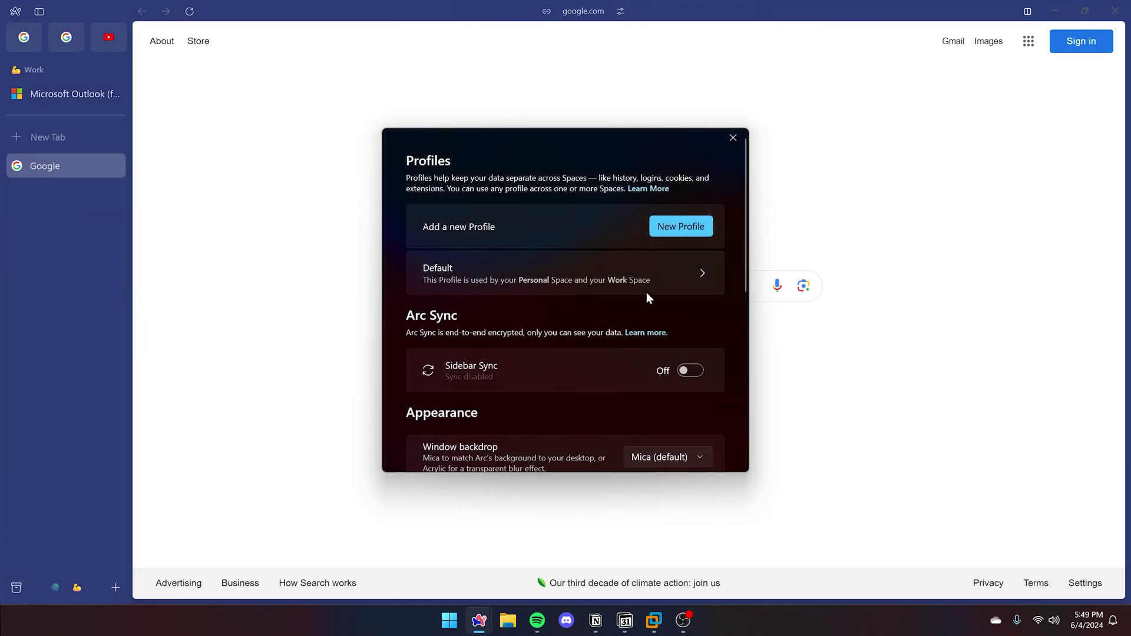
click(648, 288)
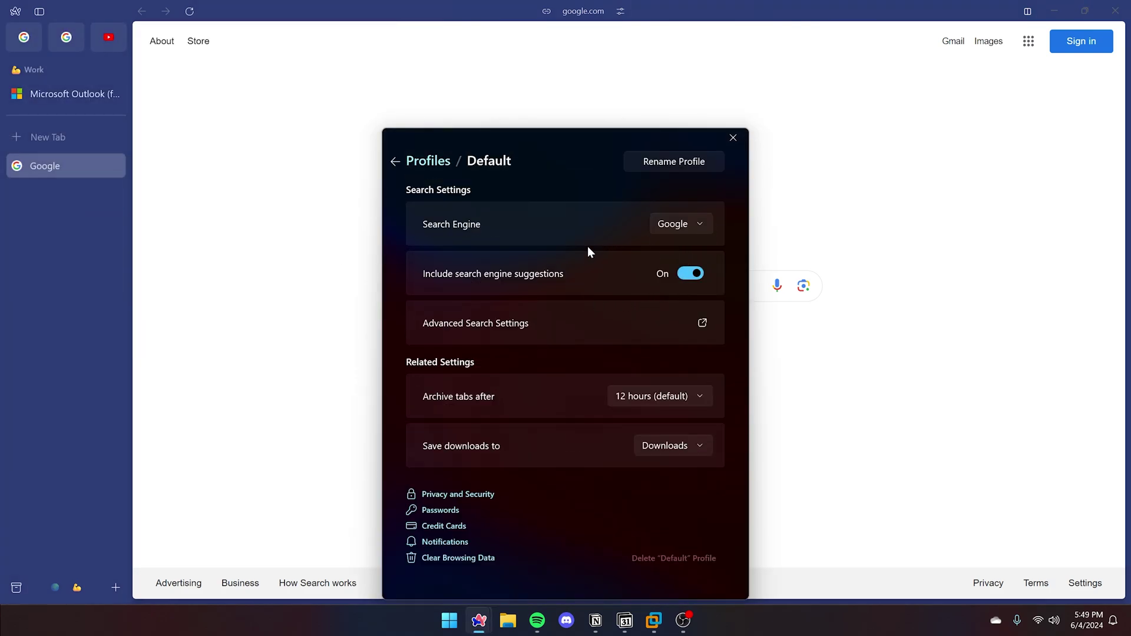
click(644, 395)
click(698, 465)
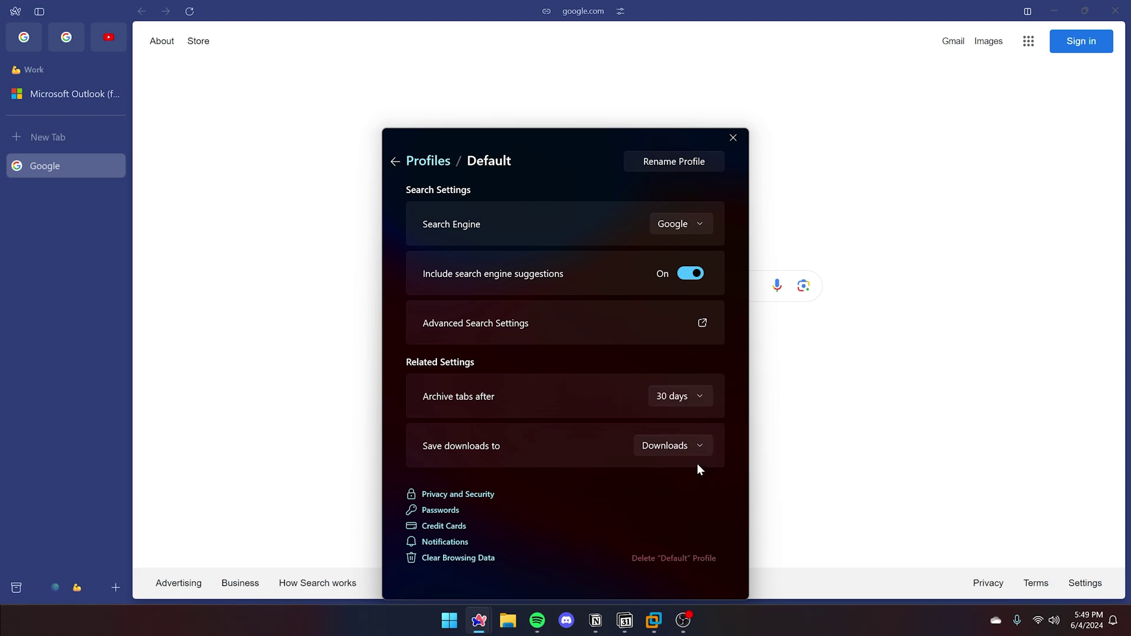
Check the Default profile's download location choices without changing them, and open the advanced search settings to review the search engines
click(669, 445)
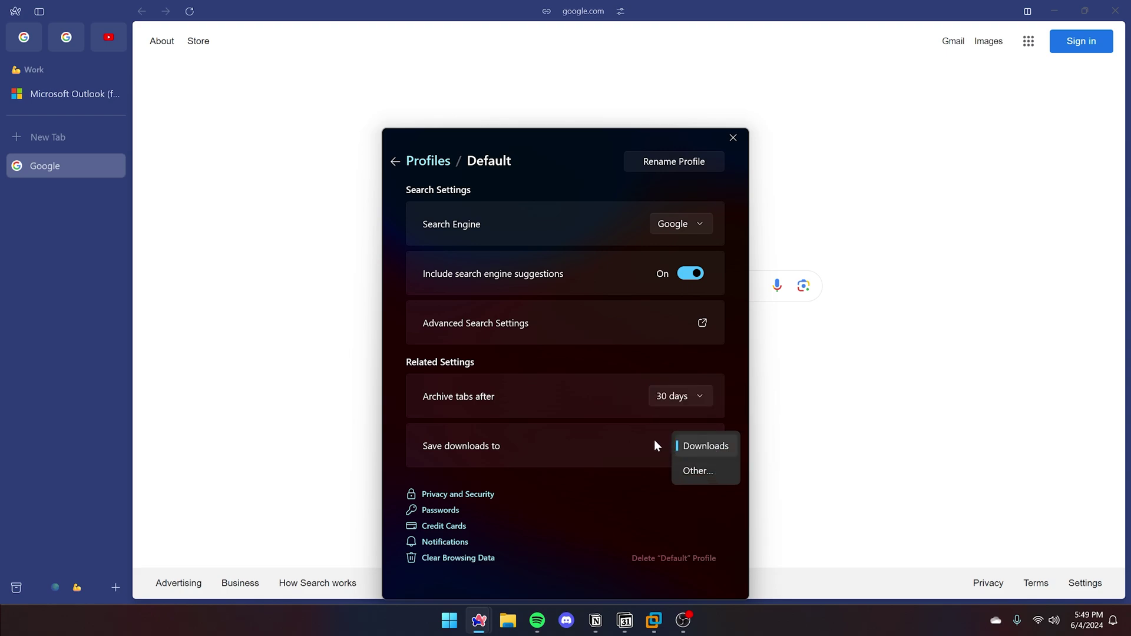
click(576, 450)
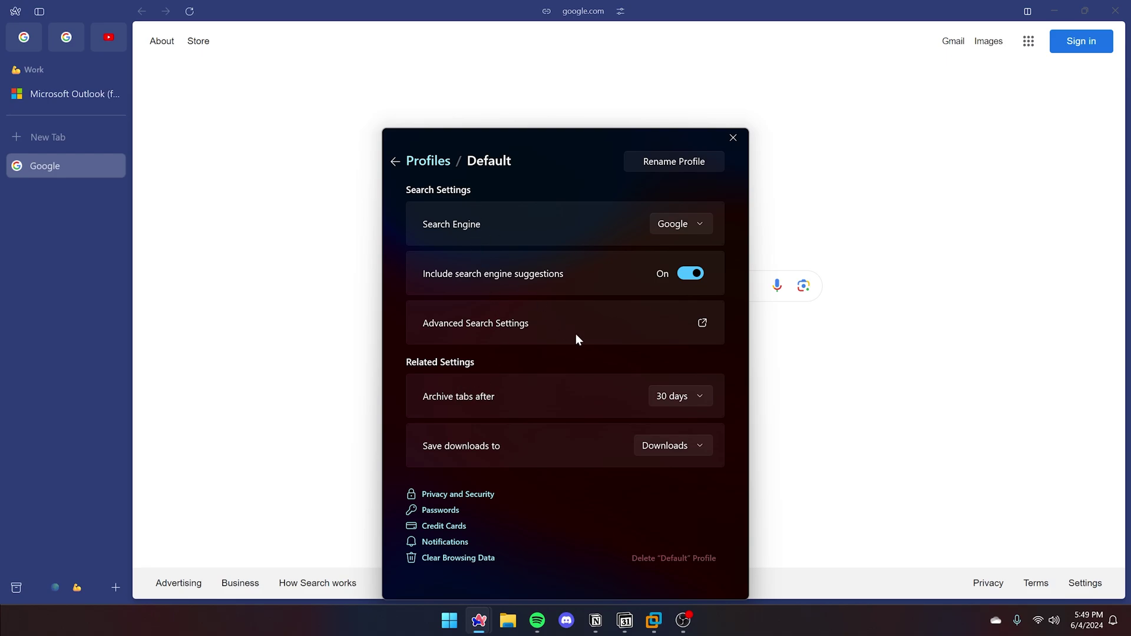
click(677, 327)
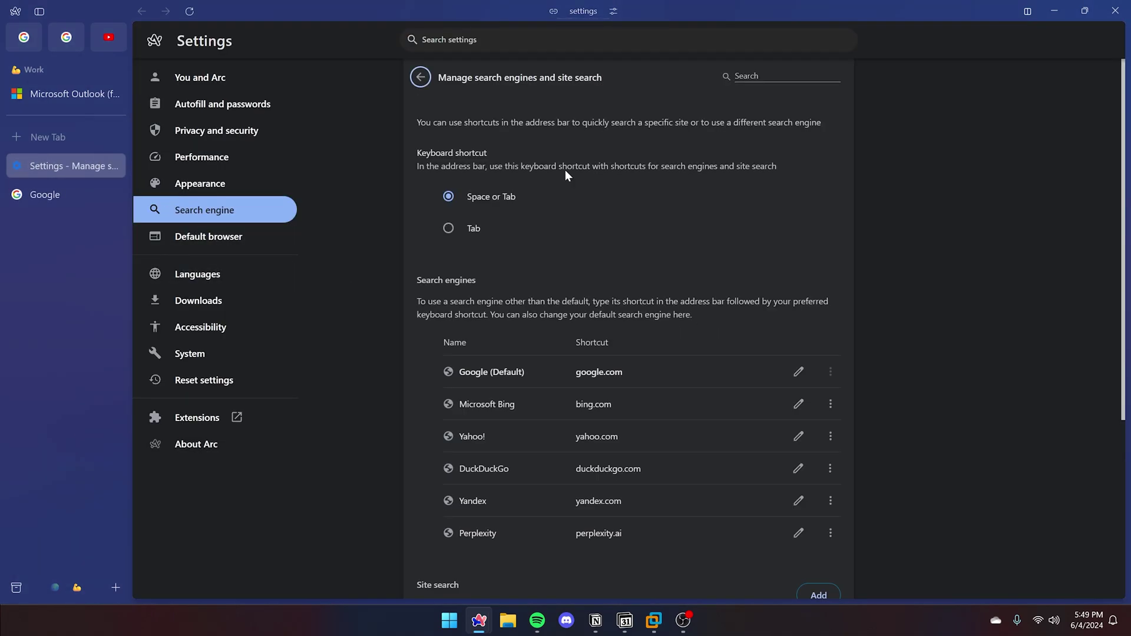
scroll(532, 436, down, 5)
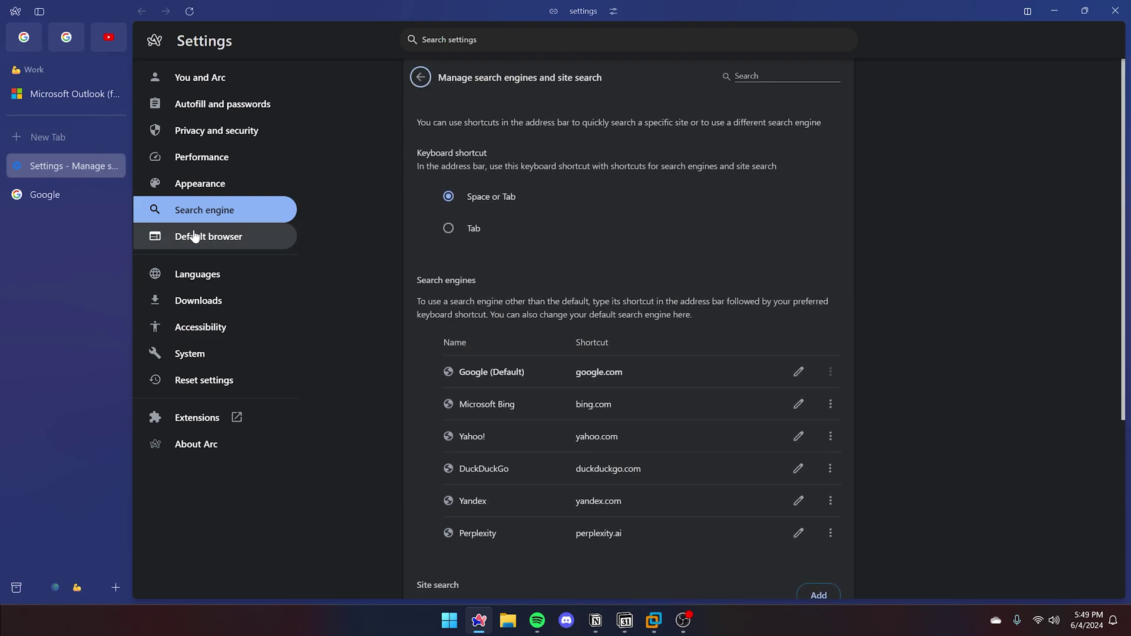
Request making Arc the default browser, view Arc's page in the Windows default apps settings, and close Windows Settings
click(214, 243)
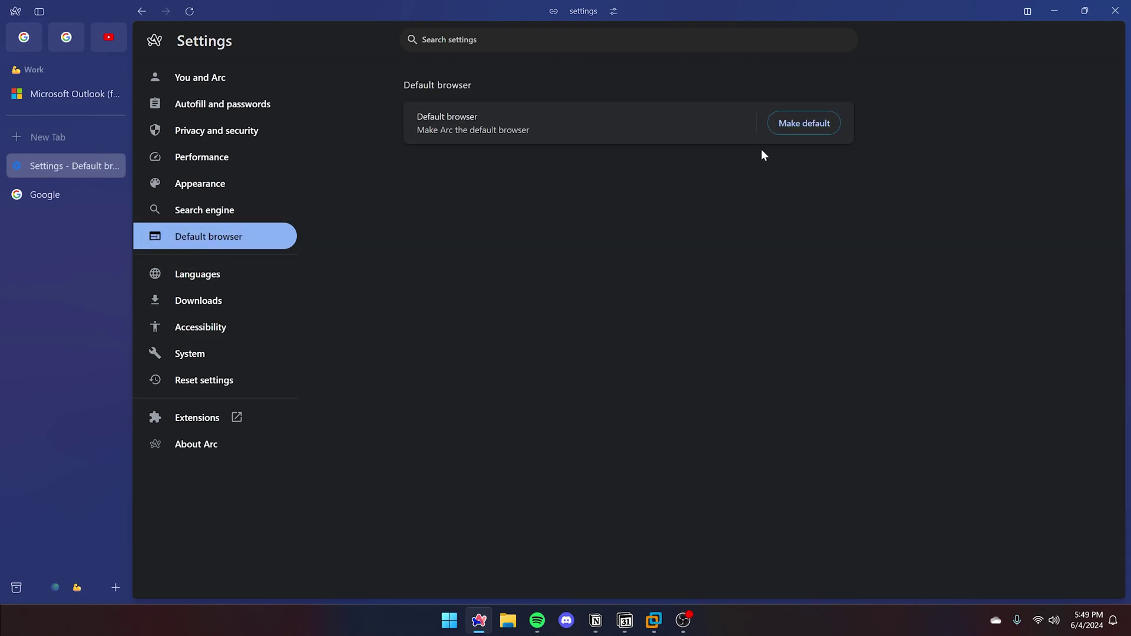
click(798, 129)
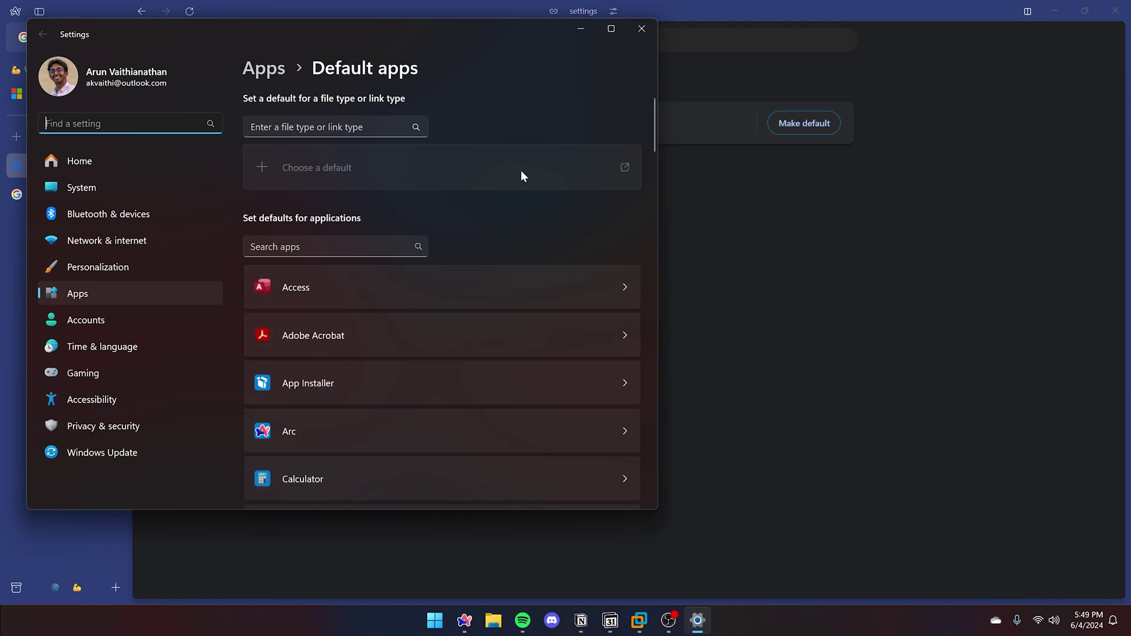
scroll(467, 265, down, 2)
click(468, 306)
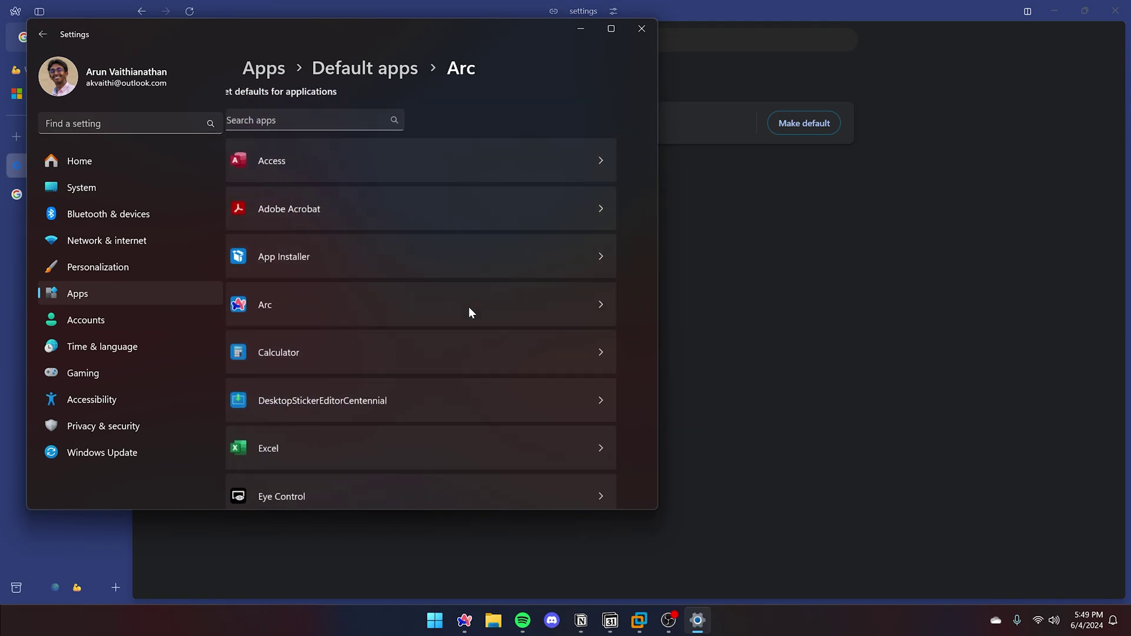
click(642, 28)
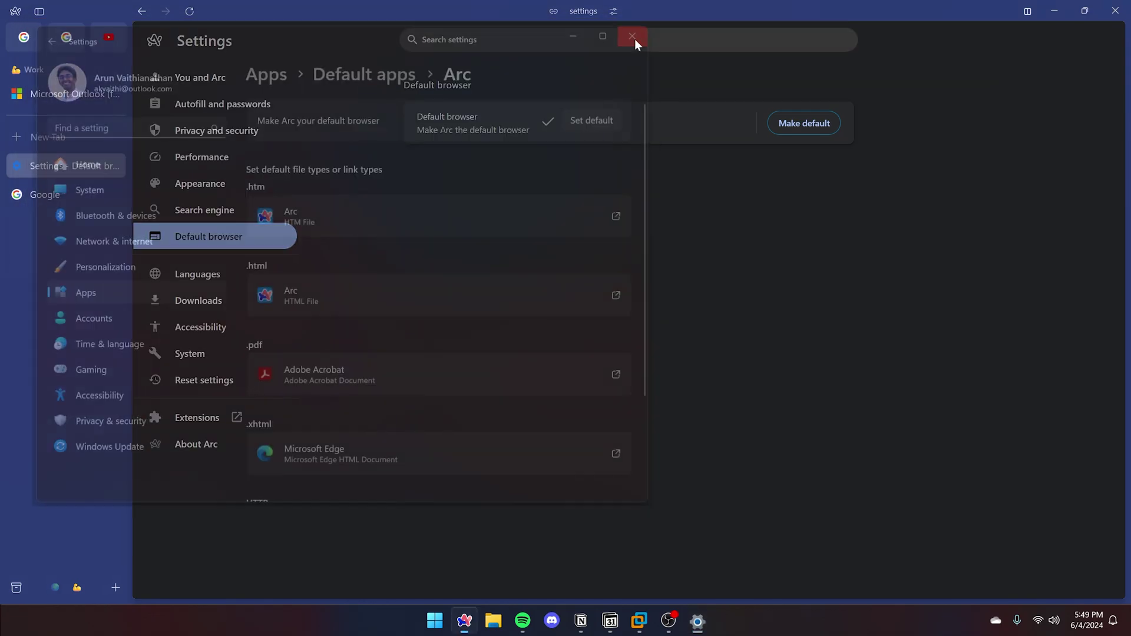
Review the Appearance, Performance, Privacy and security, Reset settings and System pages, and close the settings tab
click(222, 211)
click(235, 187)
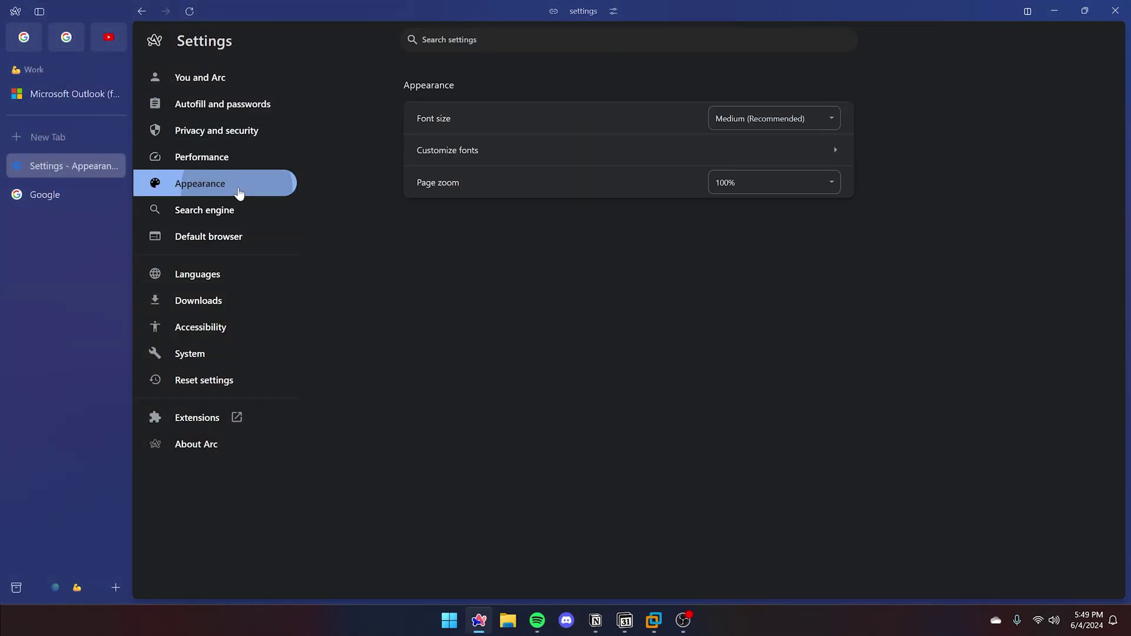
click(243, 162)
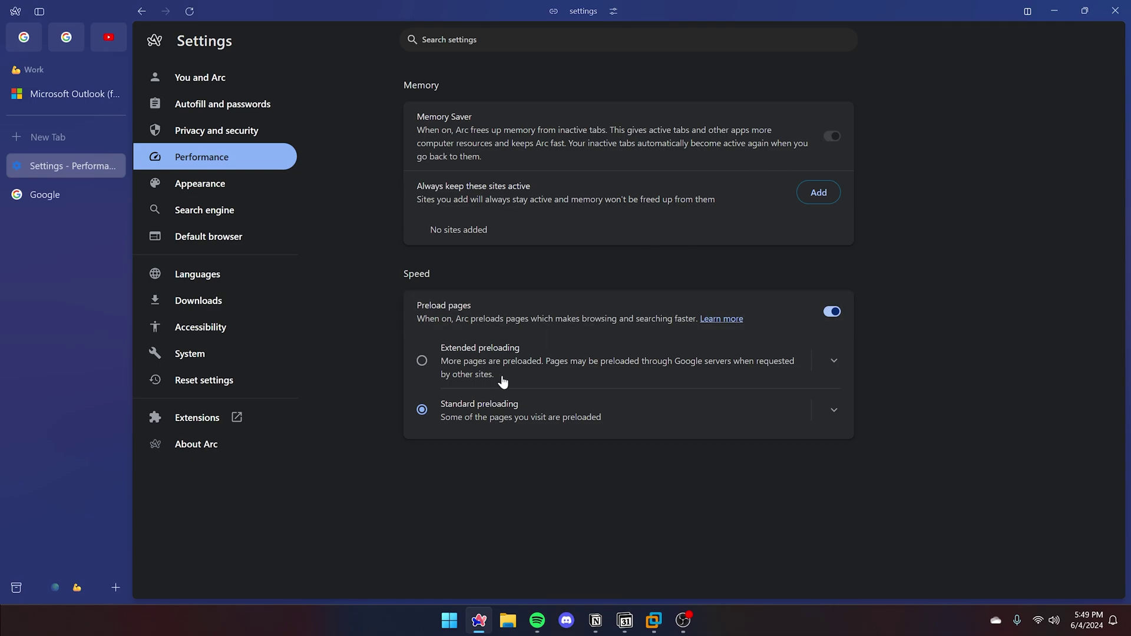
click(230, 133)
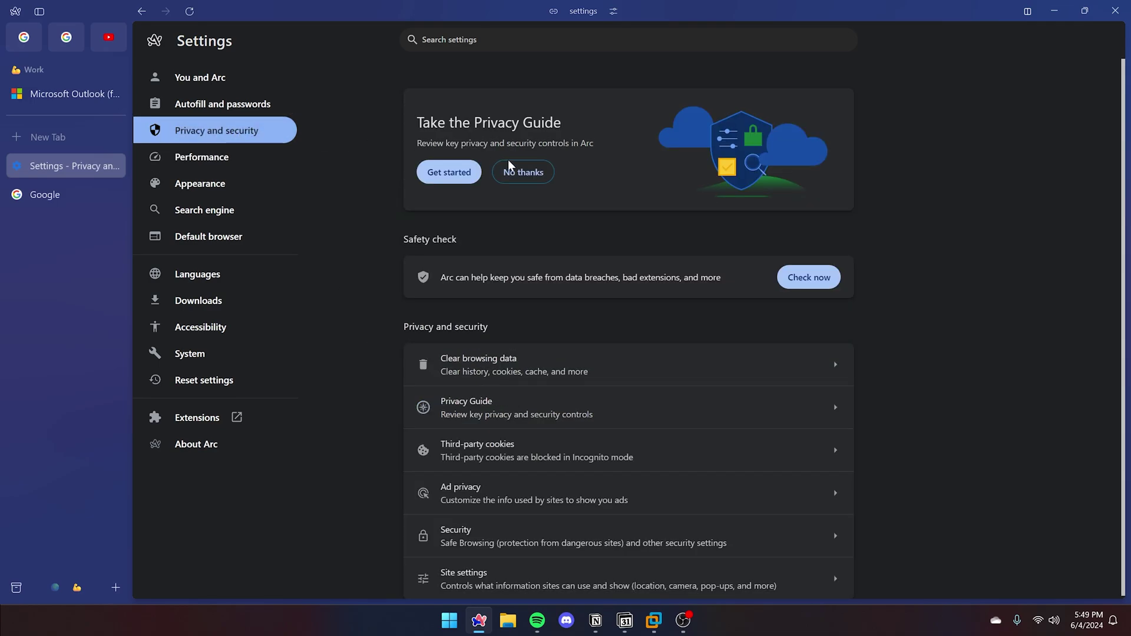
scroll(521, 265, down, 1)
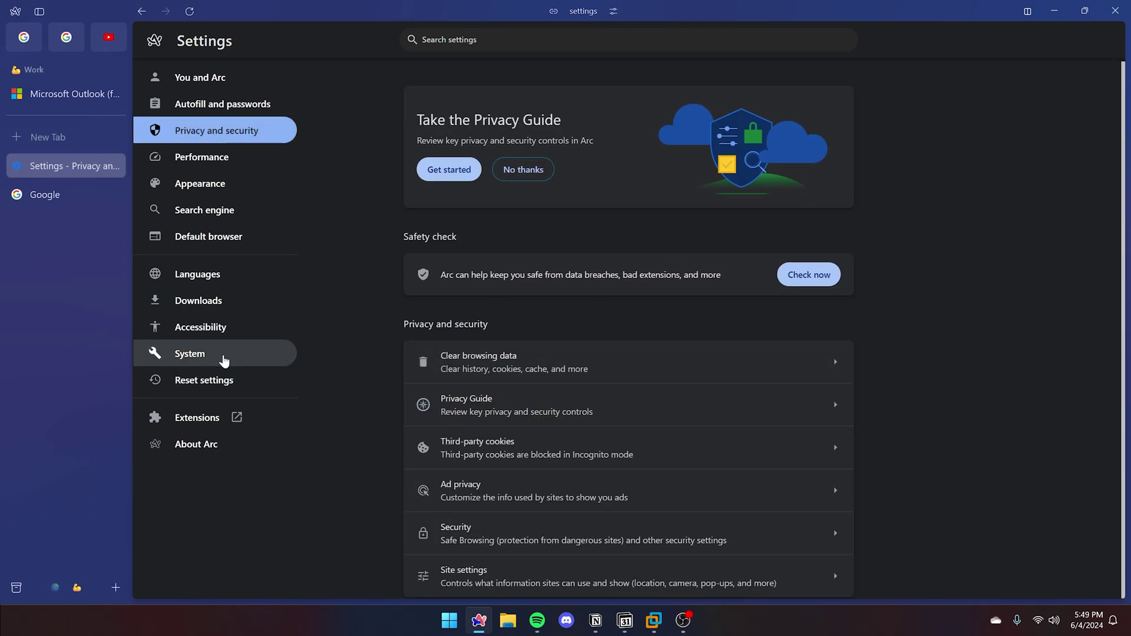
click(220, 377)
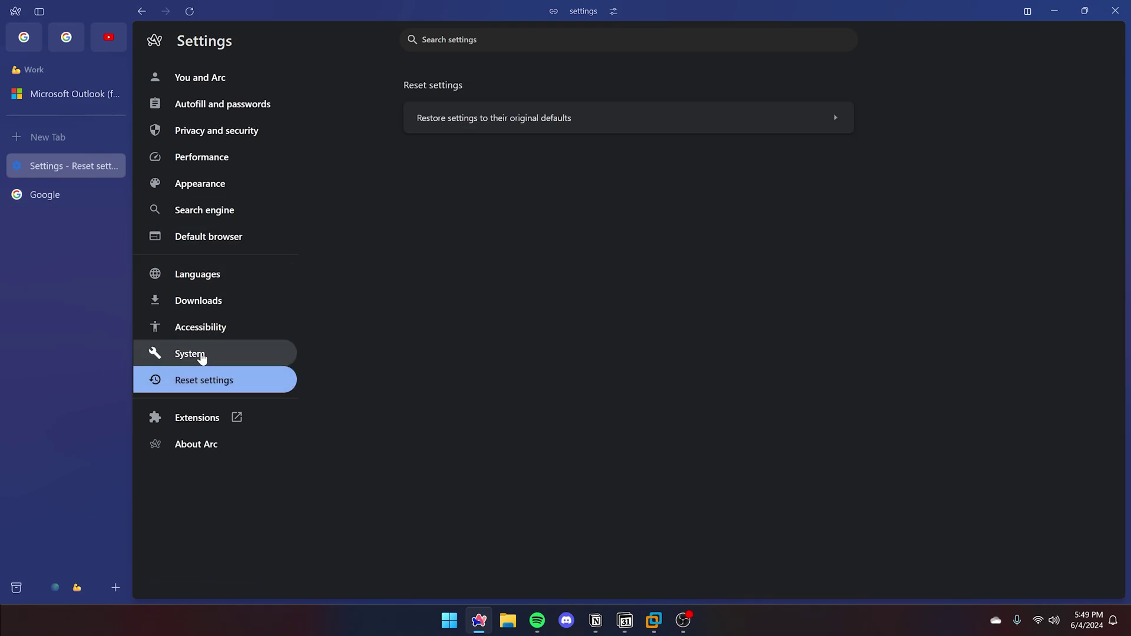
click(197, 354)
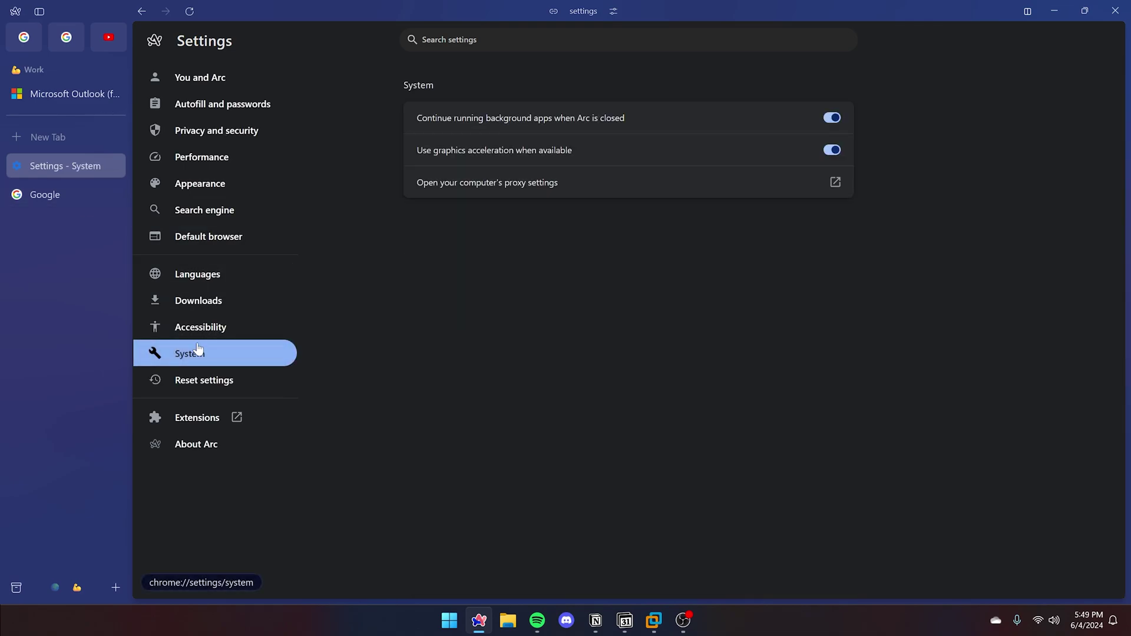
middle_click(32, 157)
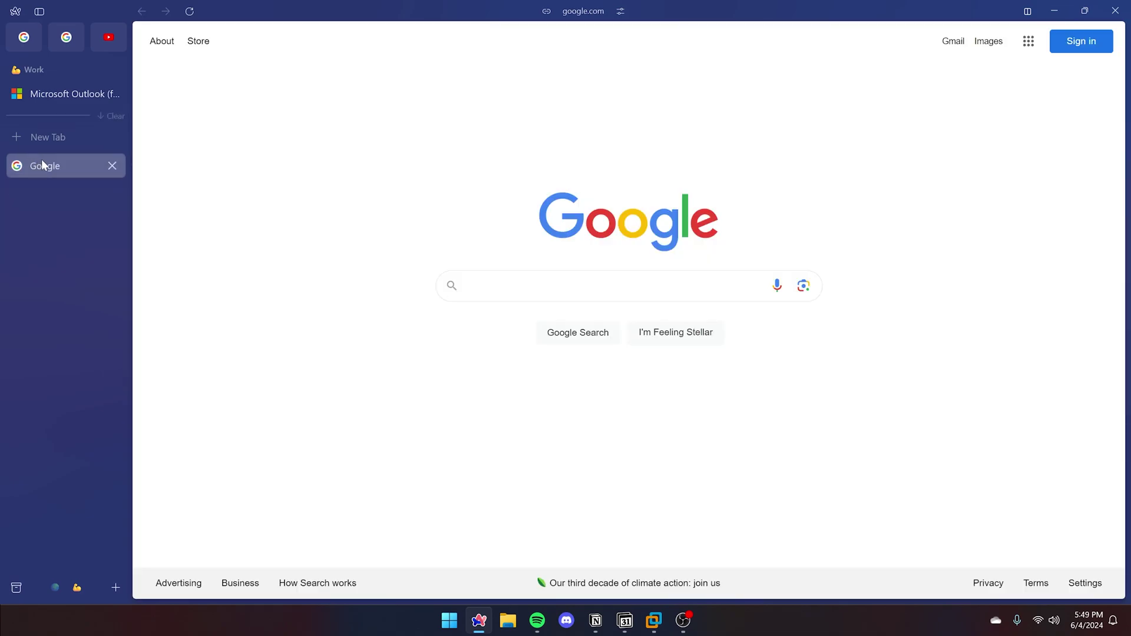
Reopen the Arc settings window, check the Default profile's tab archiving choices, and return to the Profiles overview
click(15, 11)
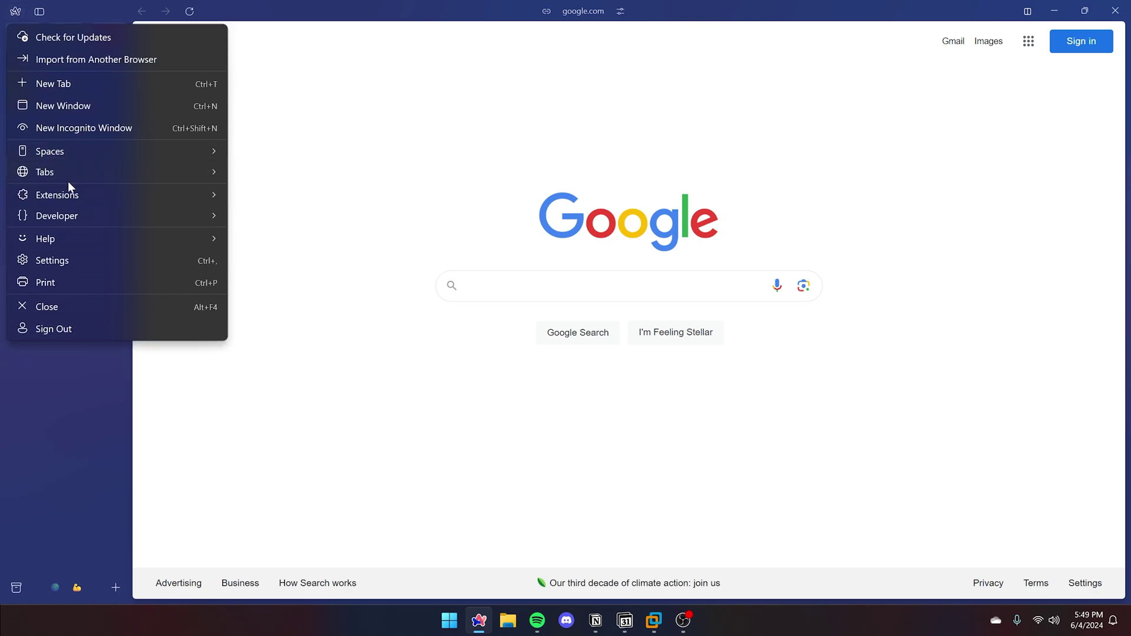
click(71, 263)
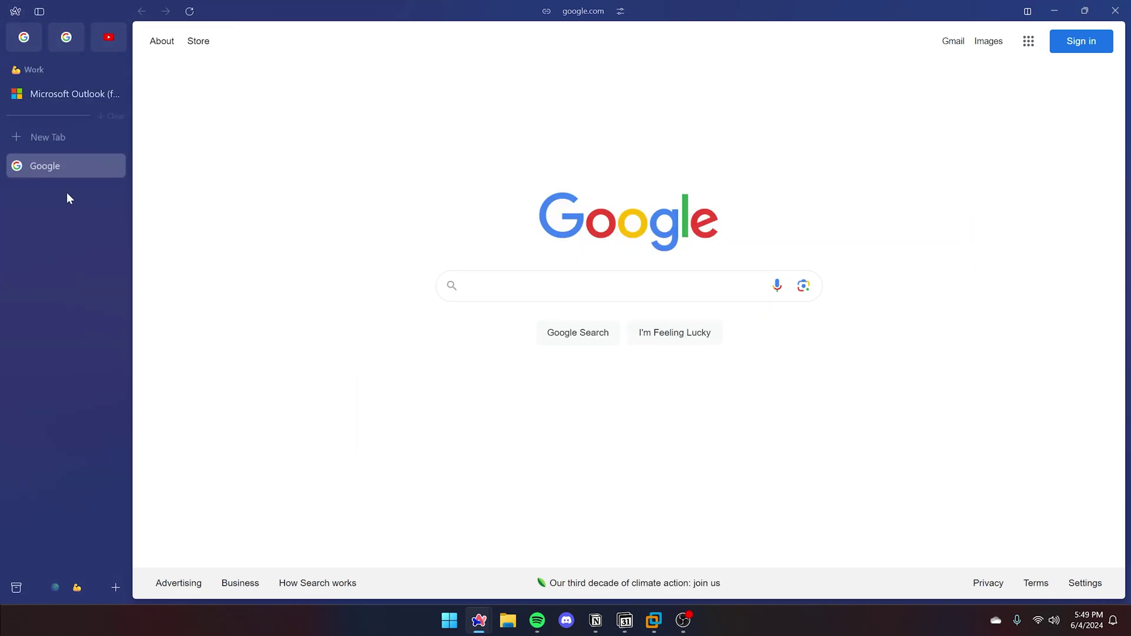
mouse_move(481, 626)
click(539, 557)
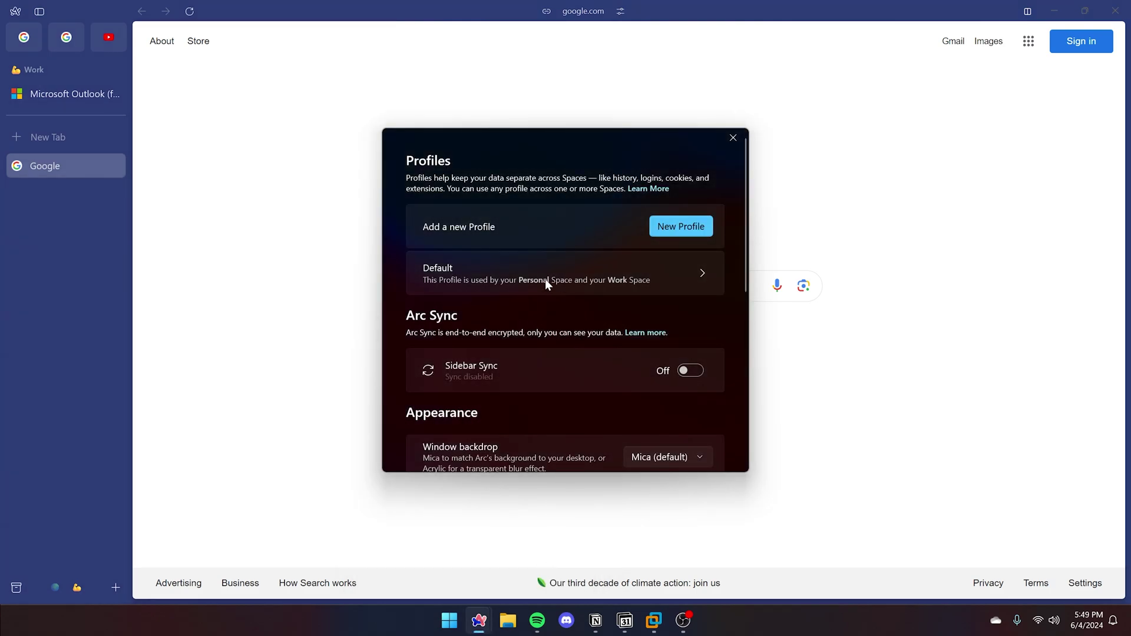
click(537, 274)
click(662, 405)
click(666, 404)
click(443, 168)
Enable Sidebar Sync and save the recovery phrase as arc_recovery_packet.txt in Documents
scroll(633, 325, down, 1)
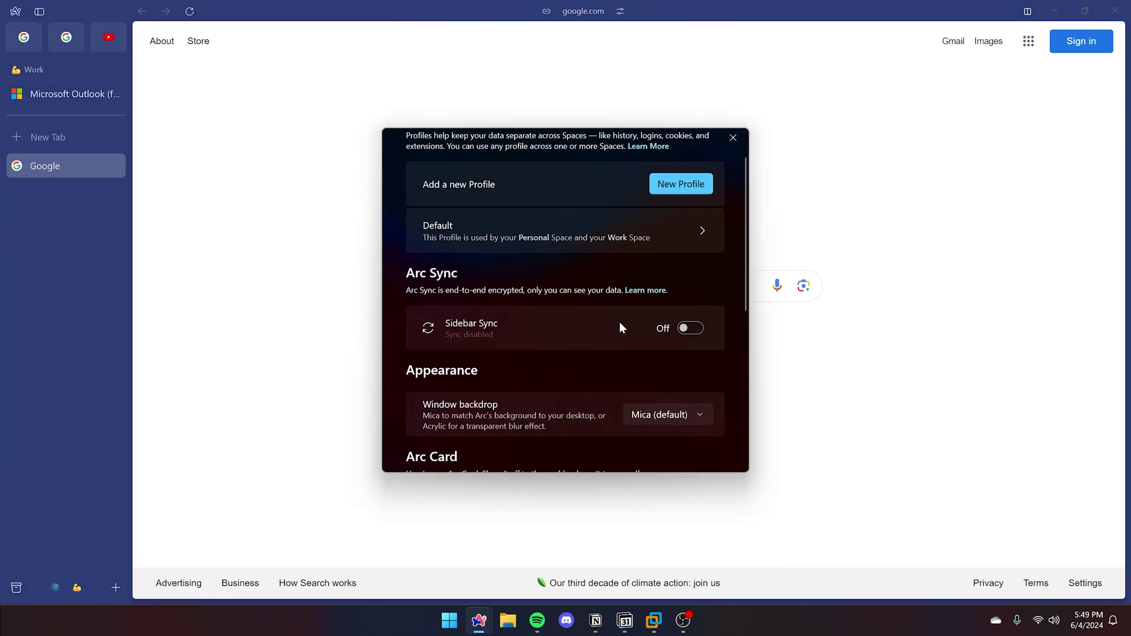
click(691, 332)
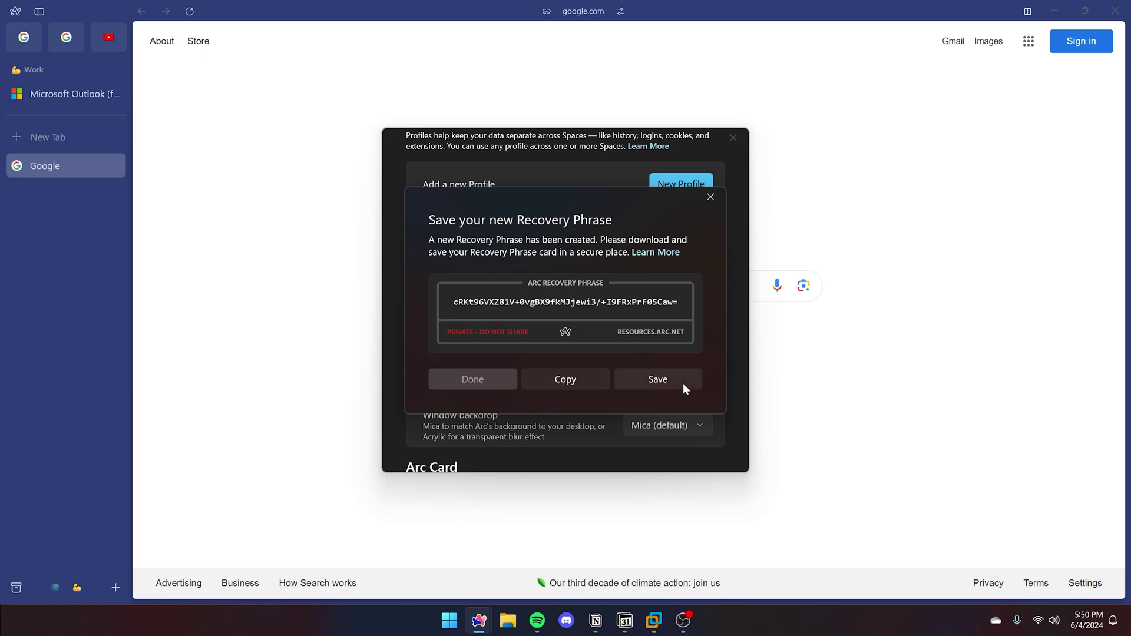
click(628, 383)
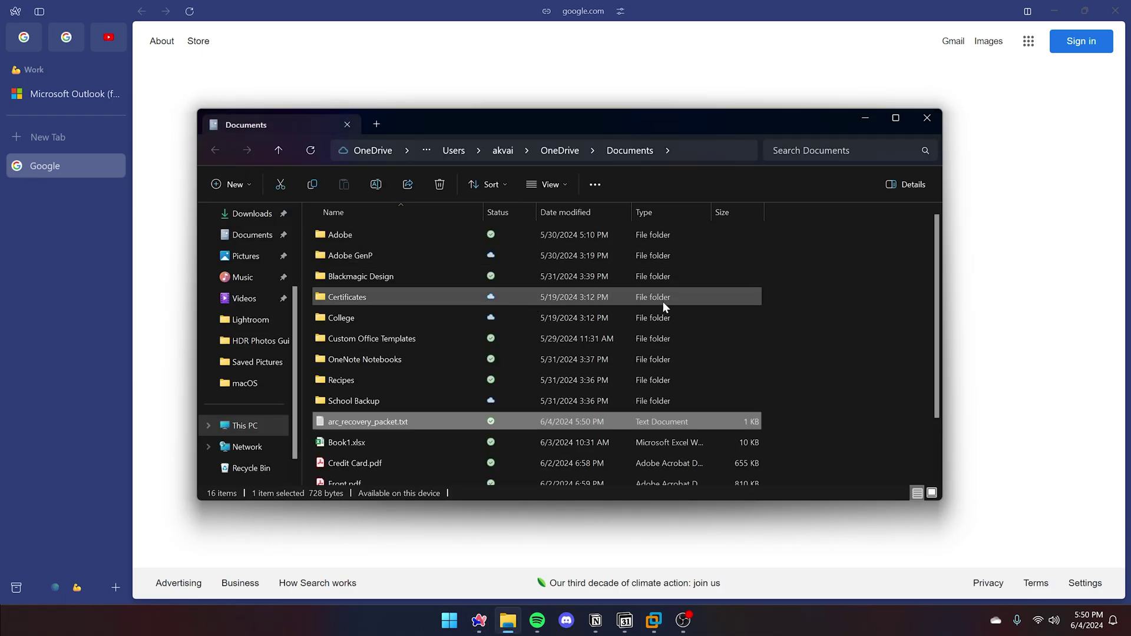
click(927, 119)
click(487, 380)
Switch the window backdrop between Acrylic and Mica, leaving it set to Acrylic
scroll(508, 375, down, 2)
scroll(518, 377, down, 2)
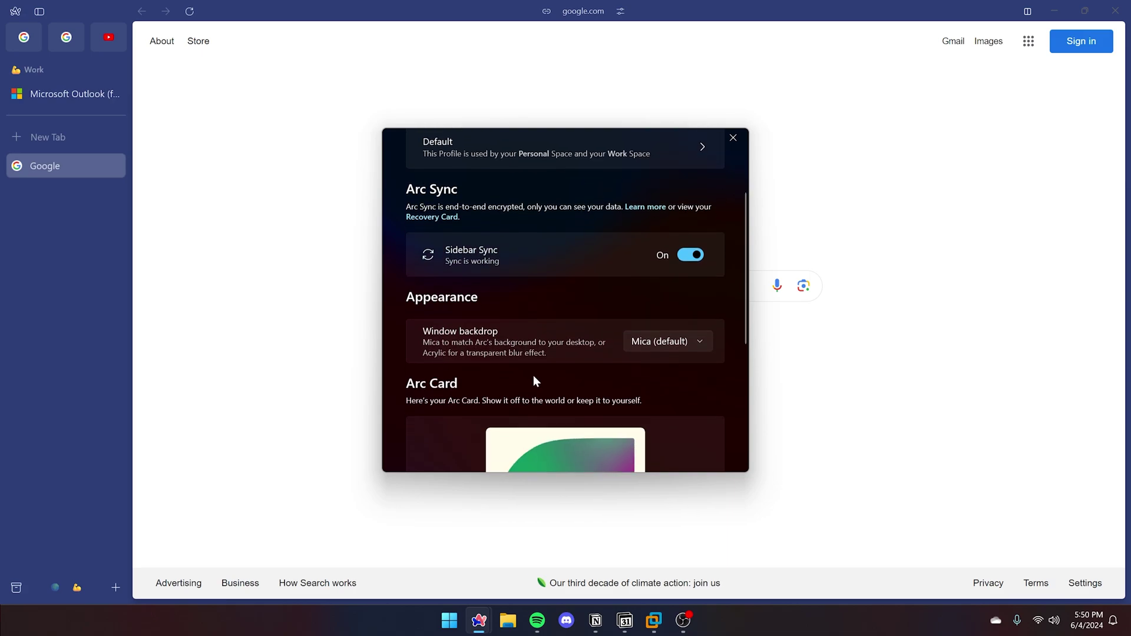
click(668, 319)
click(683, 339)
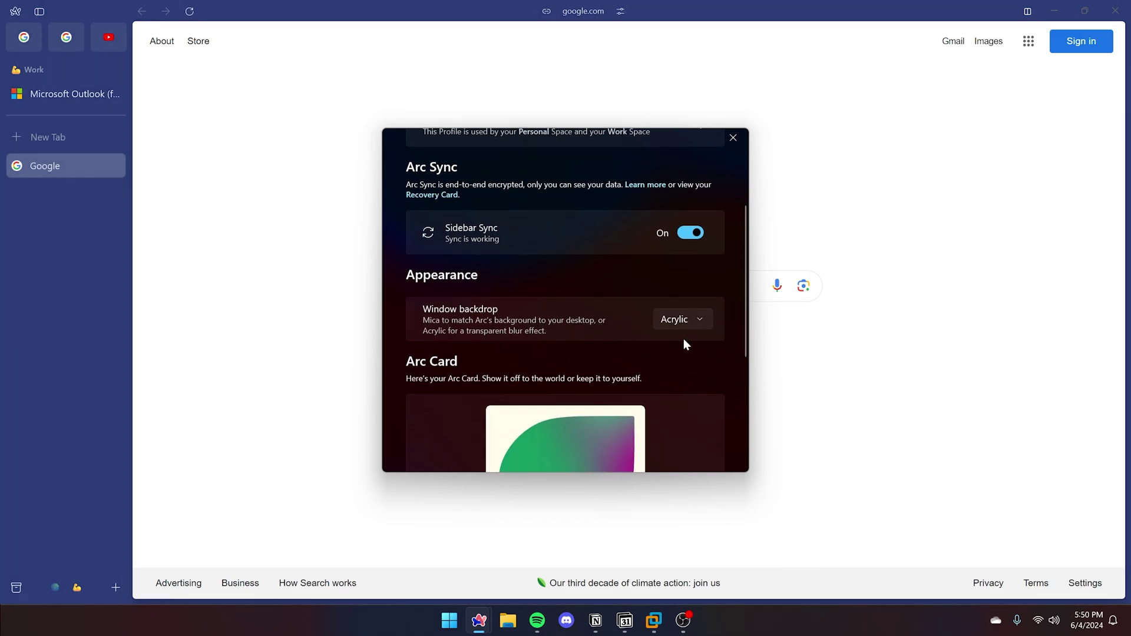
click(690, 313)
click(706, 291)
click(681, 314)
click(680, 346)
Minimize OBS, restore the Arc browser window to a smaller size, and arrange it and the settings window over the desktop
drag(534, 126, 613, 115)
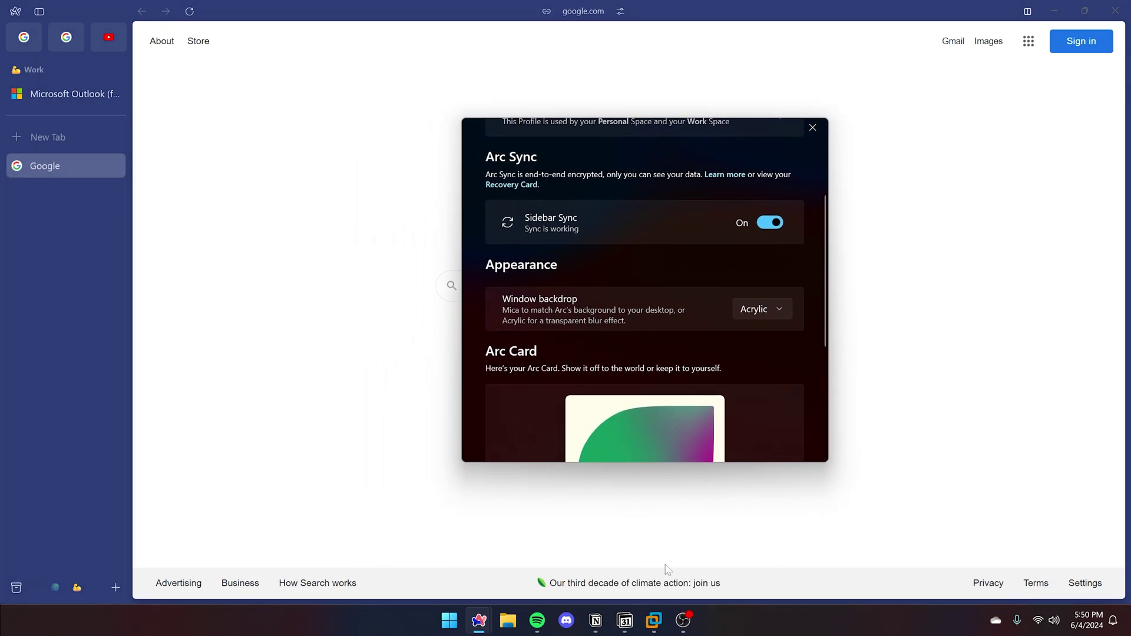
click(689, 625)
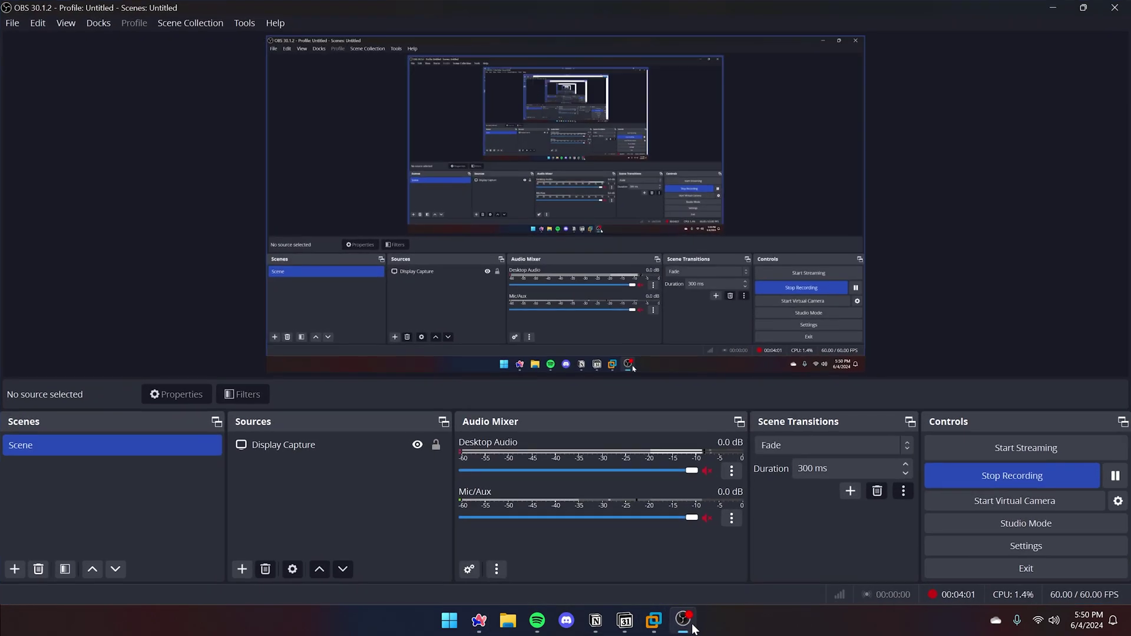
mouse_move(475, 625)
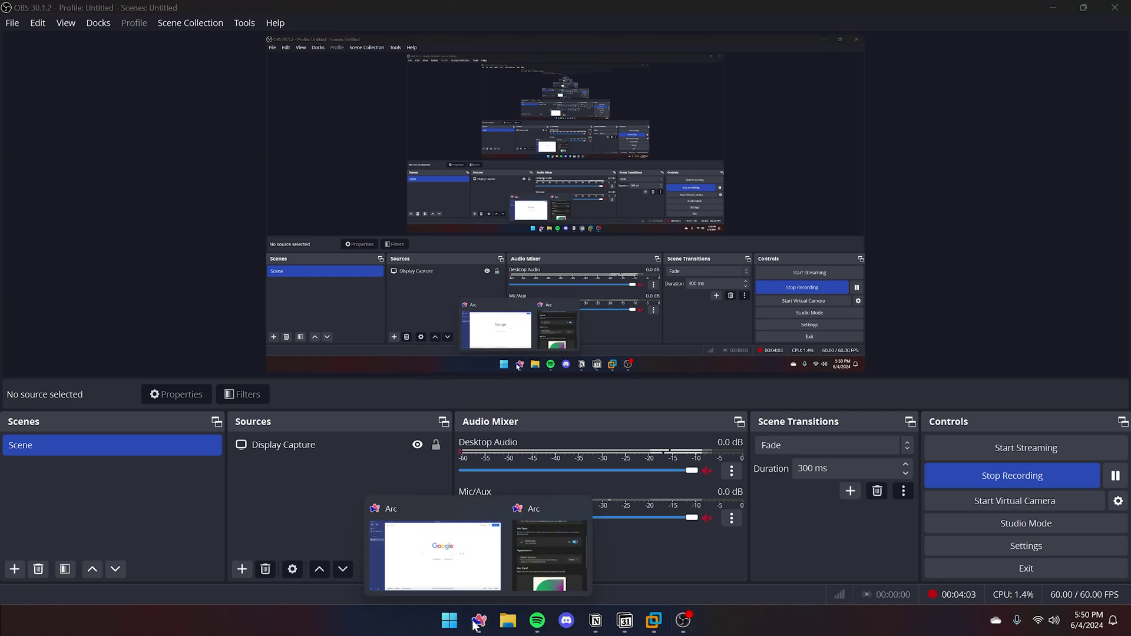
click(465, 576)
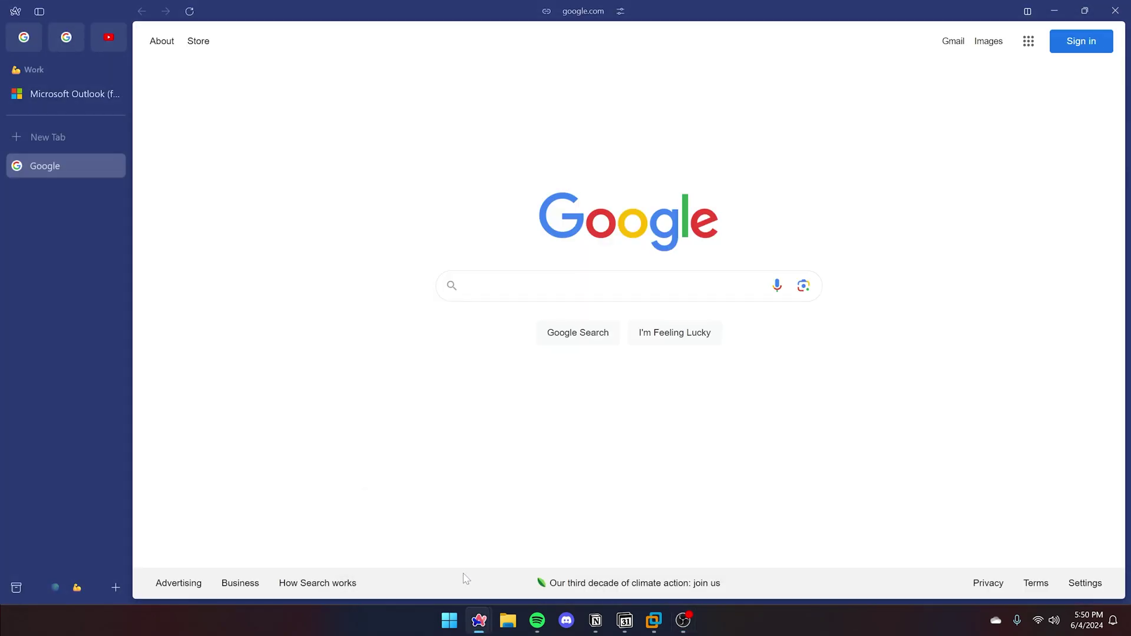
click(683, 620)
click(1052, 7)
drag(886, 12, 1003, 163)
drag(630, 114, 262, 80)
drag(673, 161, 549, 99)
Reduce the Work space's theme color intensity to the minimum and reposition the browser window over the desktop
right_click(384, 338)
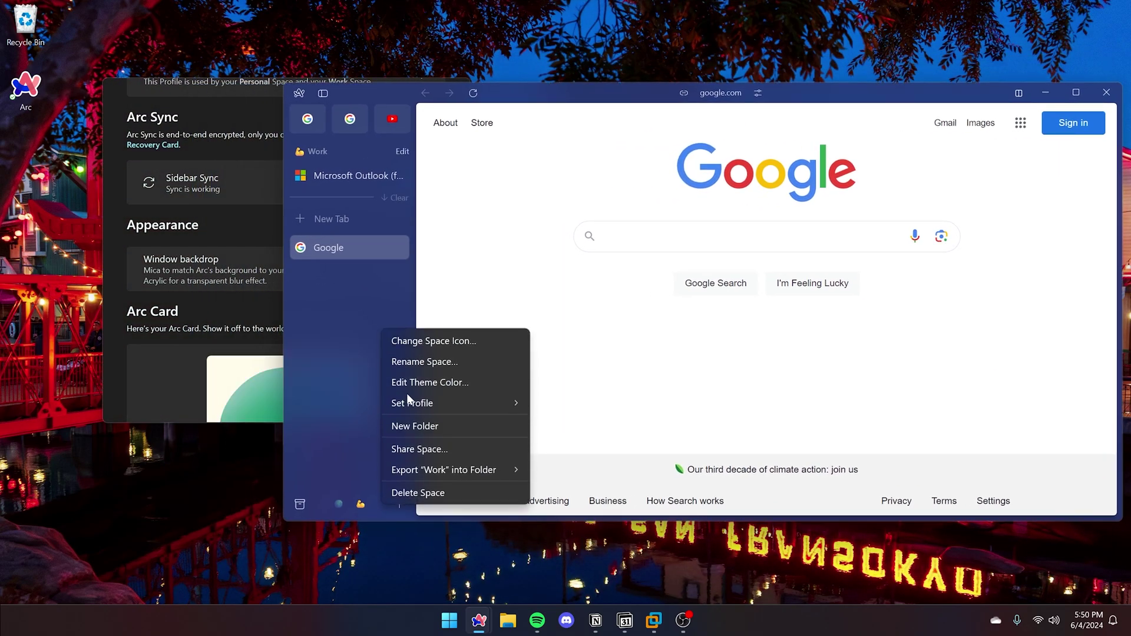
click(449, 384)
drag(600, 343, 503, 342)
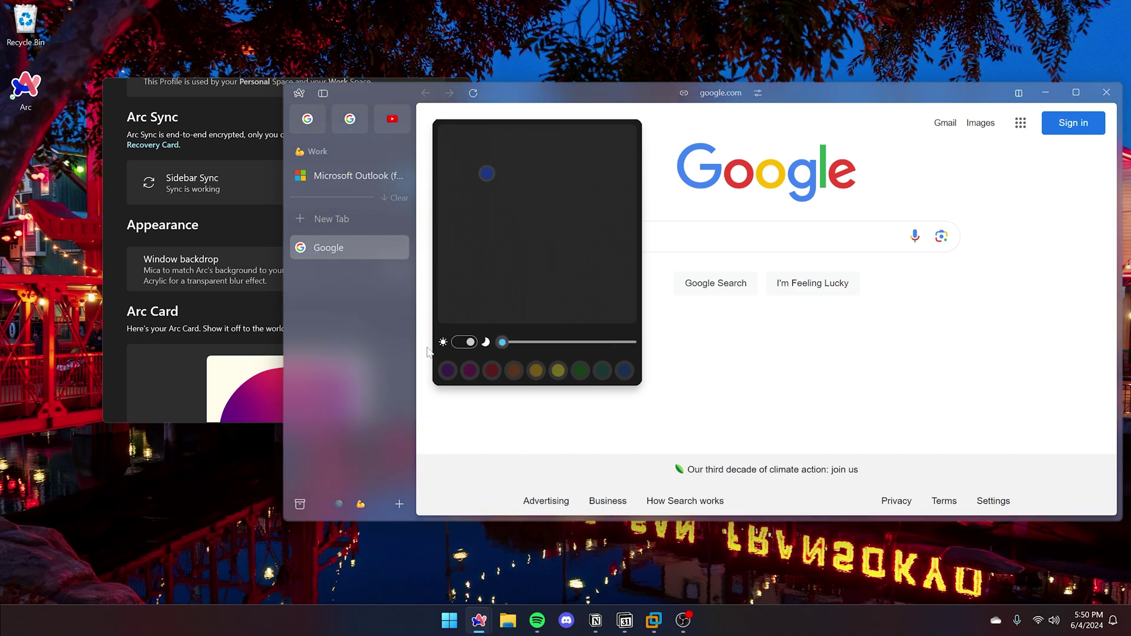
click(351, 365)
drag(493, 83, 564, 96)
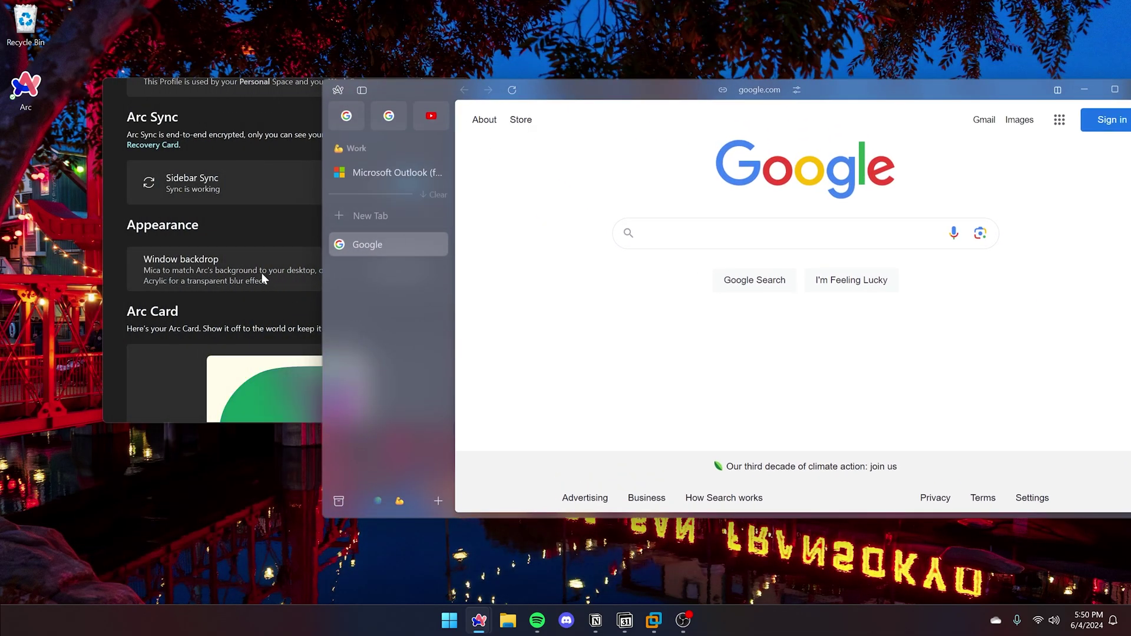
Set the window backdrop to Mica to compare the sidebar's look over the desktop, and set it back to Acrylic
click(210, 227)
click(411, 268)
click(416, 268)
click(380, 447)
drag(565, 99, 515, 102)
click(388, 271)
click(416, 285)
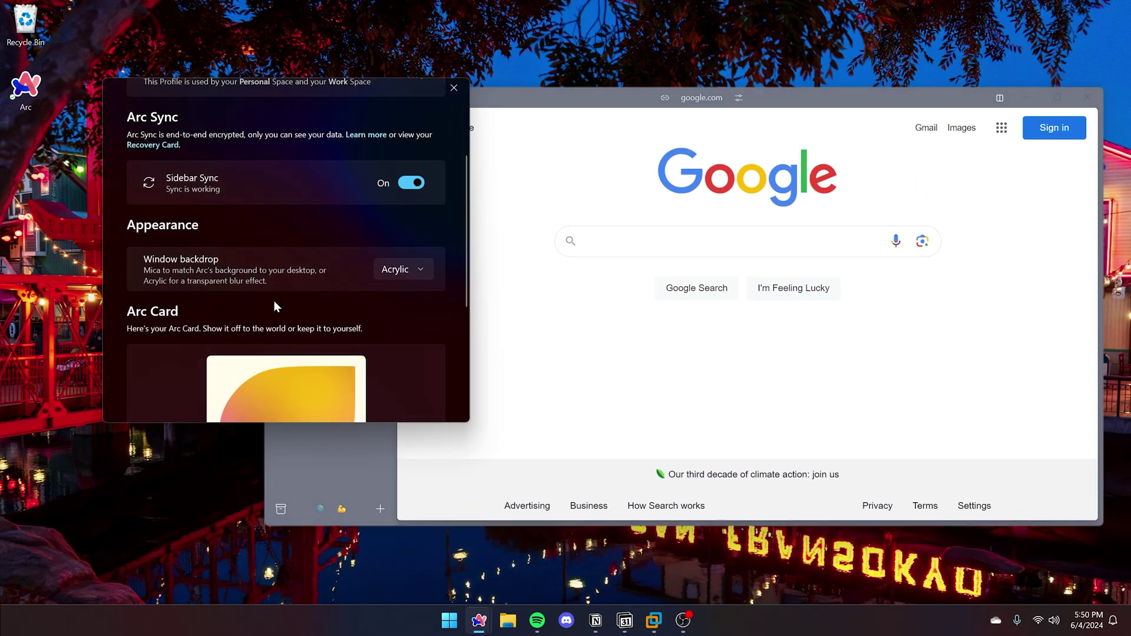
Move the browser window clear of the settings window, view the Arc Card in the settings, and close them
scroll(270, 305, down, 2)
click(344, 489)
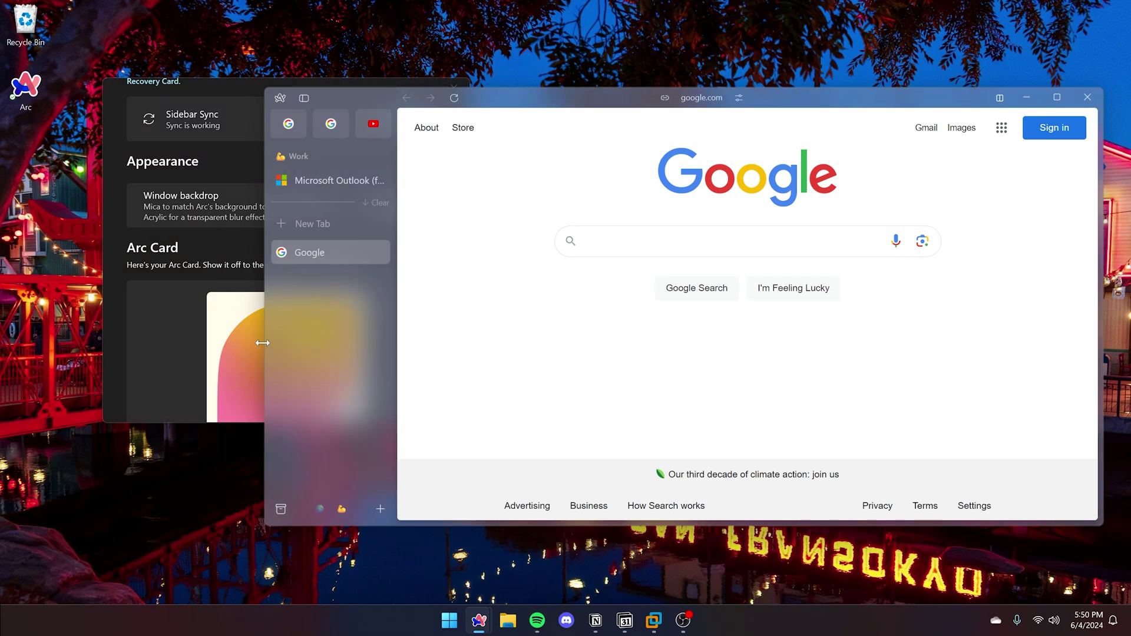
drag(367, 97, 395, 123)
click(184, 275)
scroll(235, 295, down, 5)
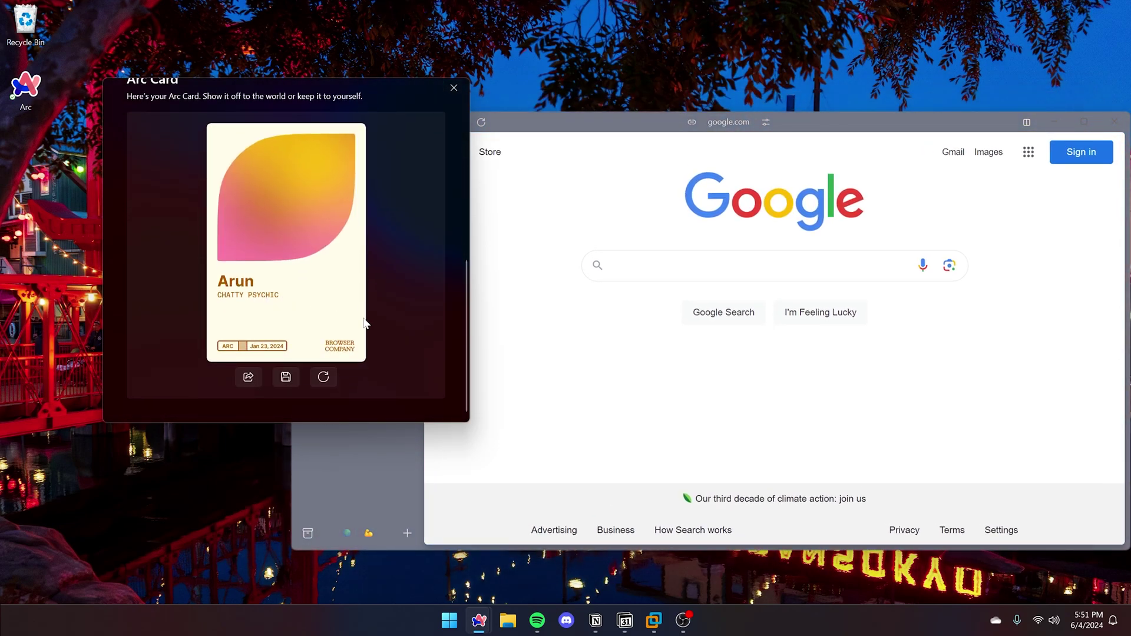
scroll(250, 298, up, 2)
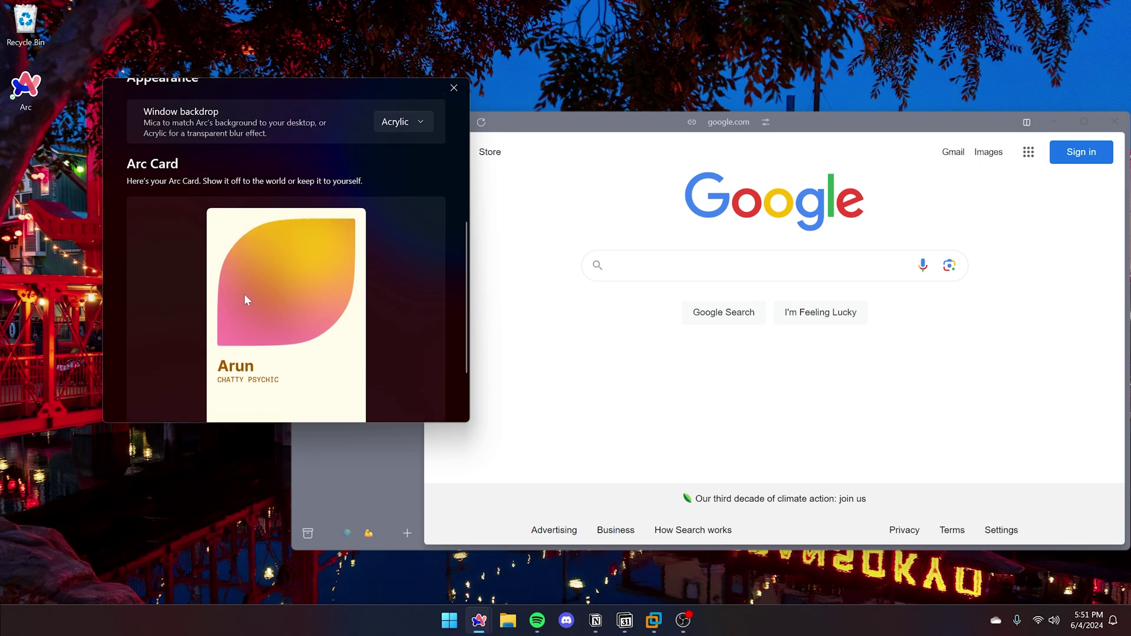
scroll(338, 277, down, 1)
scroll(337, 280, up, 5)
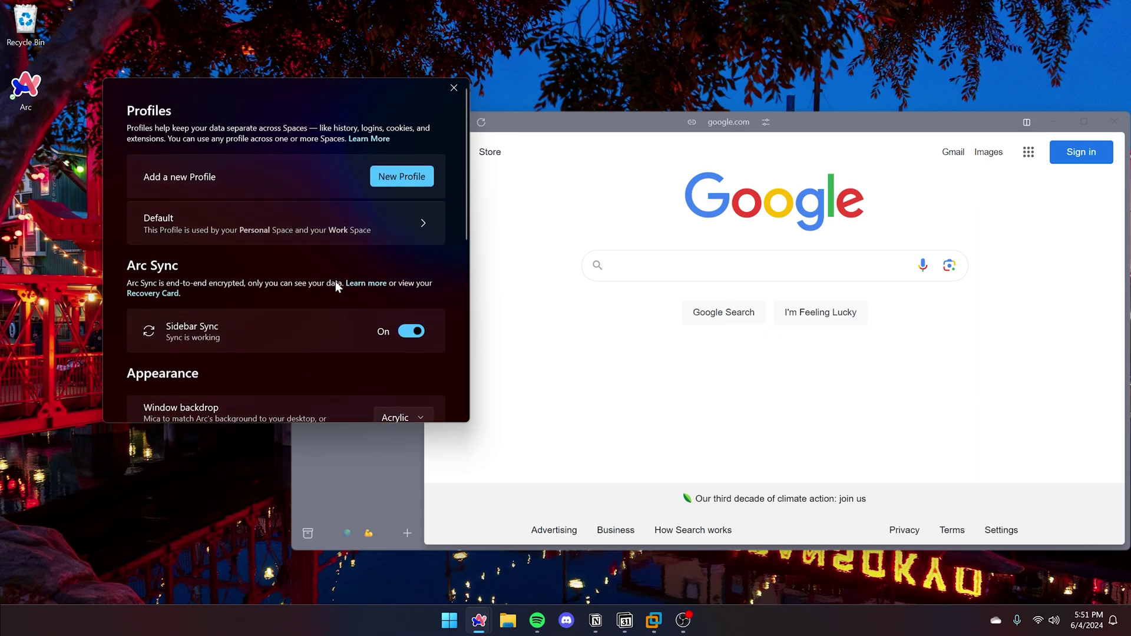
click(460, 89)
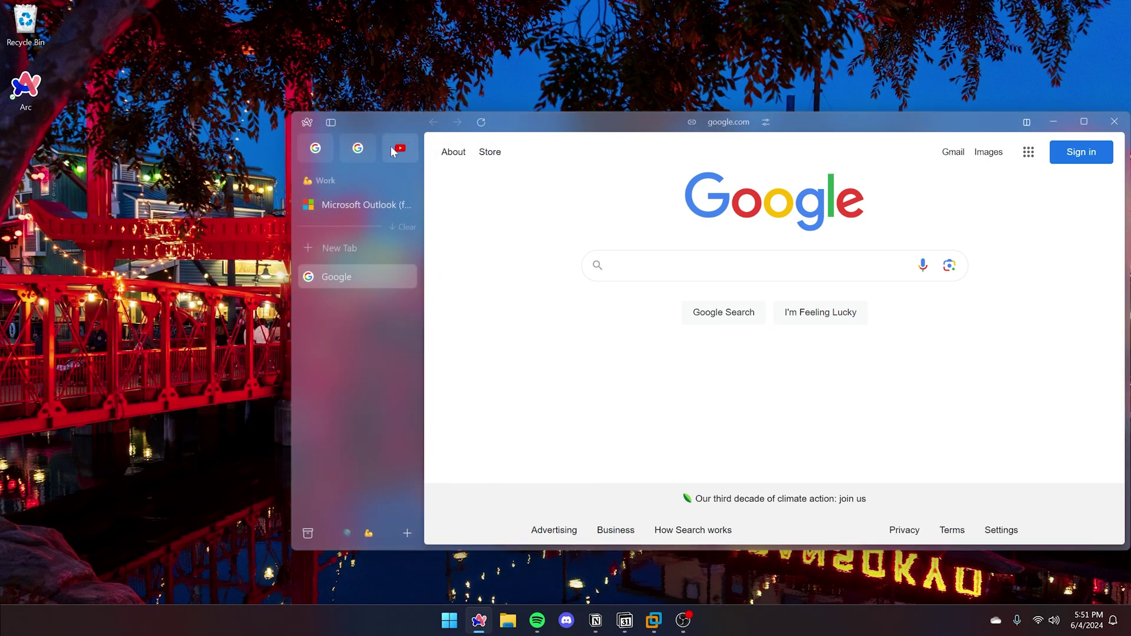
Maximize the browser window and review the Default profile's search and related options in the settings
double_click(388, 124)
click(16, 12)
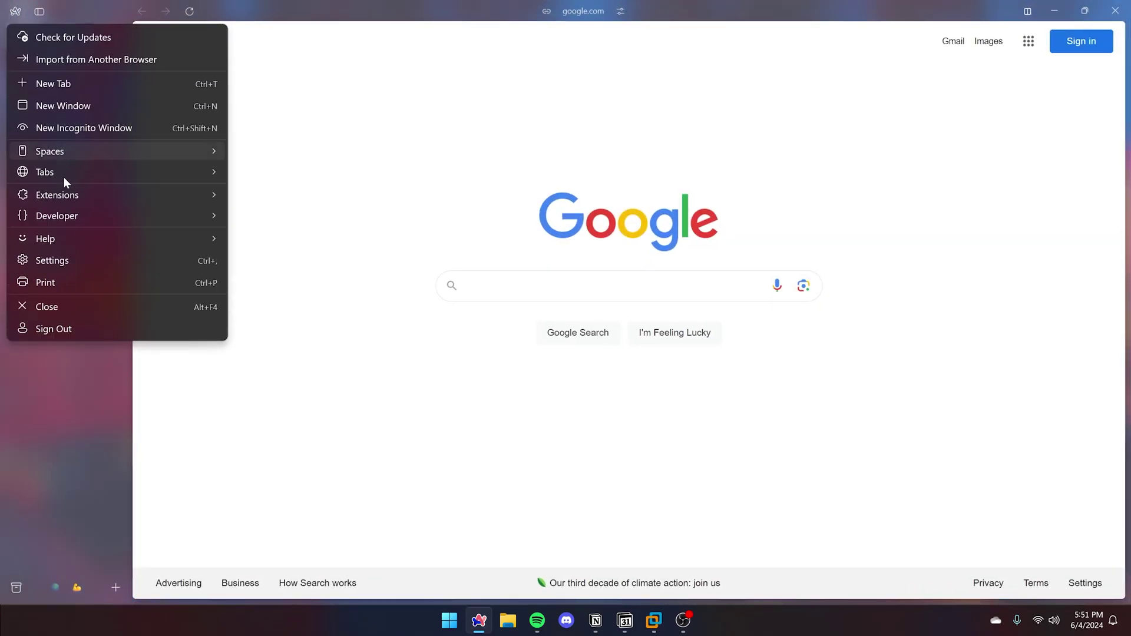
click(66, 257)
scroll(550, 281, down, 3)
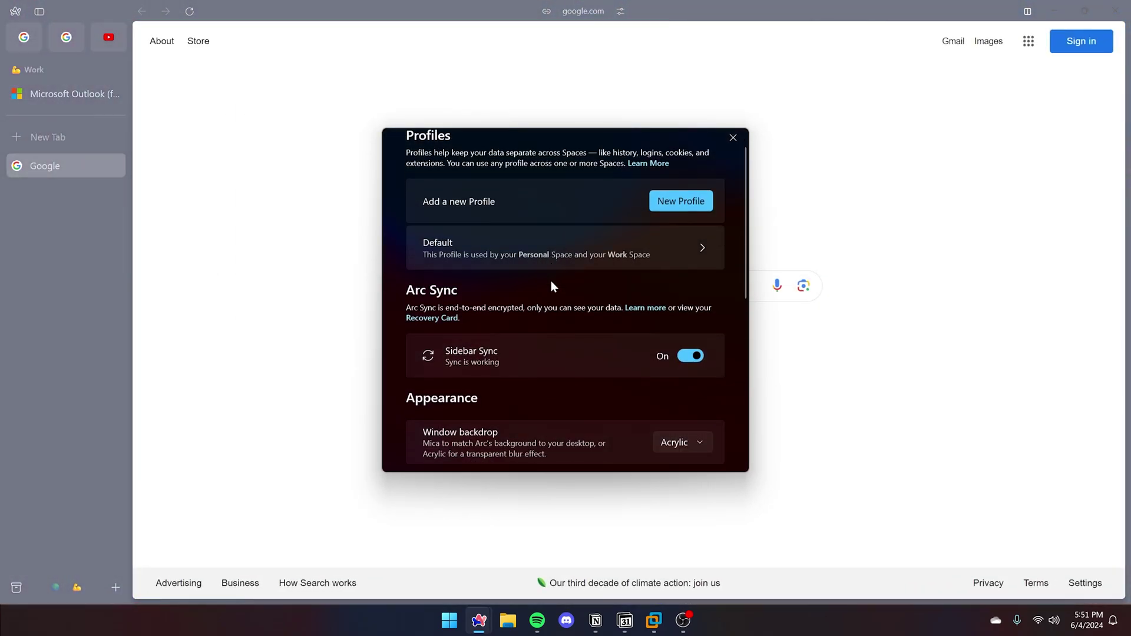
scroll(549, 278, up, 3)
scroll(547, 271, down, 5)
scroll(539, 286, up, 4)
click(526, 205)
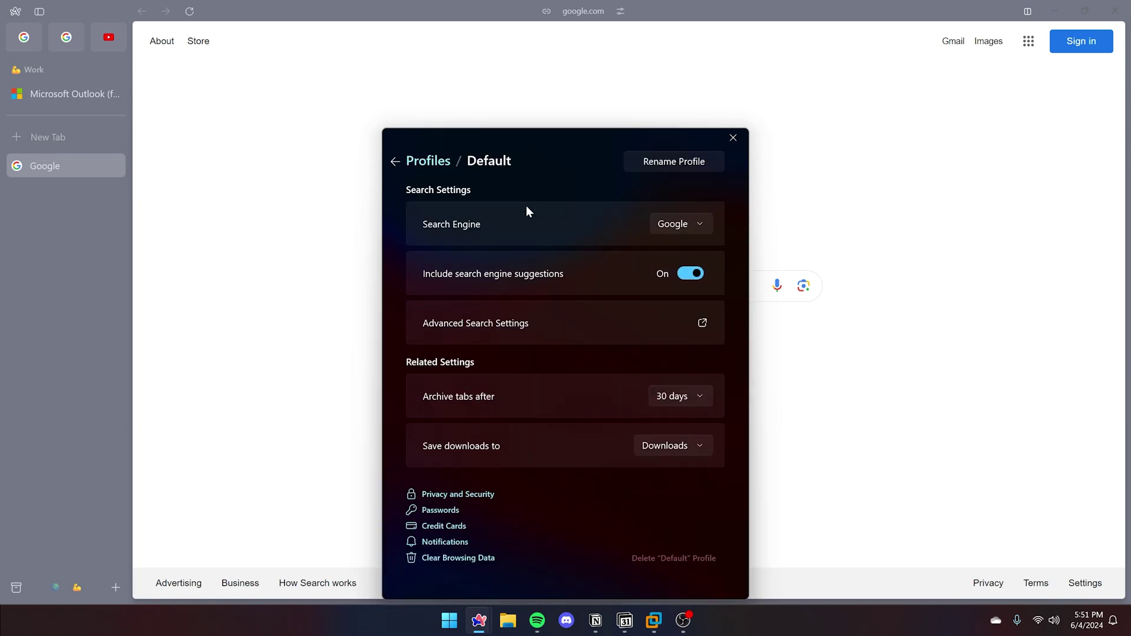
click(732, 137)
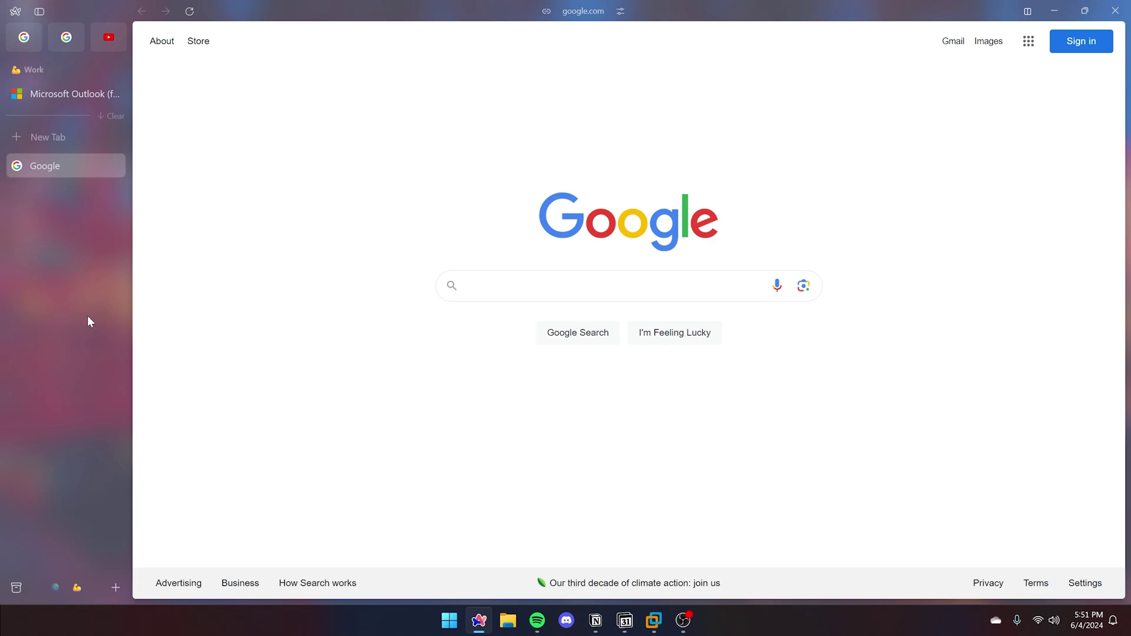
Add the Work space's open Google tab to the favorites and switch to the Personal space
drag(54, 165, 104, 53)
click(55, 588)
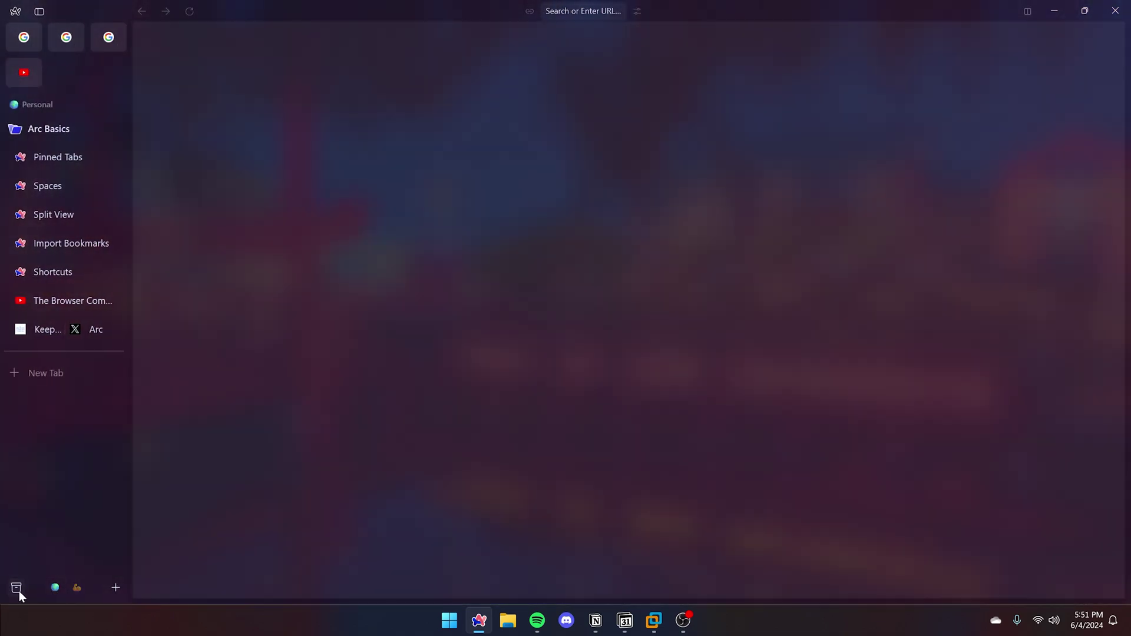
mouse_move(16, 590)
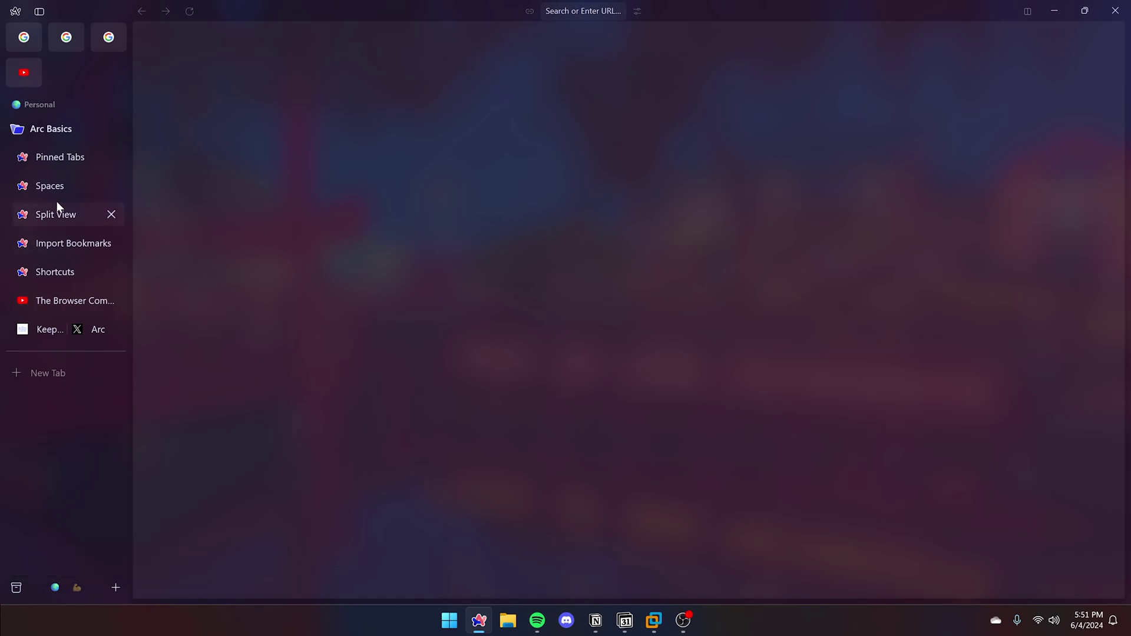
Check Arc for updates and close the version window
click(16, 11)
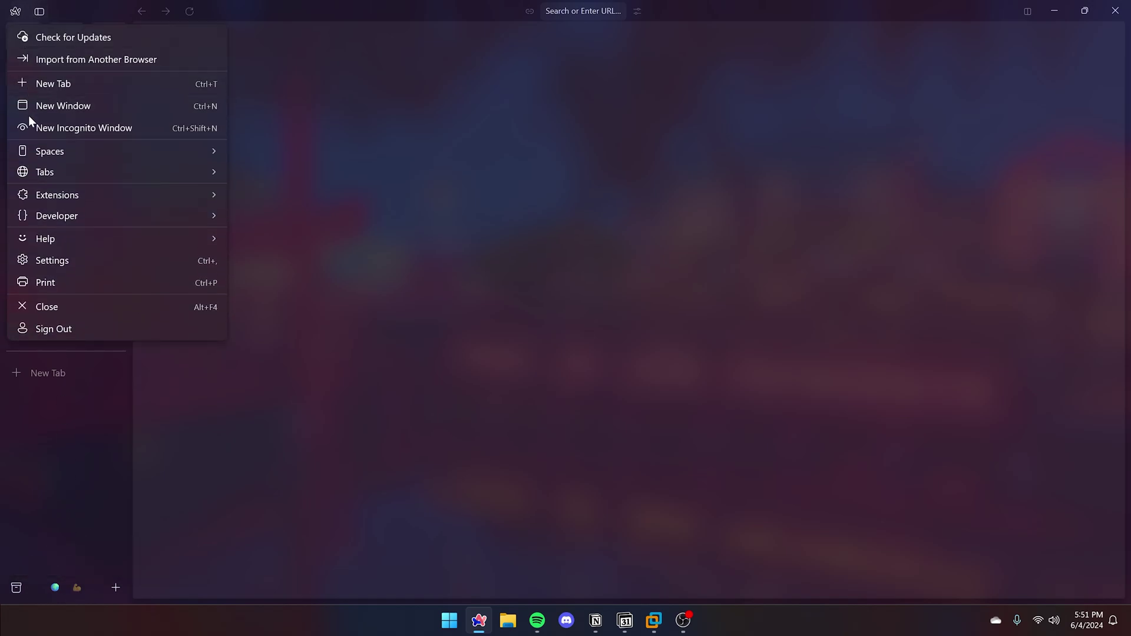
click(82, 33)
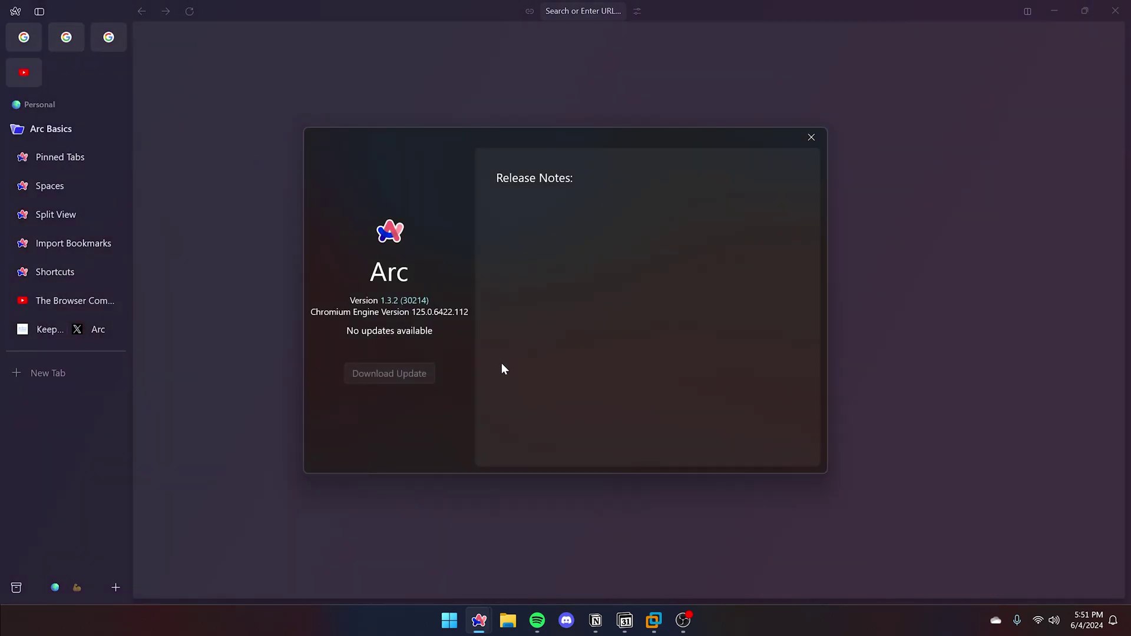
click(816, 139)
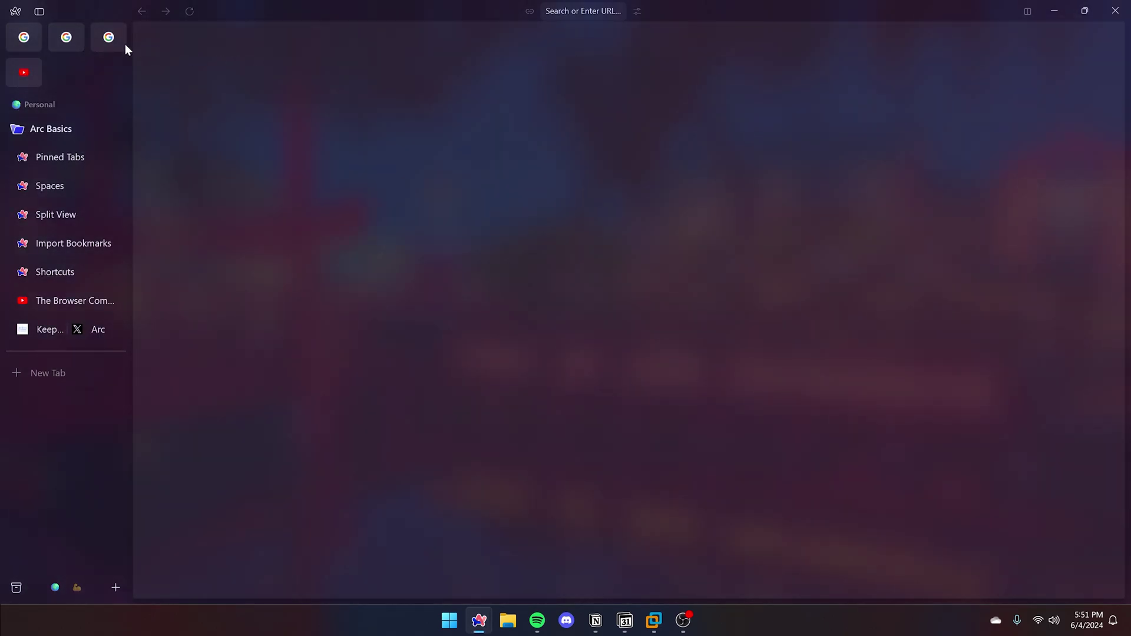
Open the Chrome Web Store's Extensions page in a new tab and browse the recommended extensions
click(15, 13)
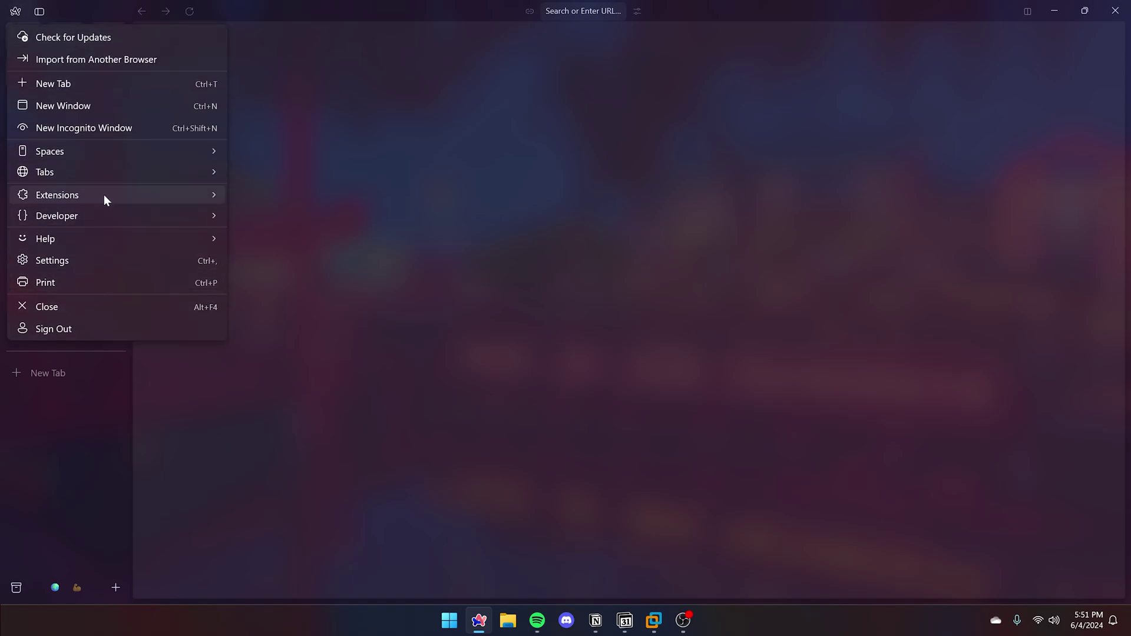
mouse_move(103, 194)
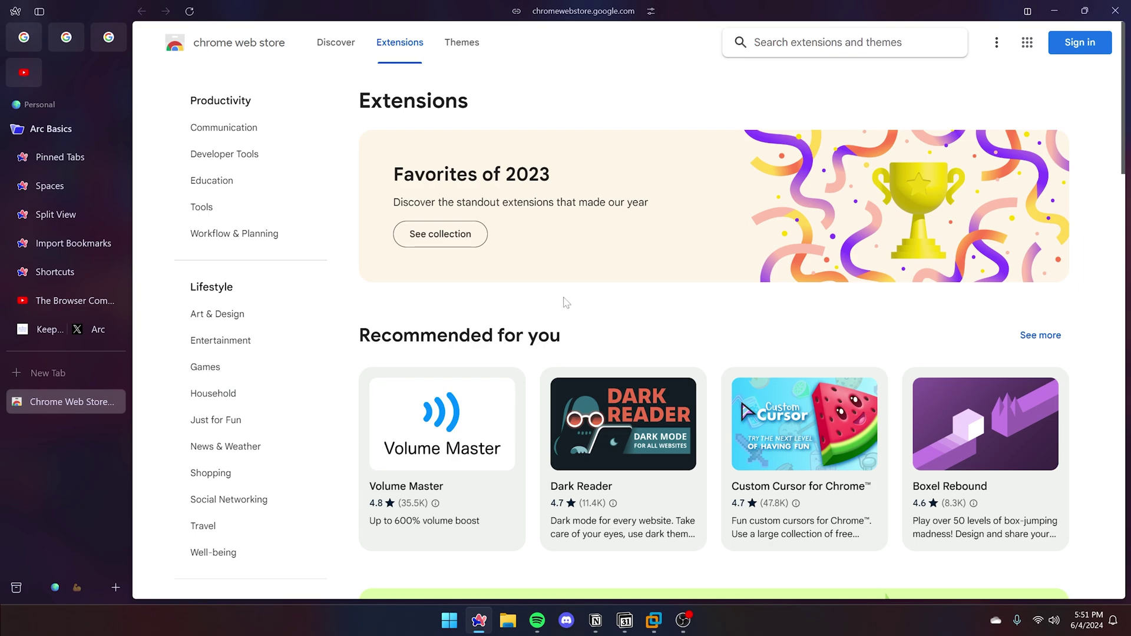
scroll(566, 302, down, 5)
scroll(573, 312, up, 6)
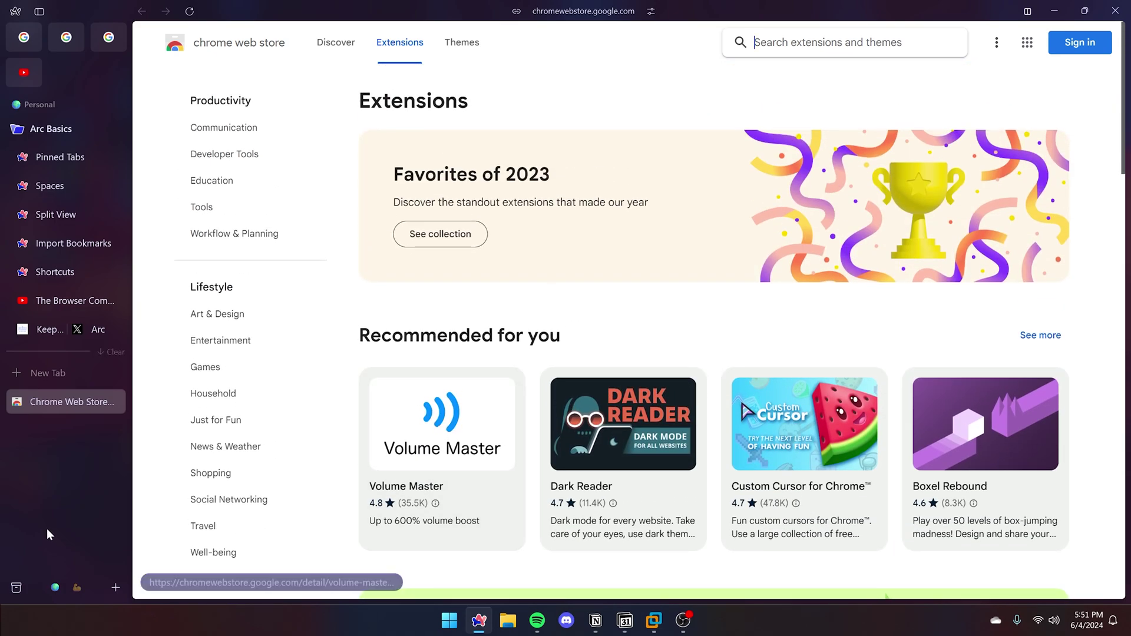
click(15, 11)
mouse_move(18, 223)
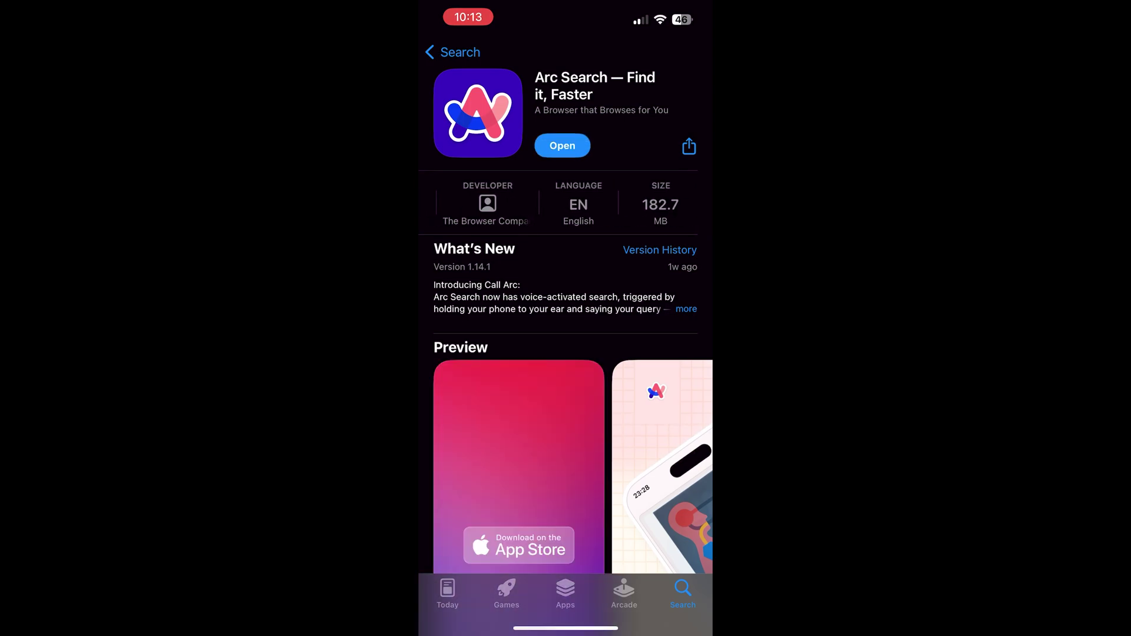
Switch to Arc Search on the phone and complete its introduction, trying Browse for Me on "white lotus reviews" and Pinch to Summarize
click(562, 145)
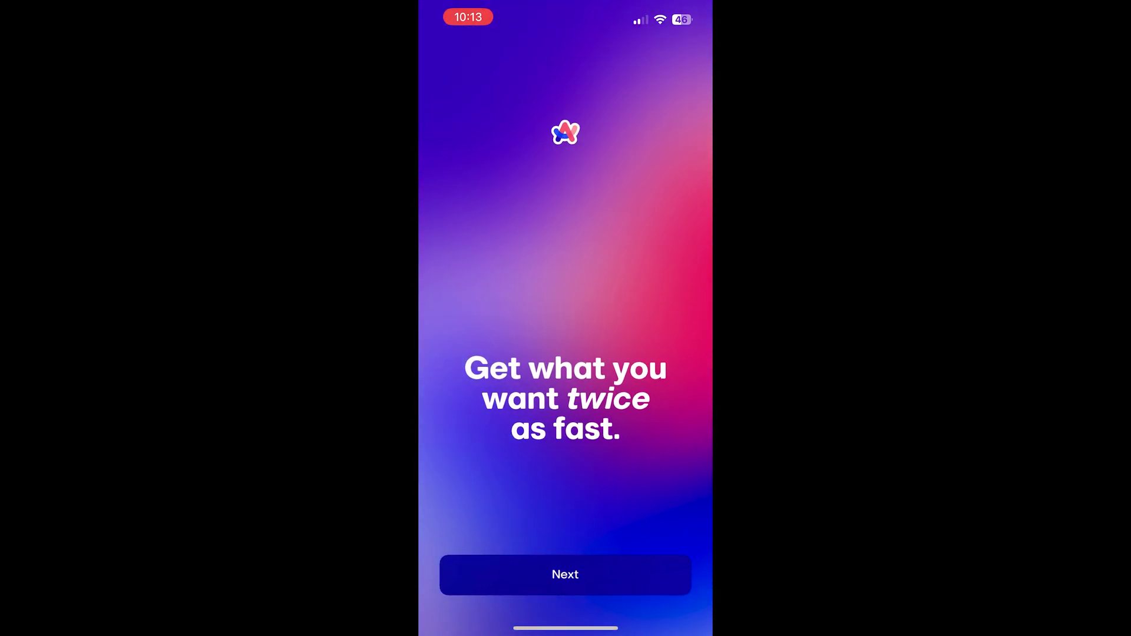
click(565, 575)
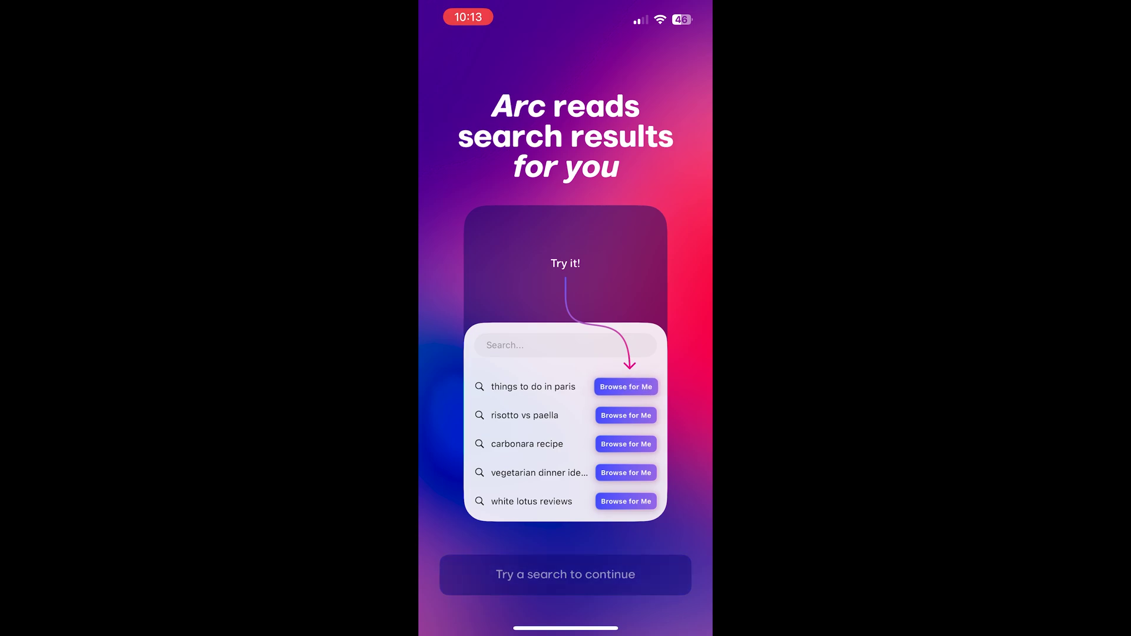
click(625, 501)
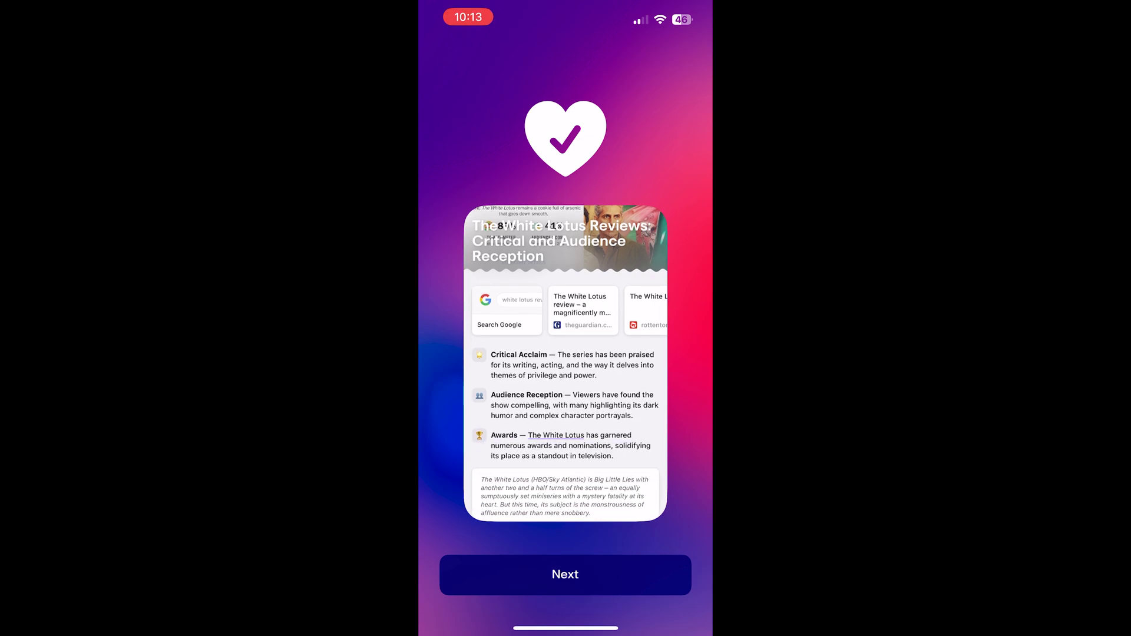
click(565, 574)
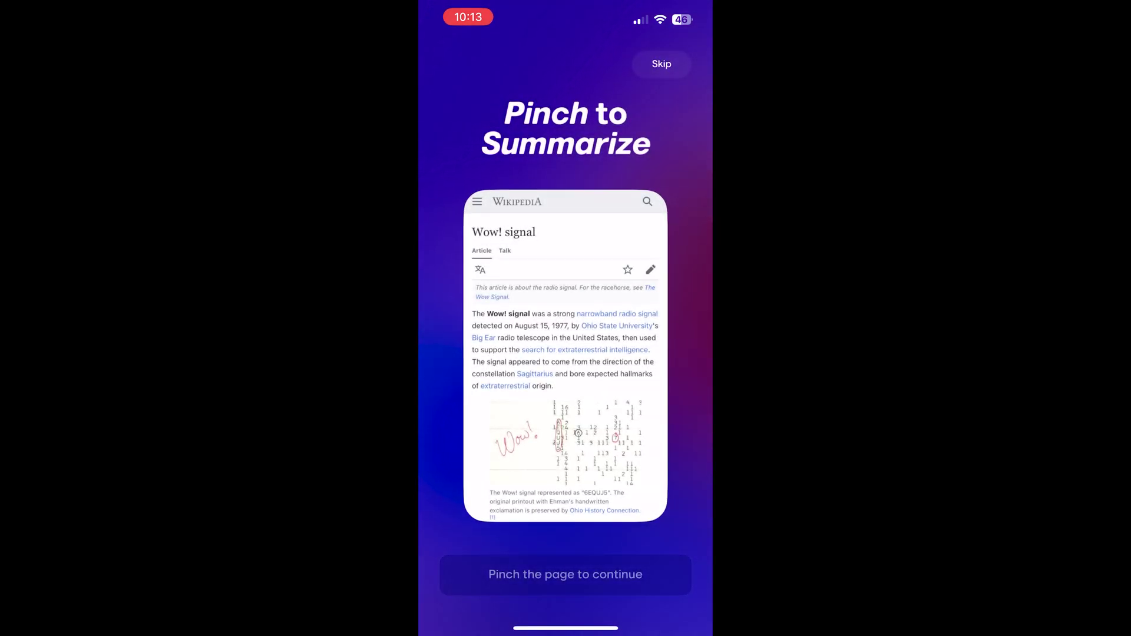
scroll(565, 355, down, 3)
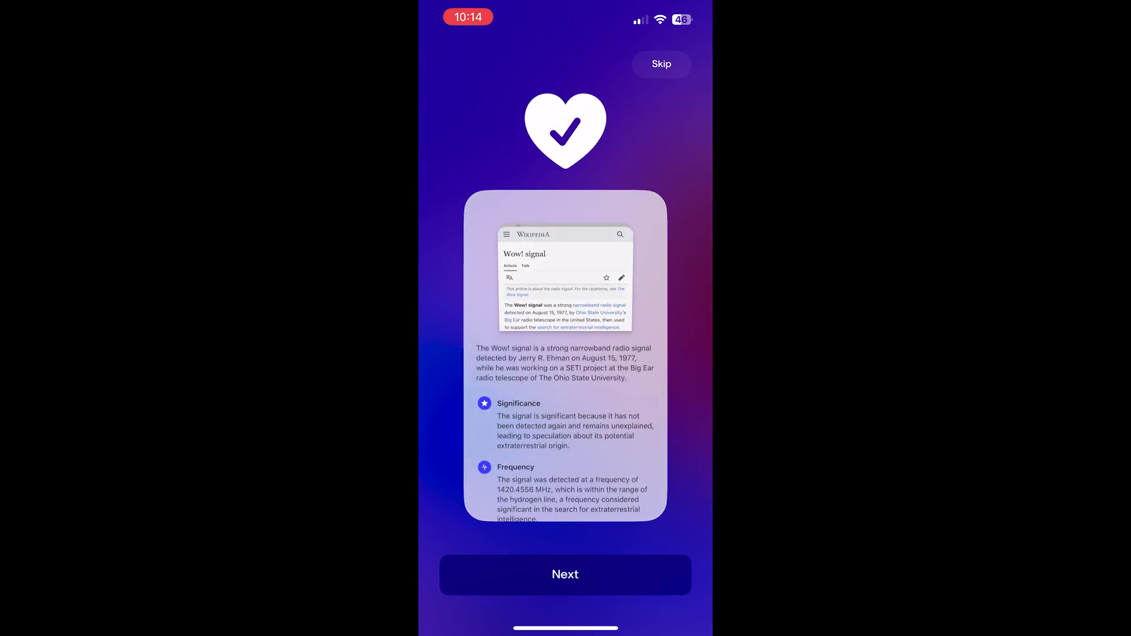
click(565, 574)
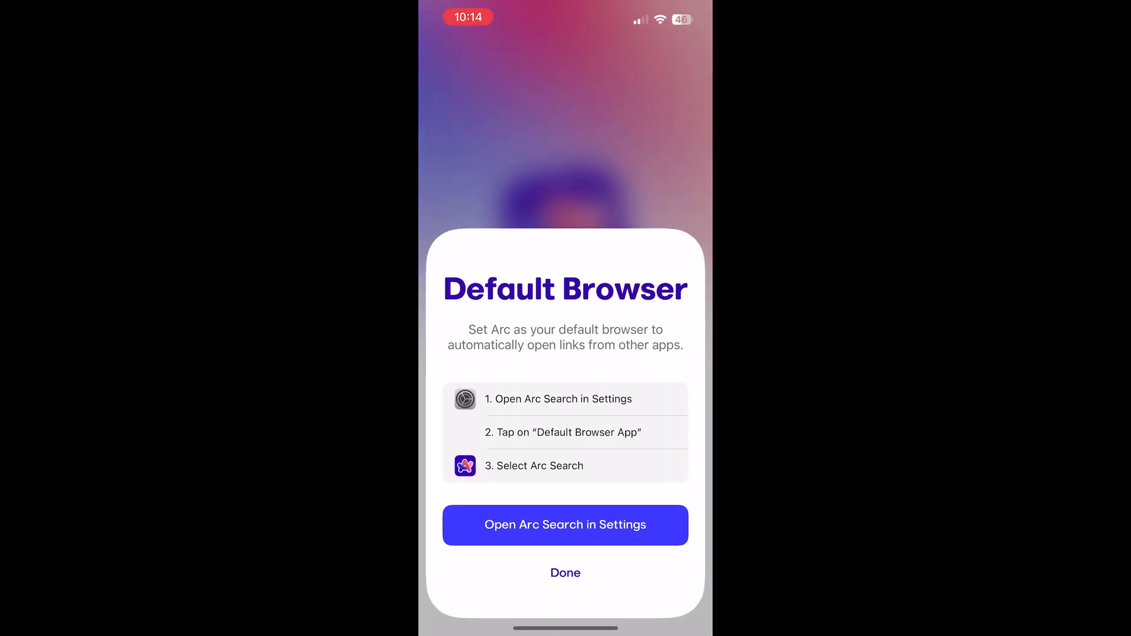
click(566, 525)
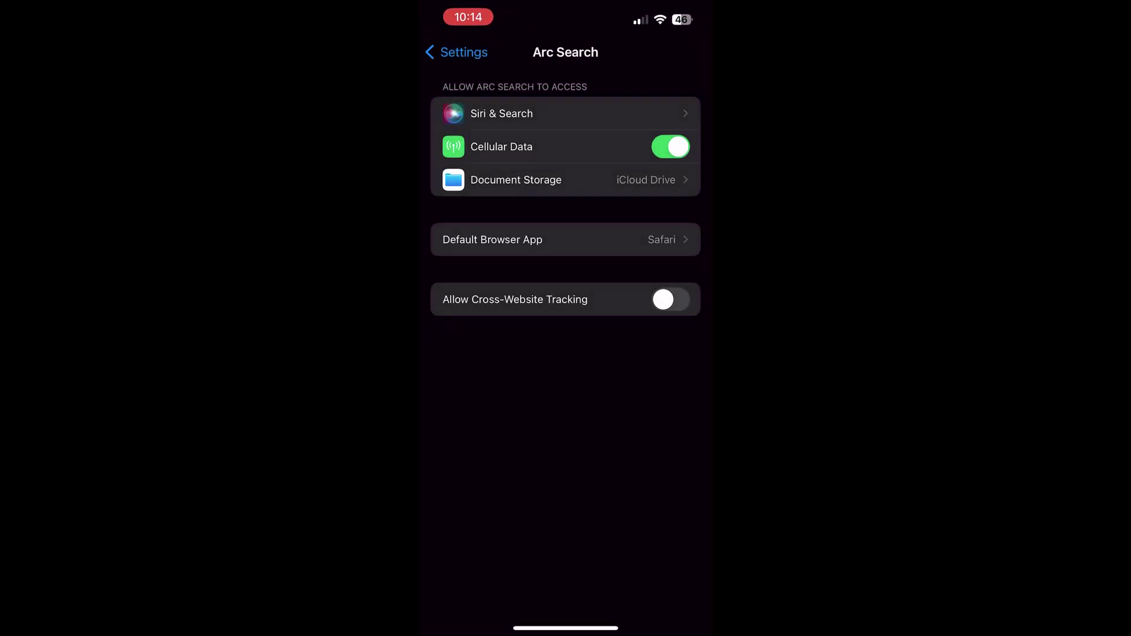
Set Arc Search as the phone's default browser app and return to Arc Search
click(565, 239)
click(504, 131)
click(449, 51)
click(454, 51)
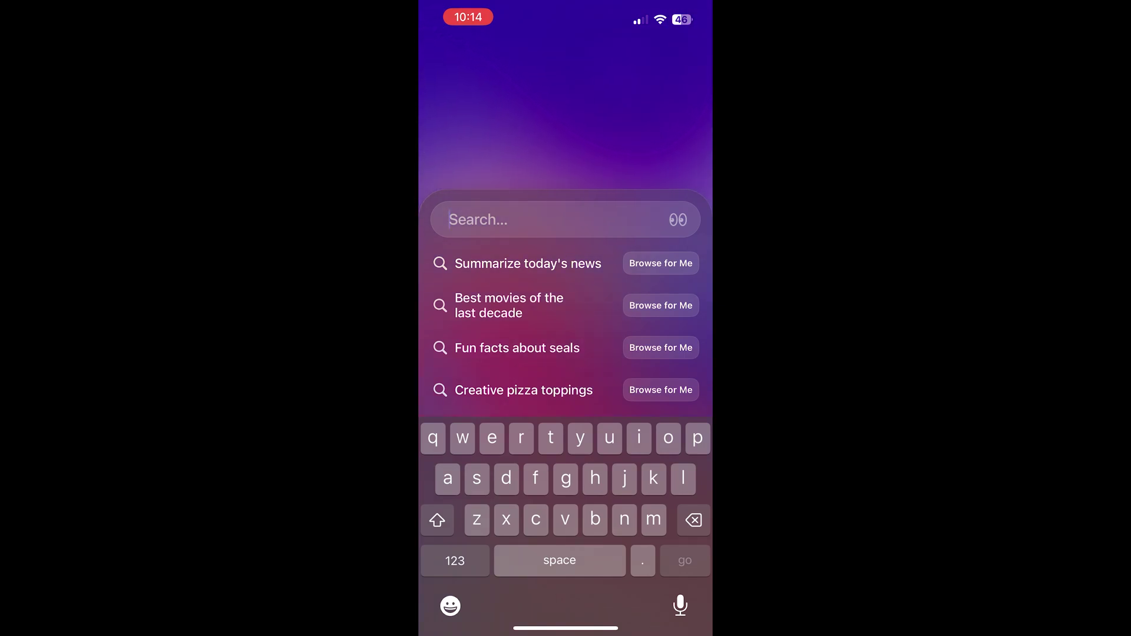
Run the suggested "Creative pizza toppings" search and look through the generated page
click(523, 390)
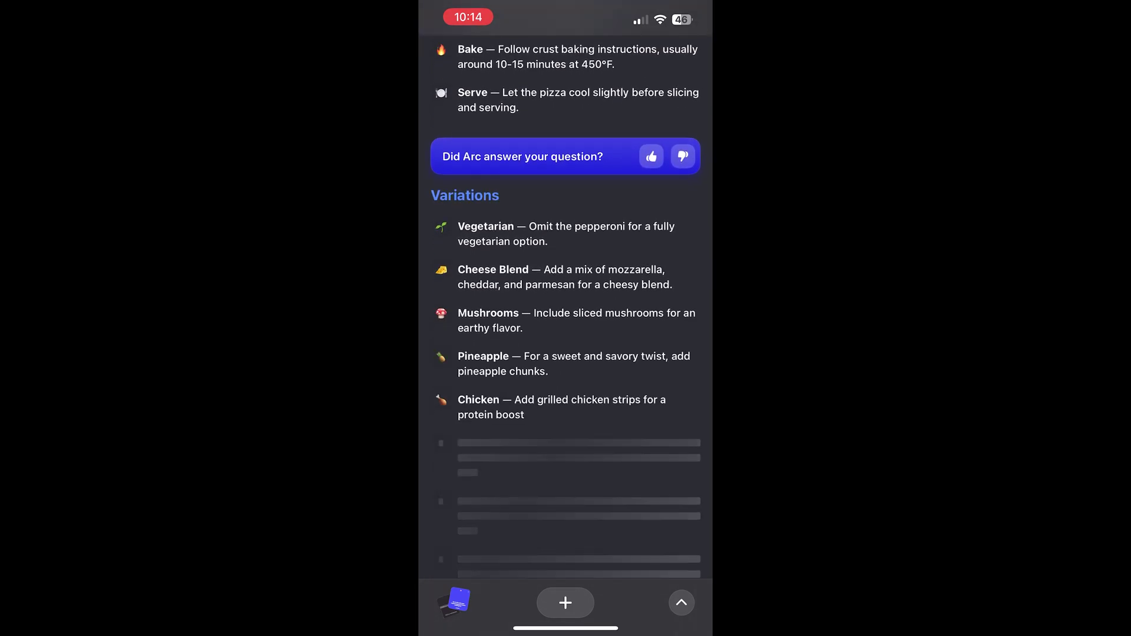
scroll(566, 319, up, 15)
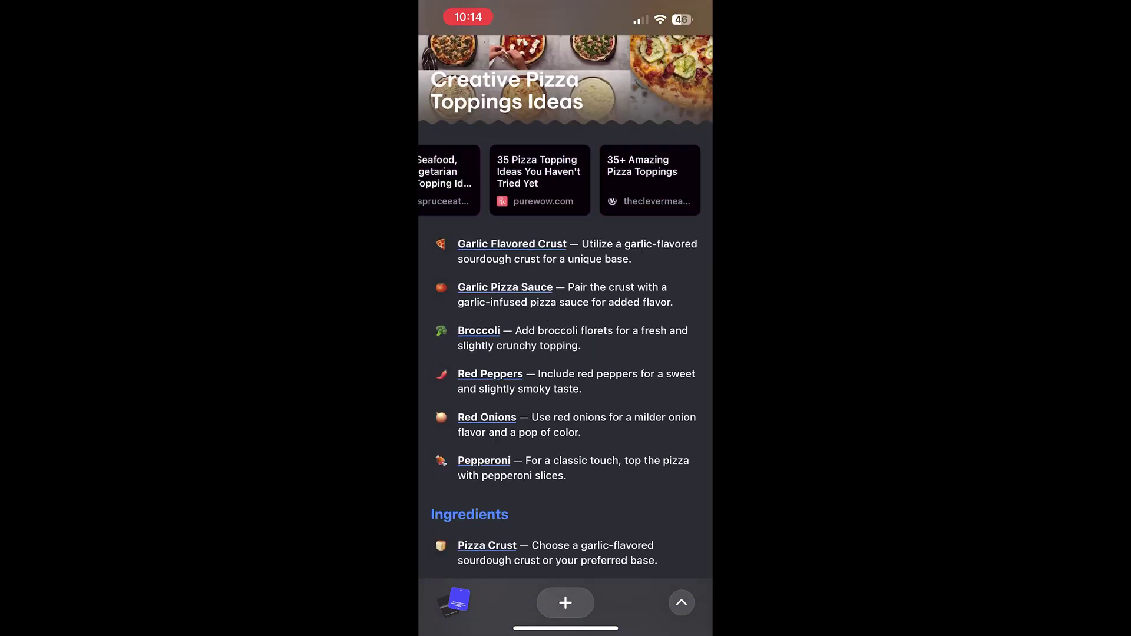
Sign in to sync with Arc Desktop using the saved account e-mail and password, and decline the share extension setup
click(453, 602)
click(449, 601)
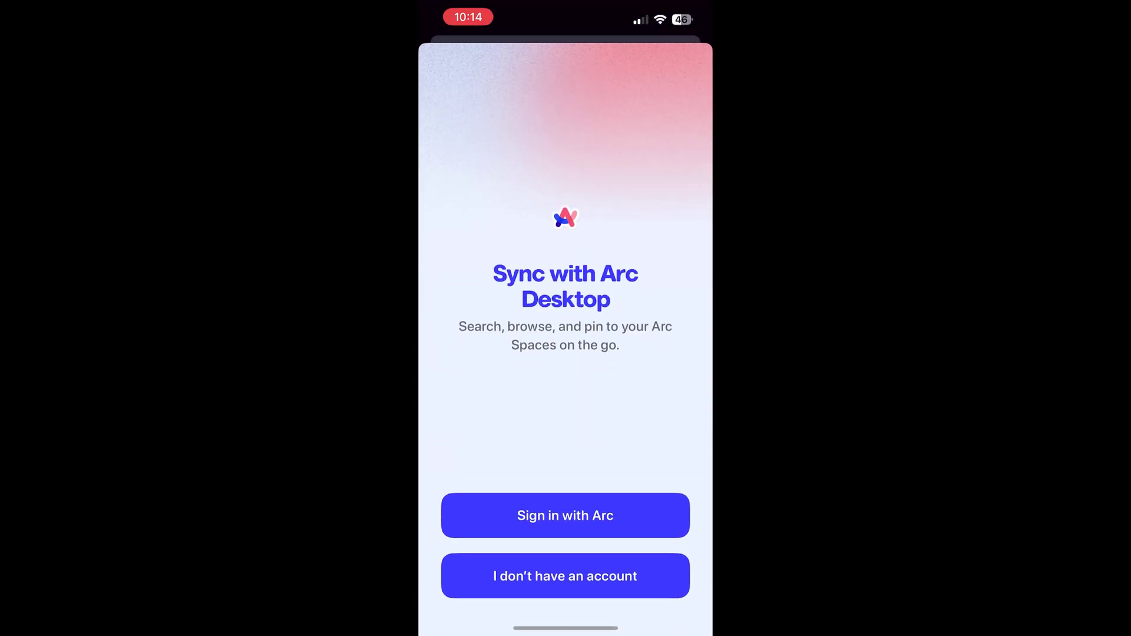
click(566, 515)
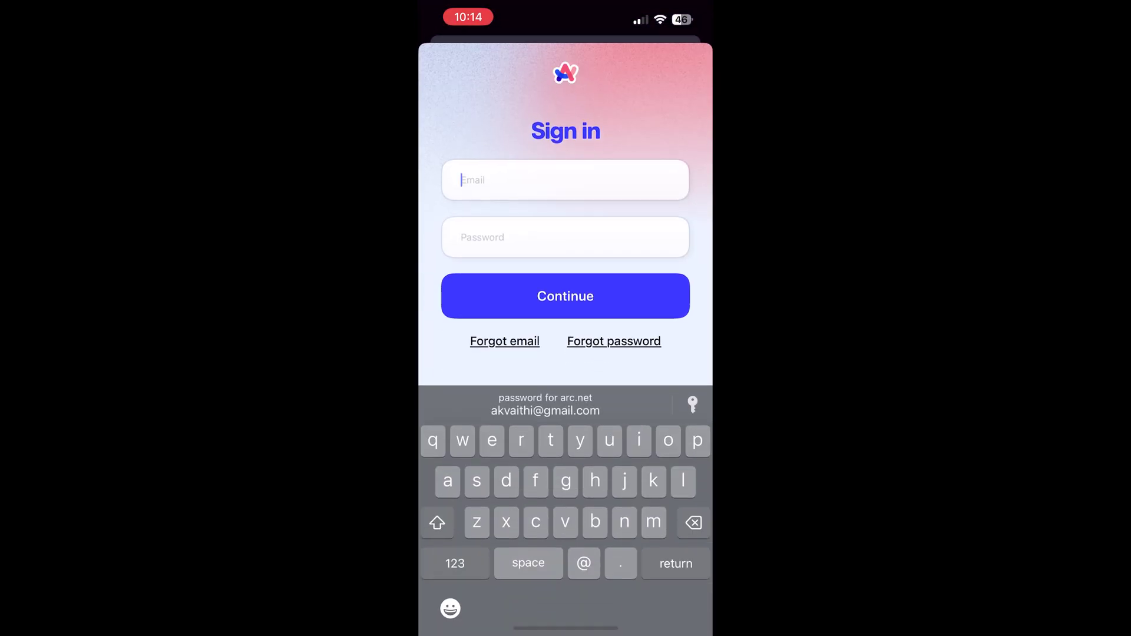
click(565, 294)
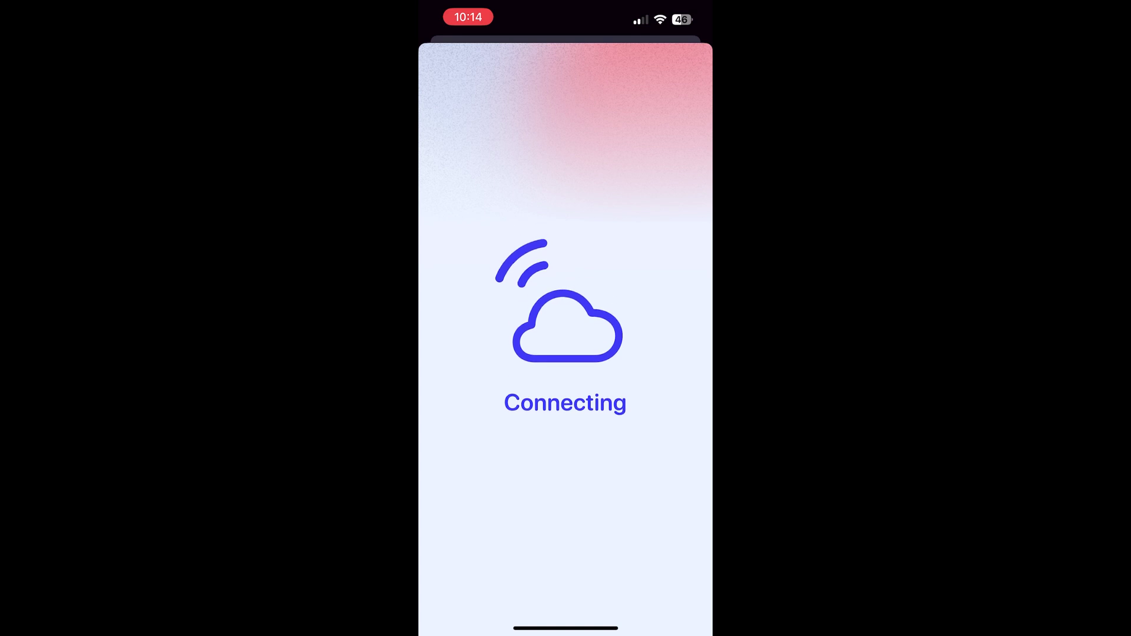
click(565, 589)
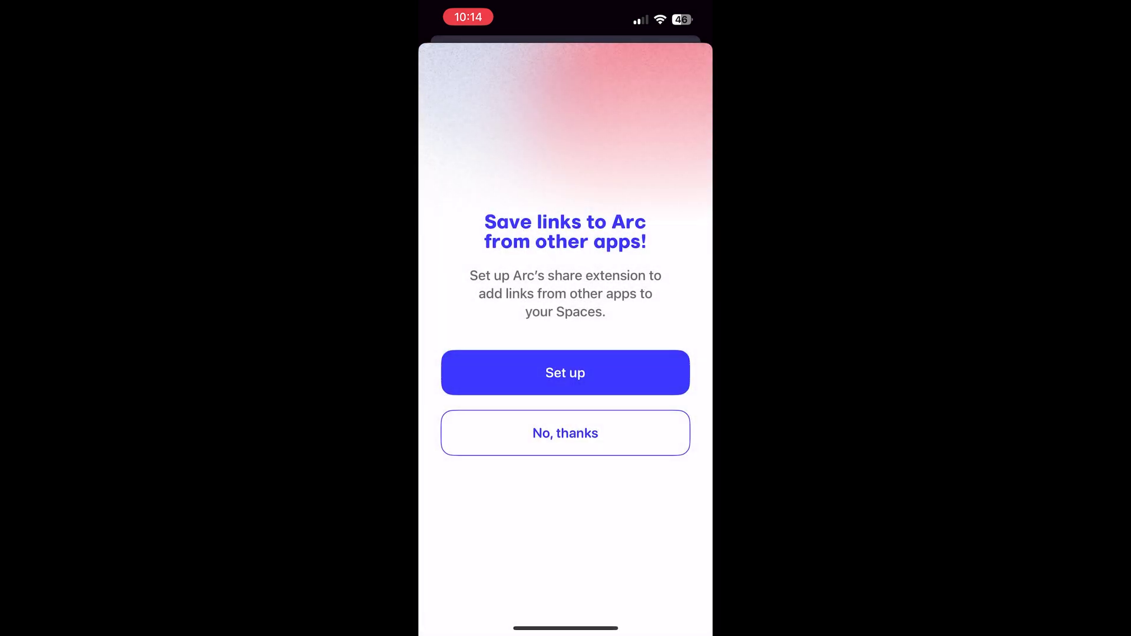
click(566, 433)
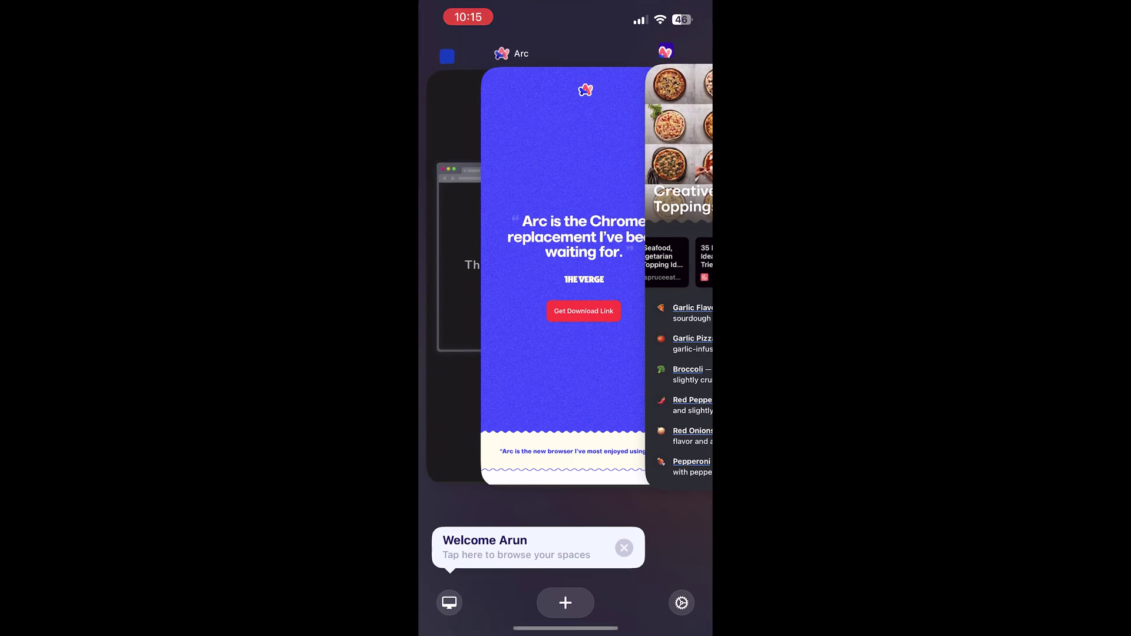
Browse the synced spaces on the phone and open the Microsoft Outlook page from the Work space
click(624, 548)
click(449, 602)
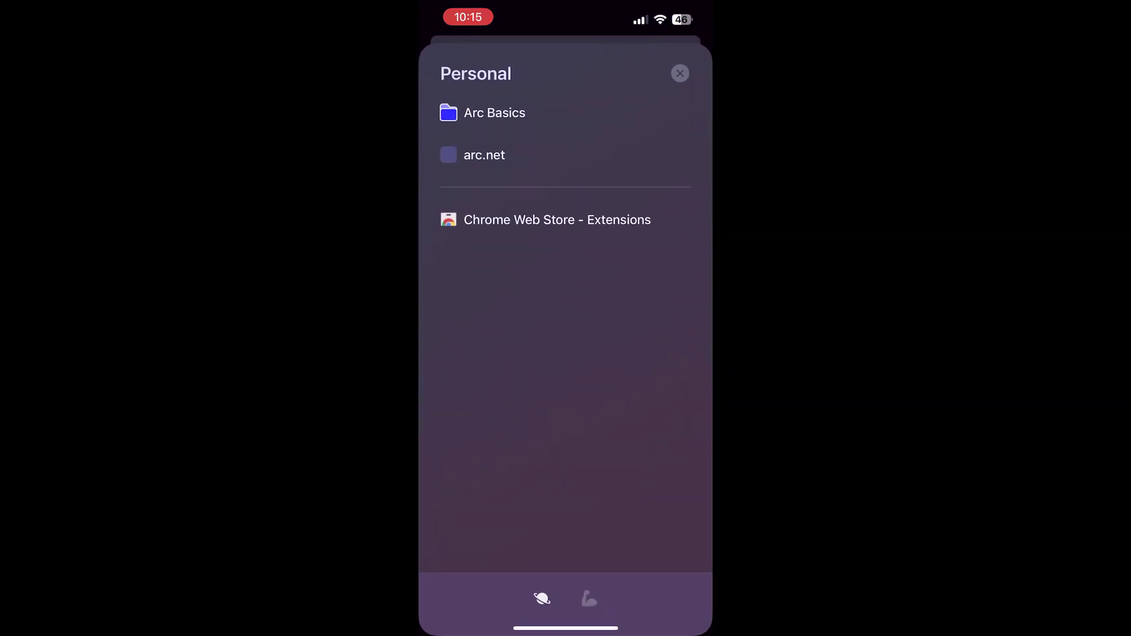
click(588, 599)
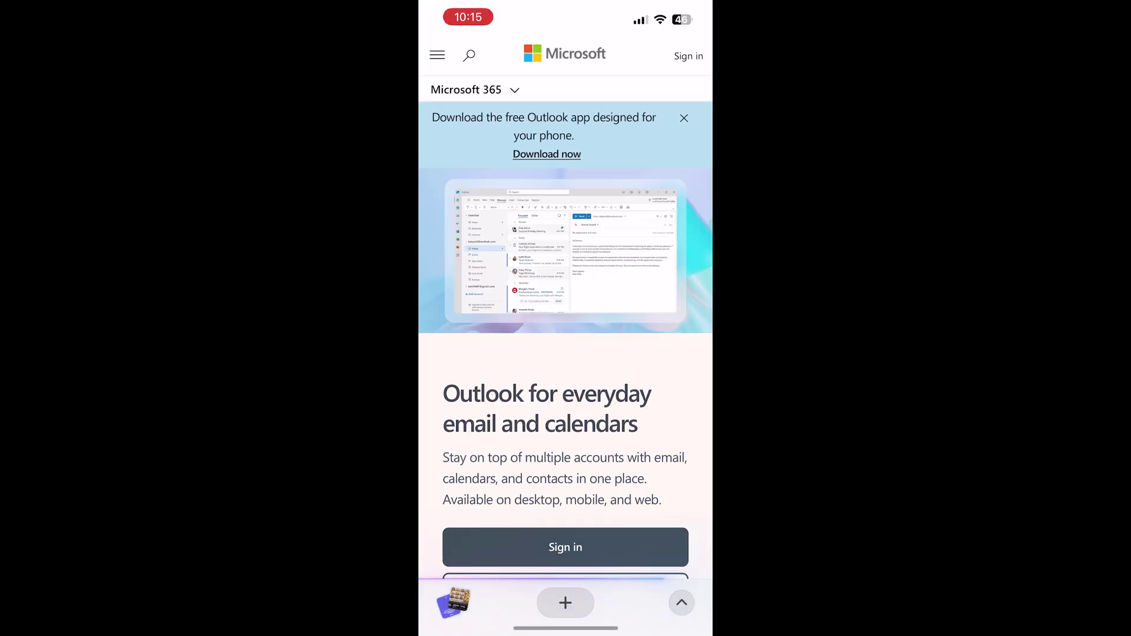
Search for "microsoft team" in a new tab
click(565, 602)
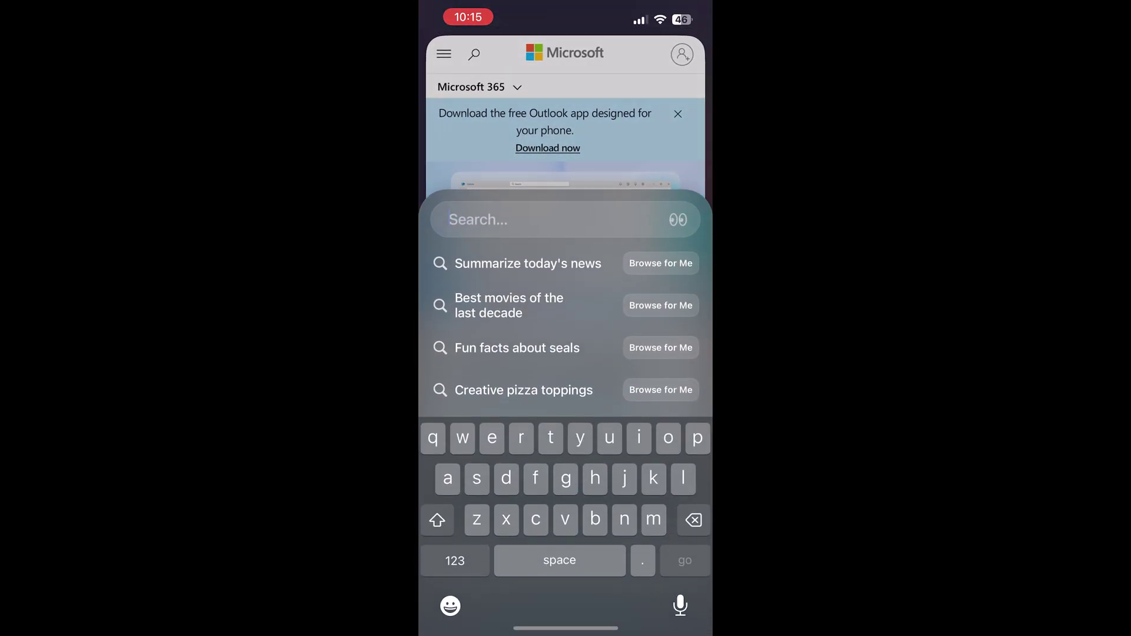
text(micro)
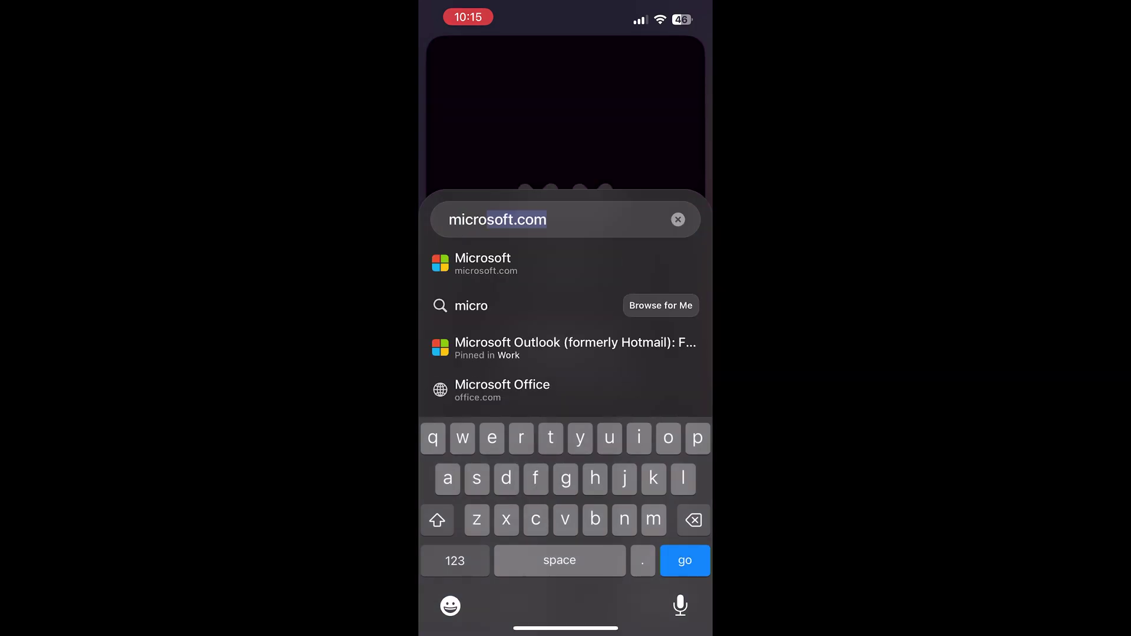
text(soft te)
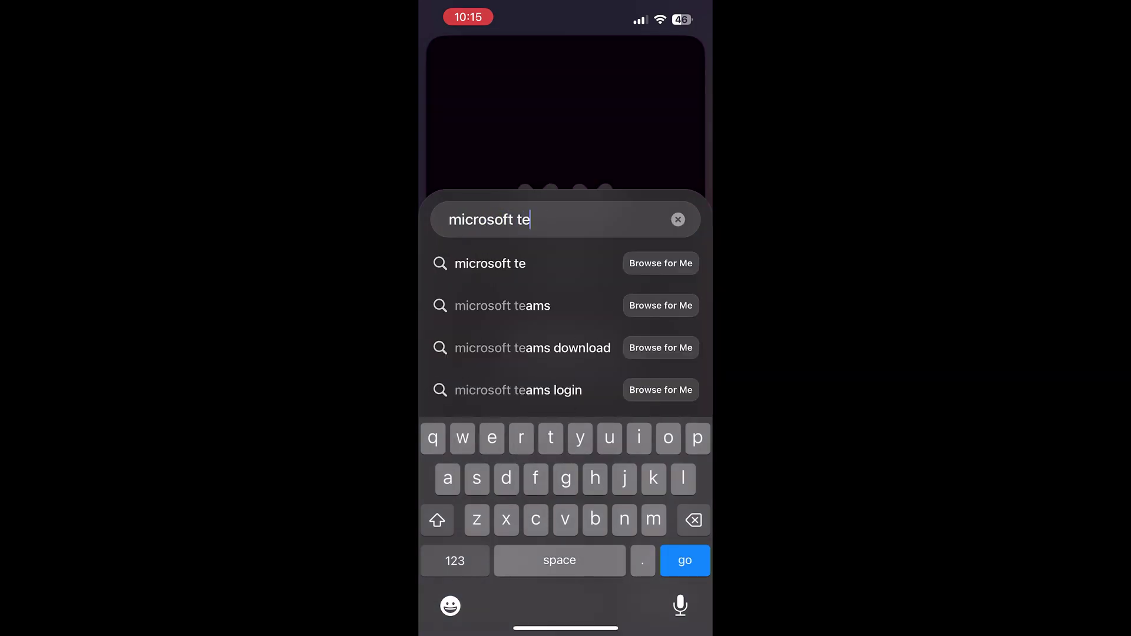
text(am)
key(Return)
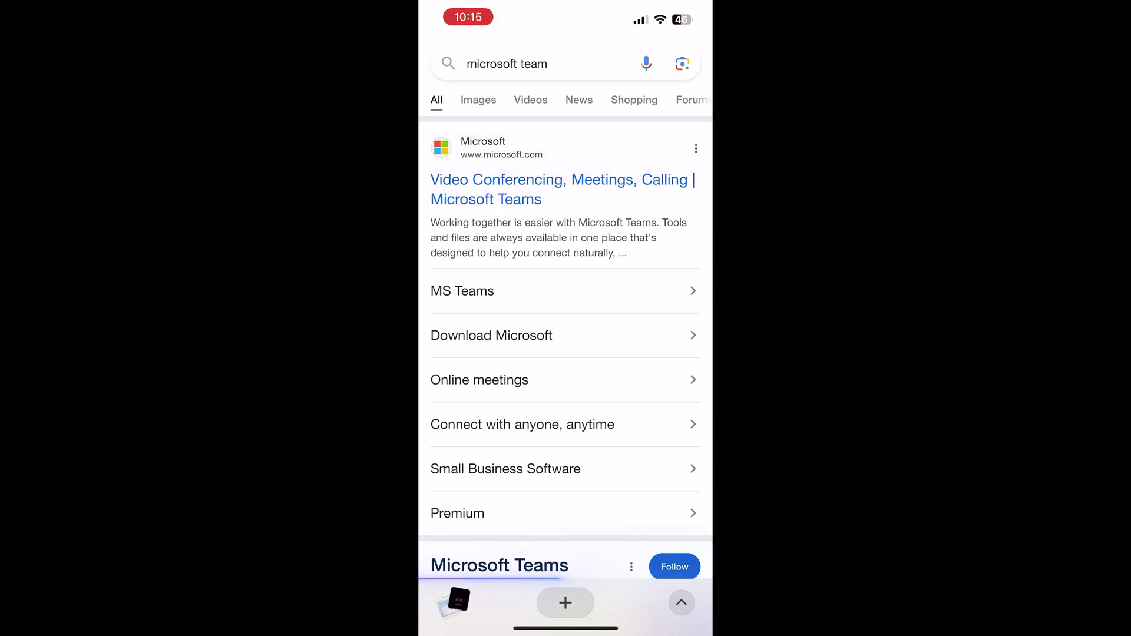
Pin the Microsoft Teams page to the Work space and return to the page
click(681, 602)
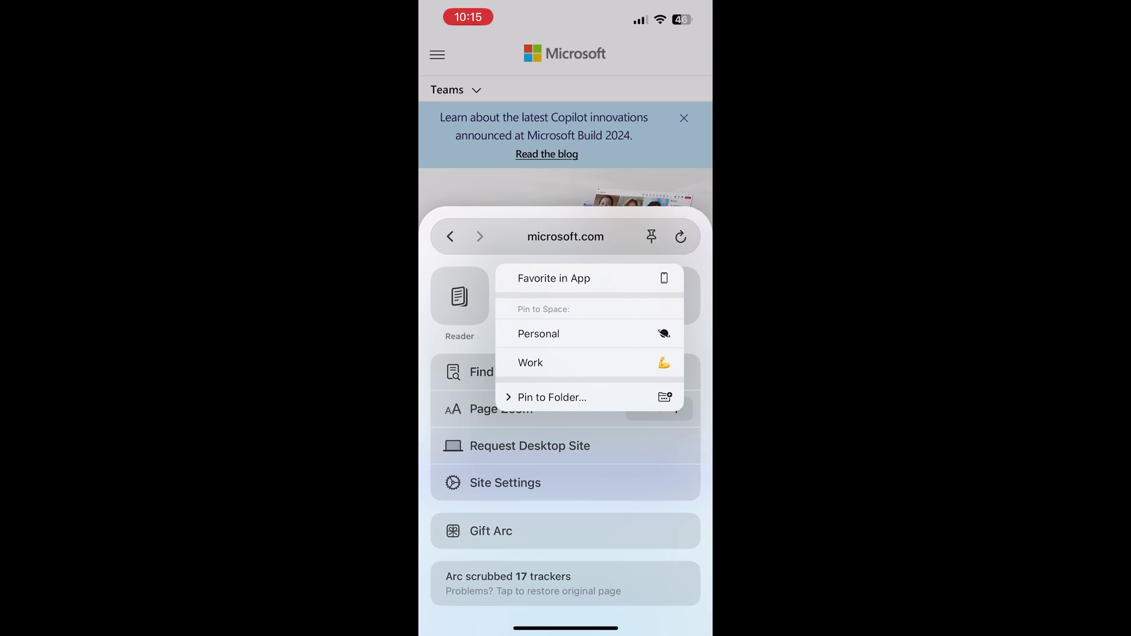
click(530, 362)
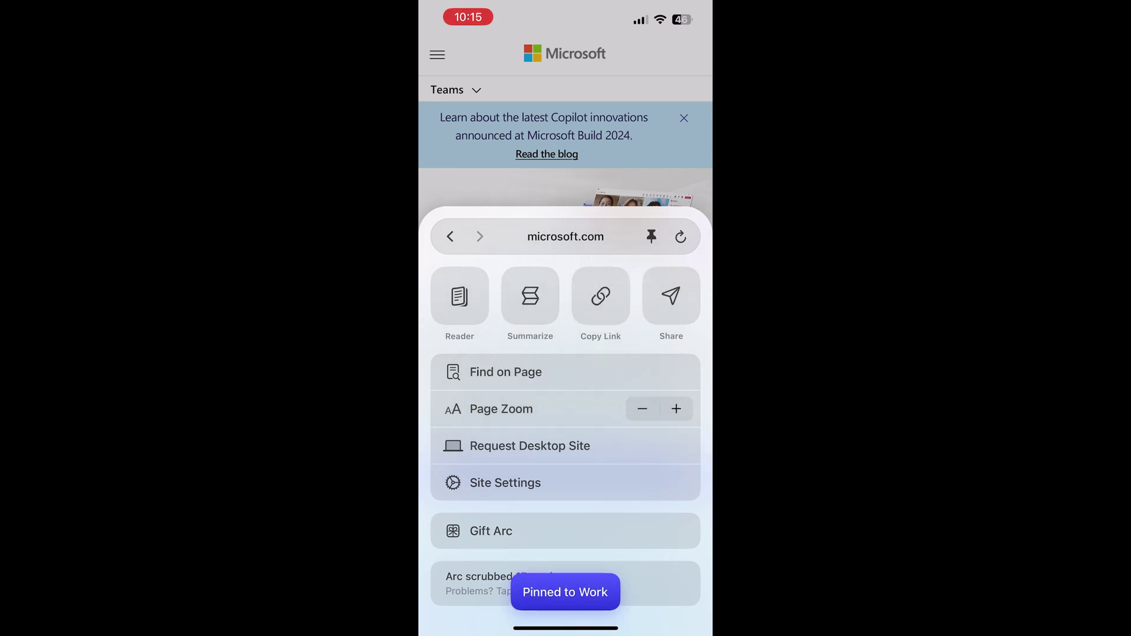
click(681, 602)
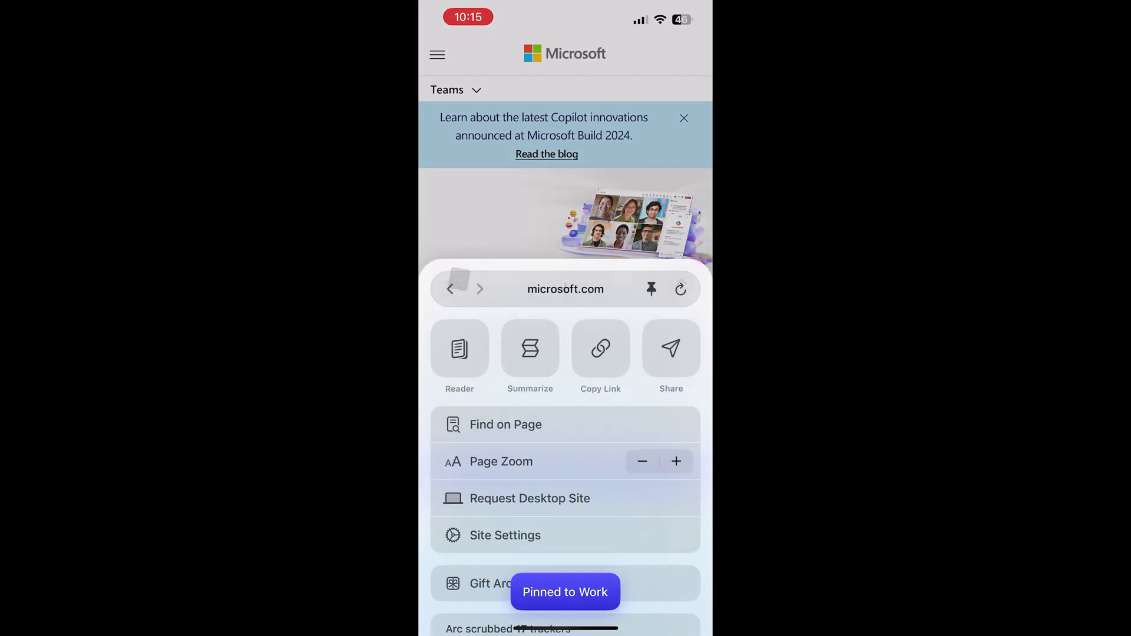
scroll(565, 442, down, 1)
scroll(566, 442, up, 3)
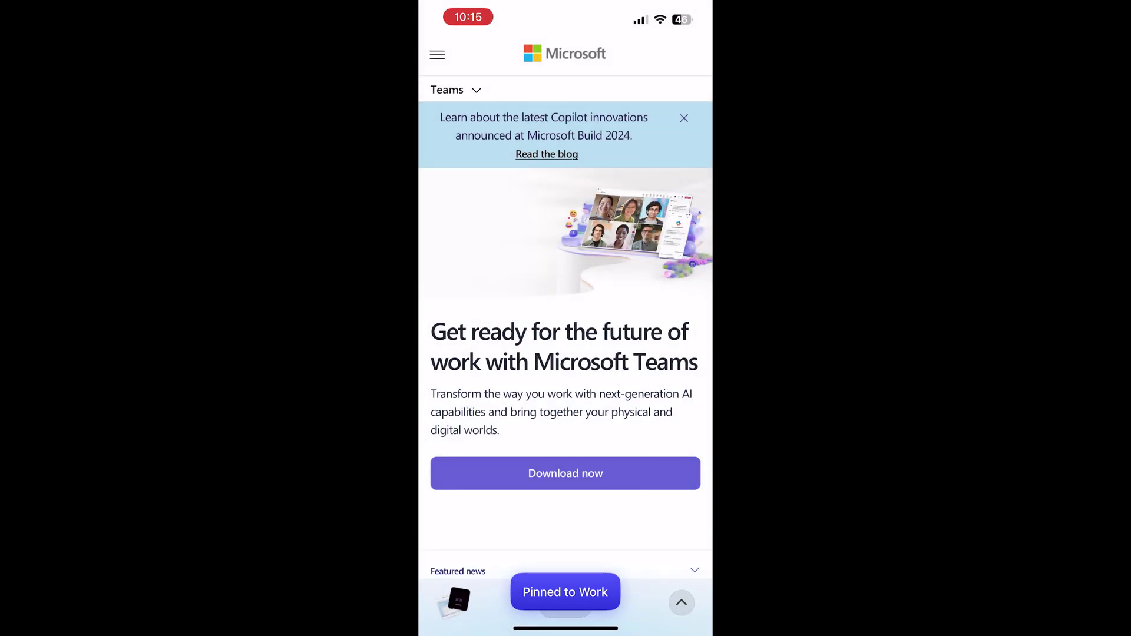
Go back to the synced spaces and open the pinned Microsoft Teams page
click(455, 601)
click(449, 603)
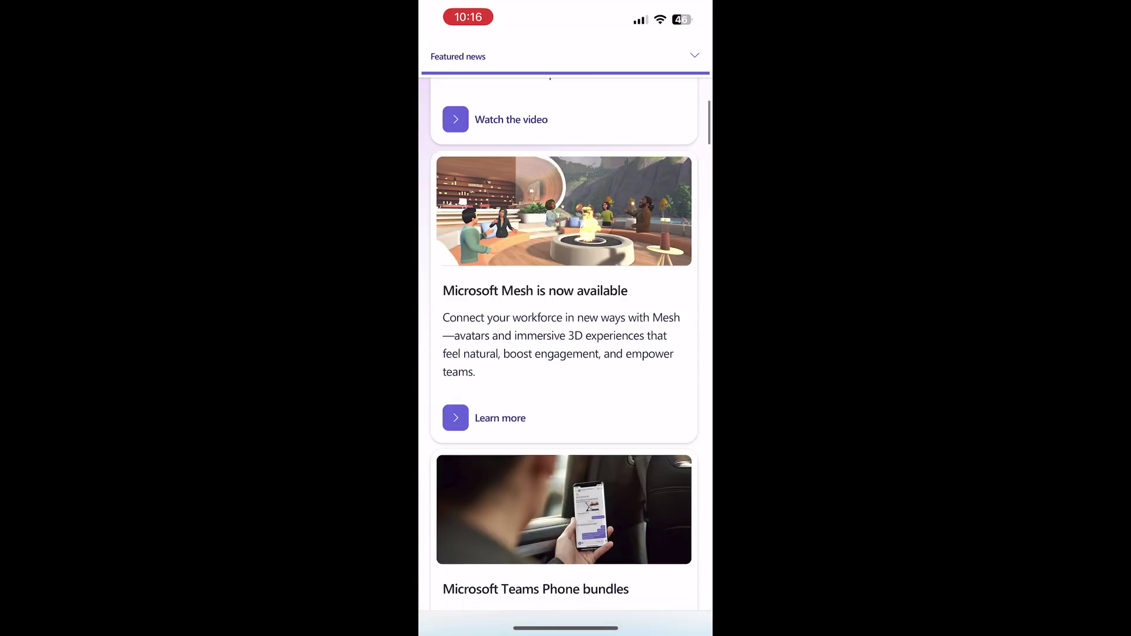
scroll(565, 318, up, 12)
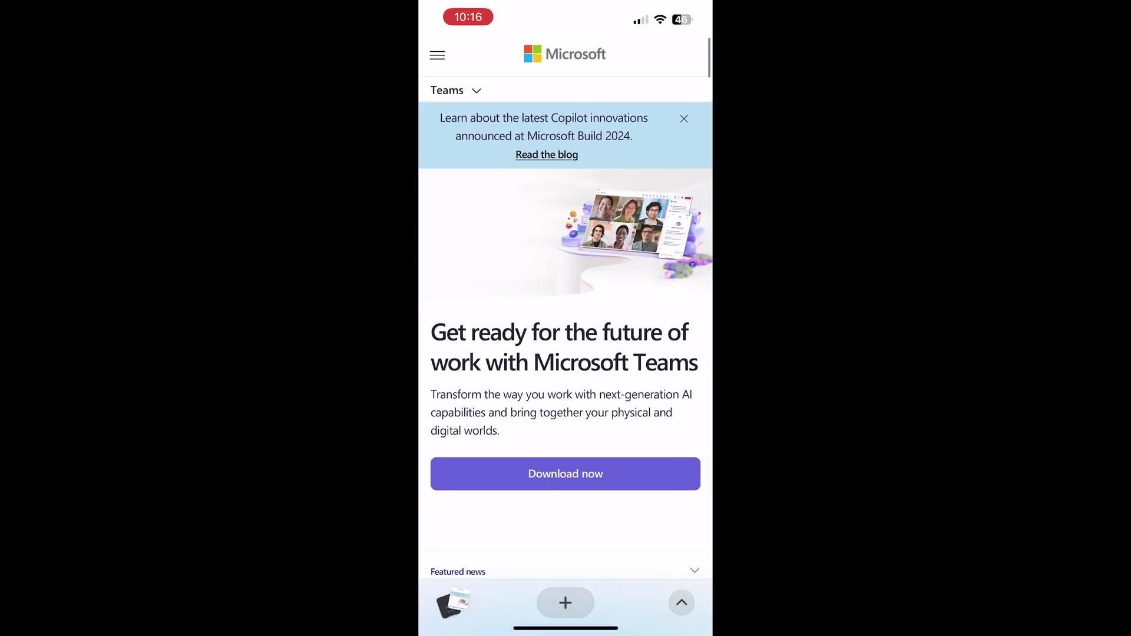
Run a Browse for Me search for "what is the tallest building in the world" and look through the generated page
click(565, 602)
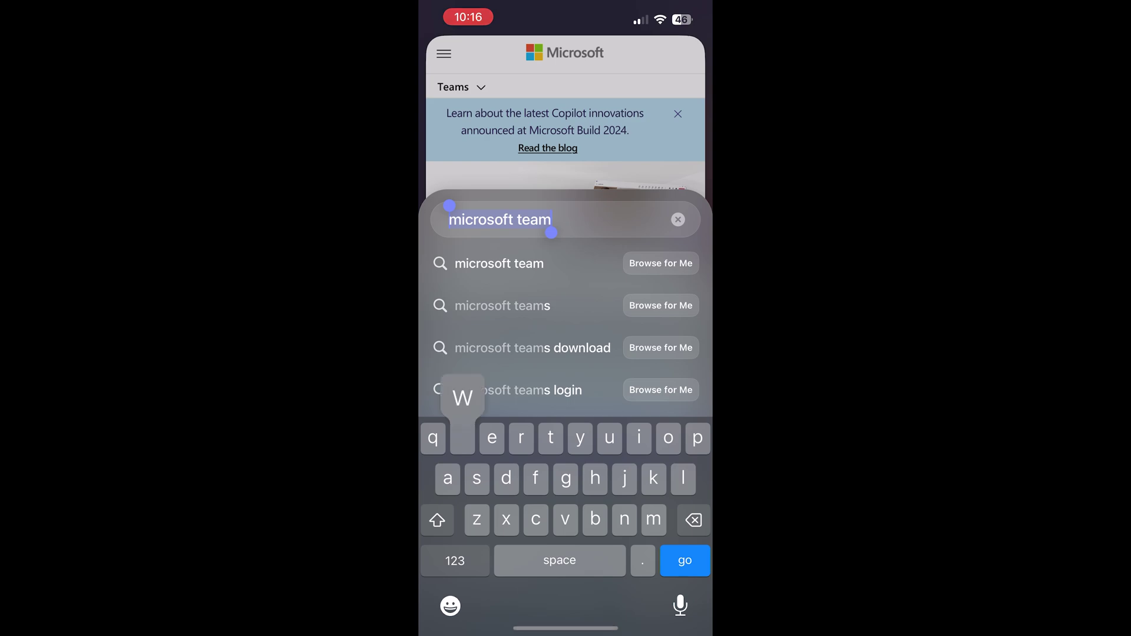
text(what is the tal)
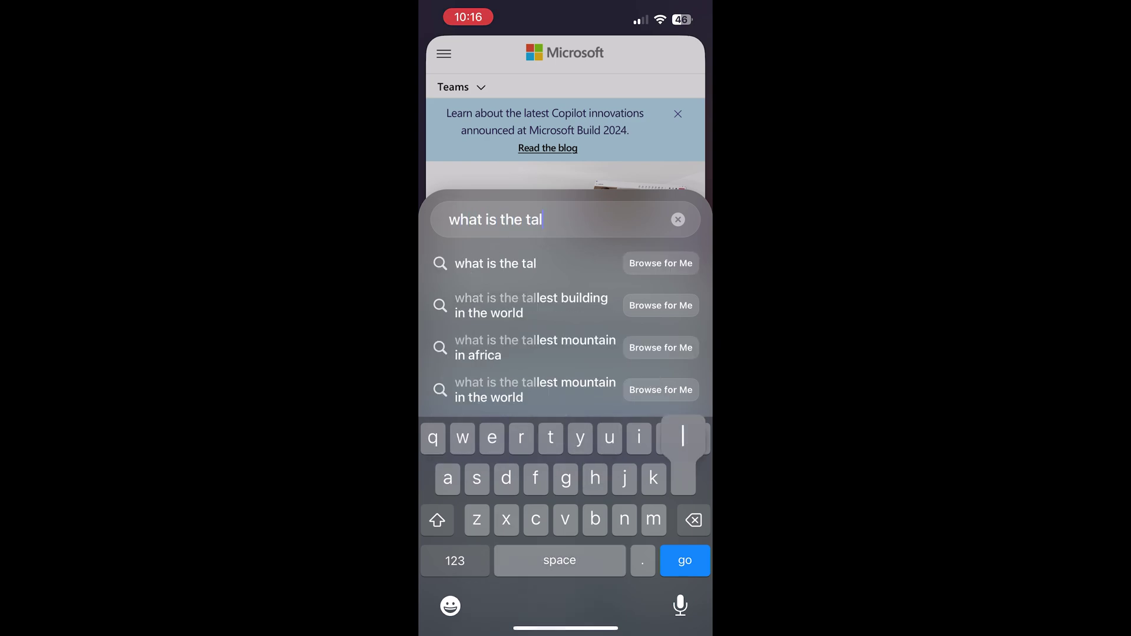
text(lest hulldi)
key(BackSpace)
key(BackSpace)
key(BackSpace)
key(BackSpace)
key(BackSpace)
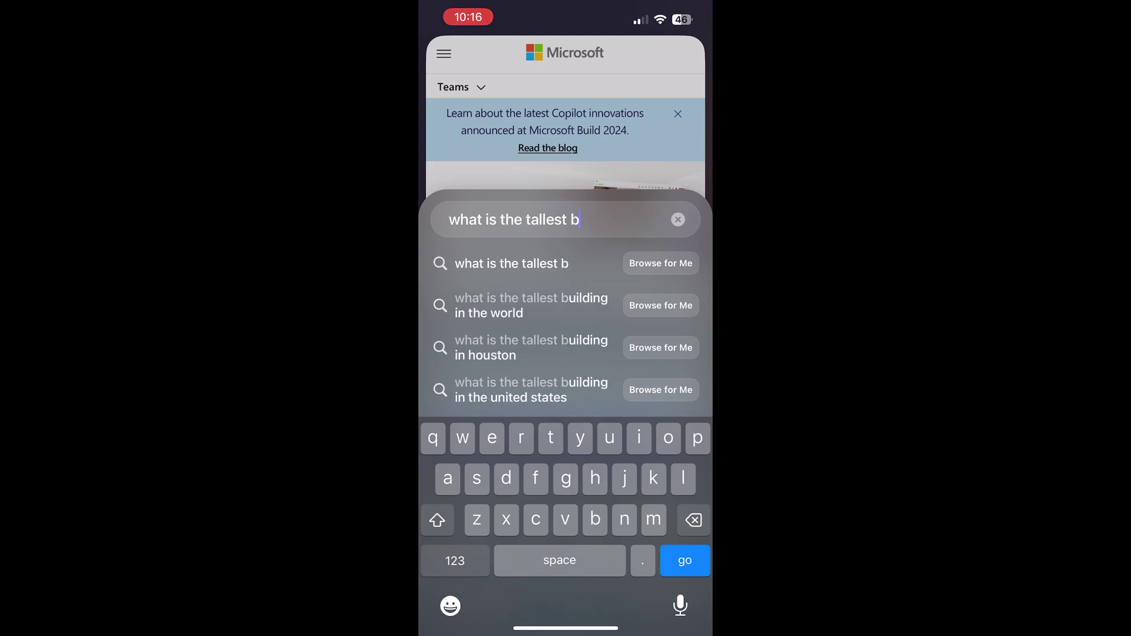
text(building in the world)
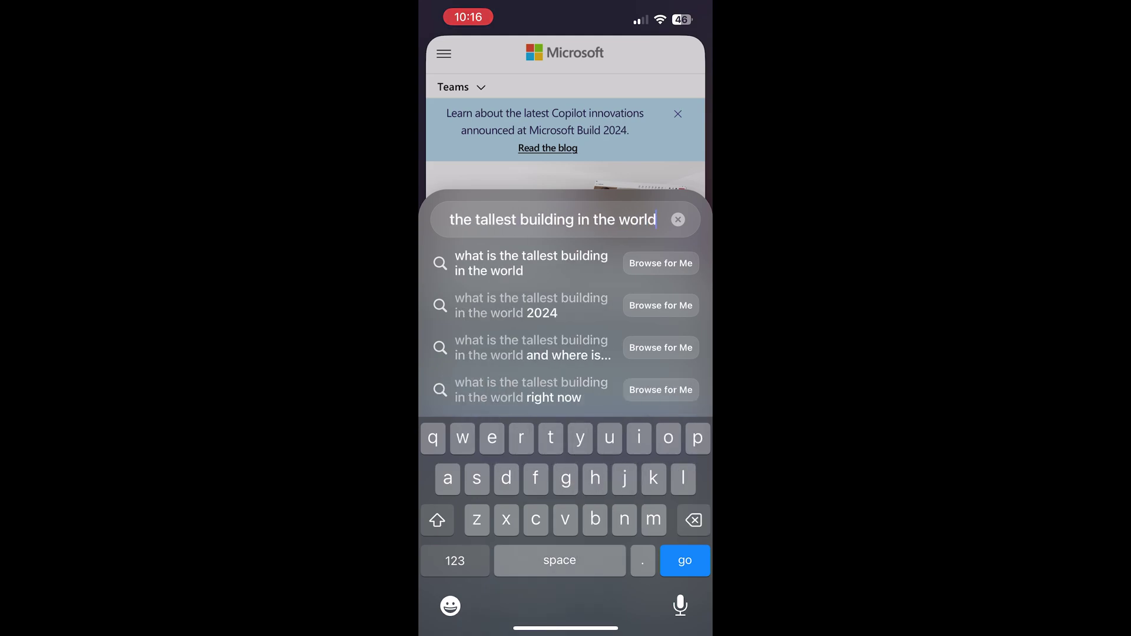
key(Return)
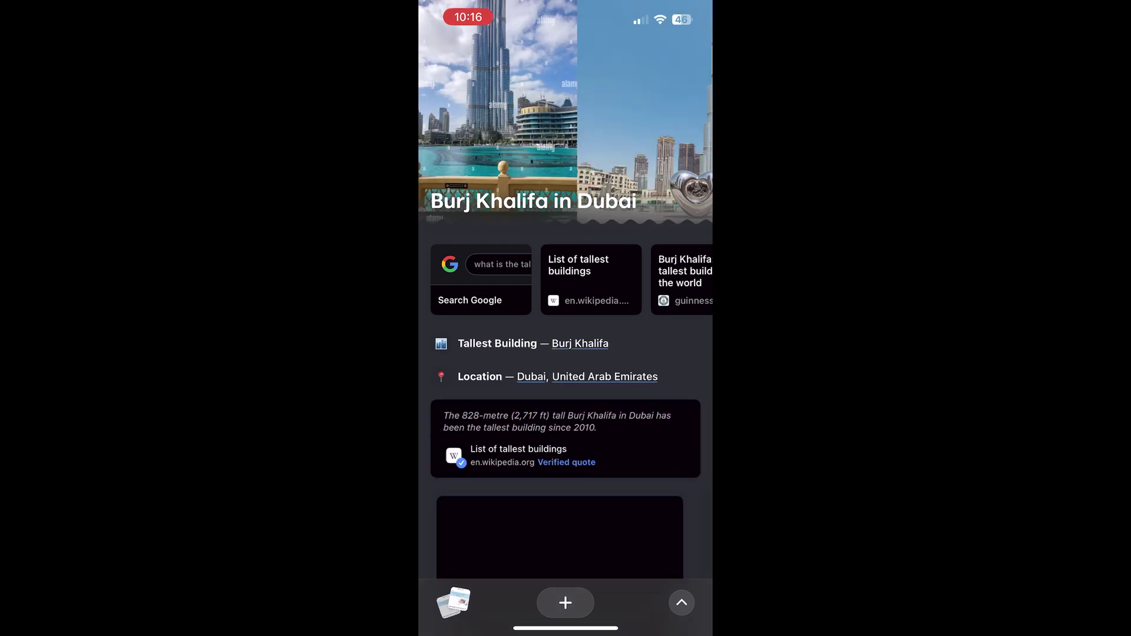
scroll(565, 353, down, 5)
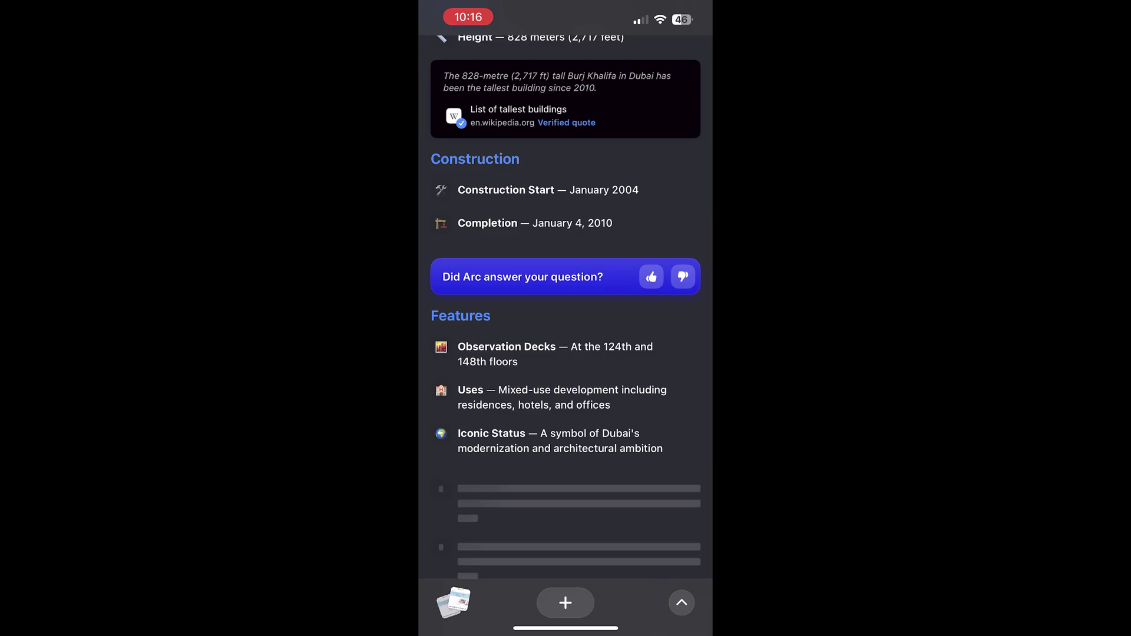
scroll(566, 307, down, 7)
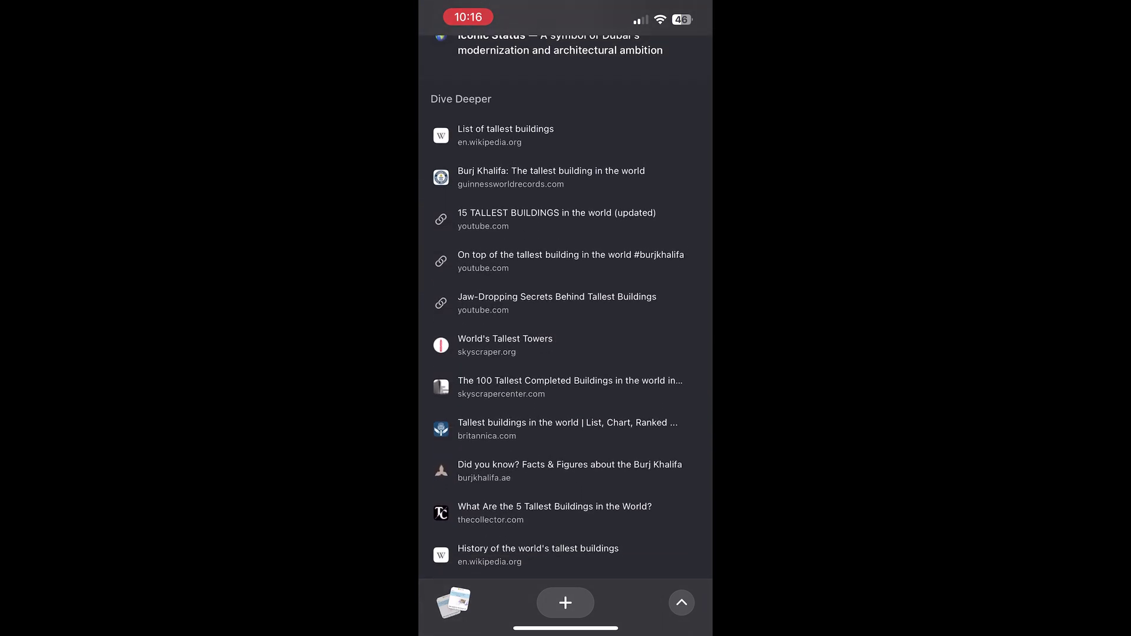
Open the Wikipedia "List of tallest buildings" source and generate a summary of the article with Pinch to Summarize
click(506, 135)
scroll(566, 318, down, 3)
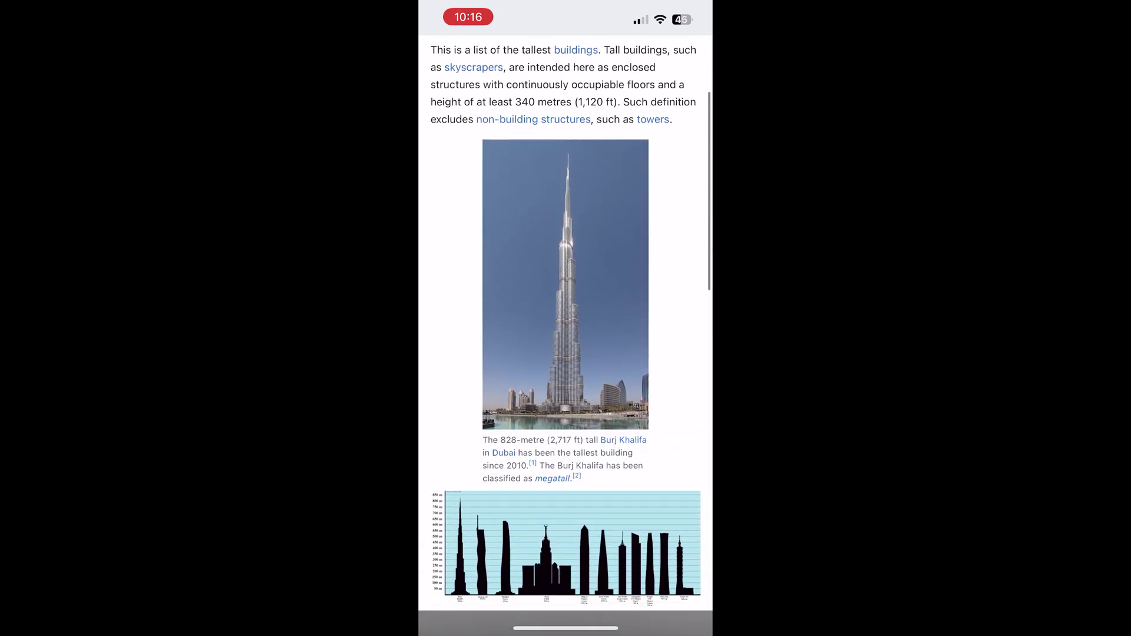
scroll(565, 319, down, 2)
scroll(565, 319, up, 1)
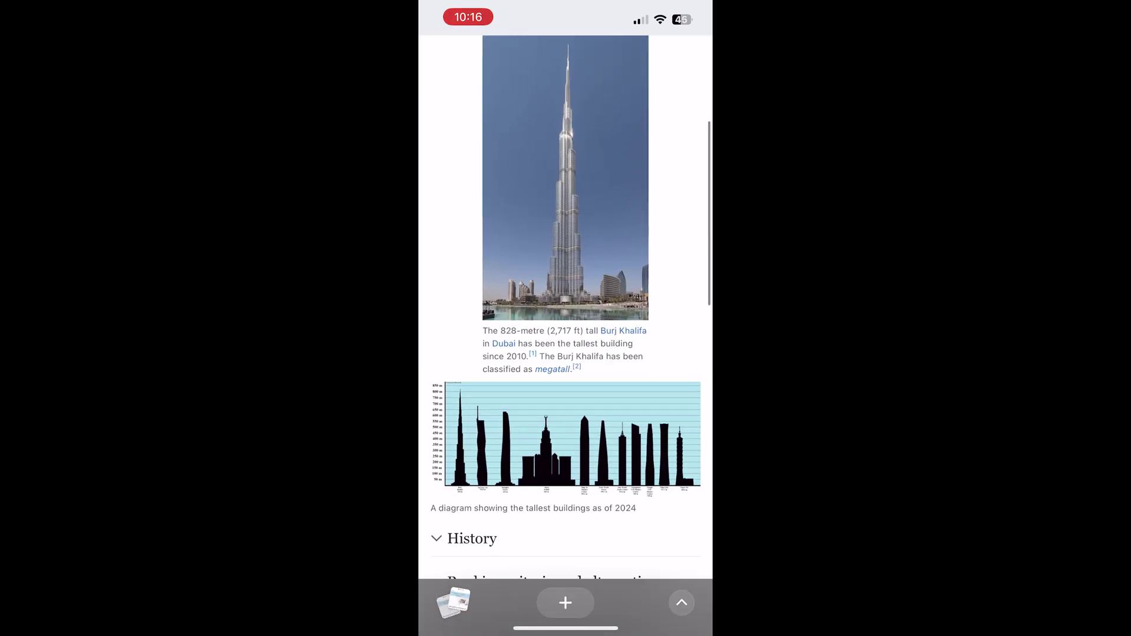
scroll(566, 318, down, 3)
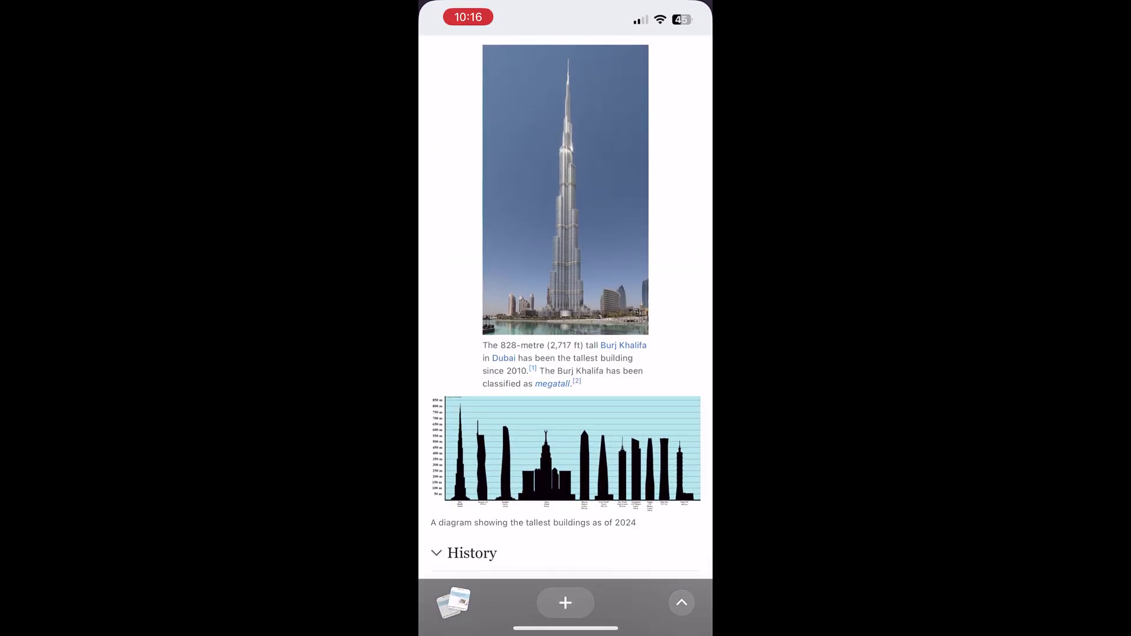
scroll(565, 318, down, 3)
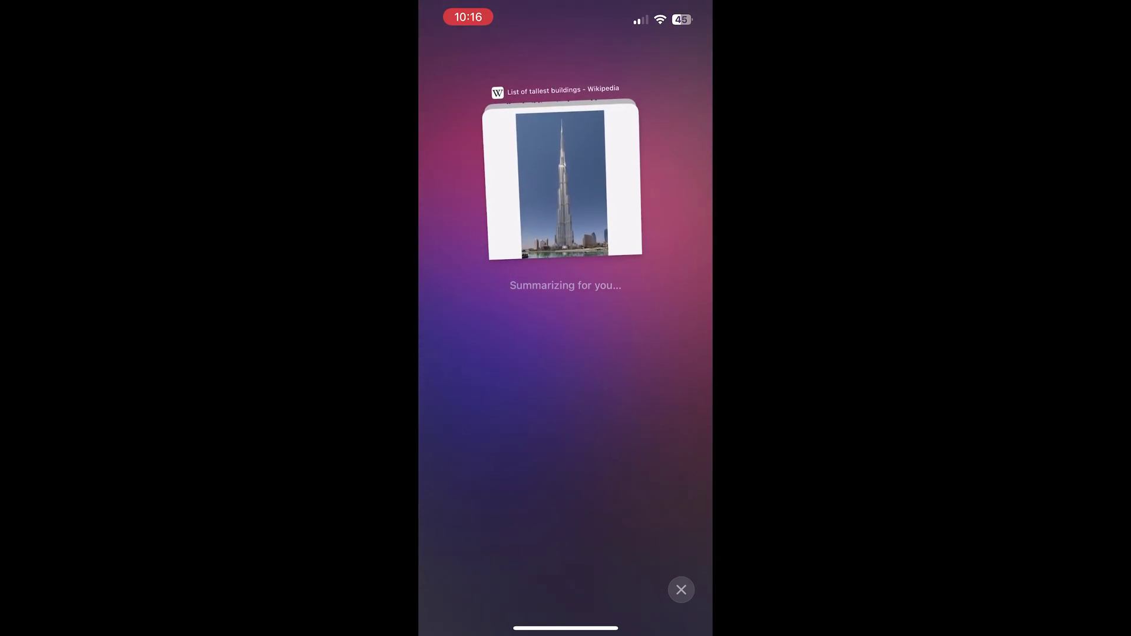
scroll(566, 295, down, 3)
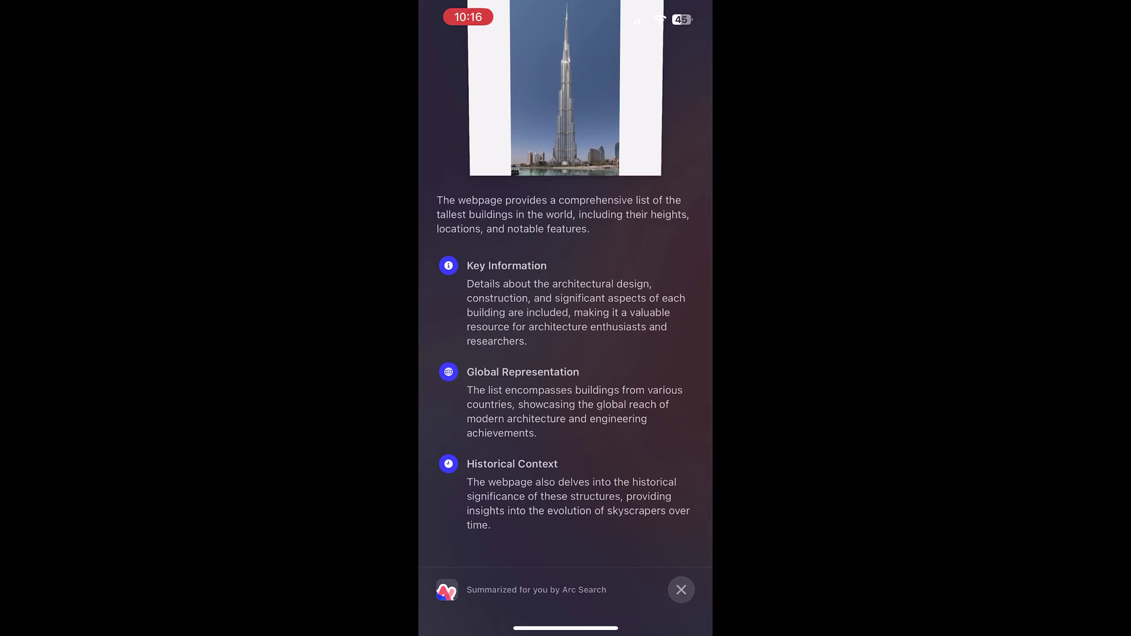
Browse through the open tabs in the tab overview
scroll(565, 322, left, 5)
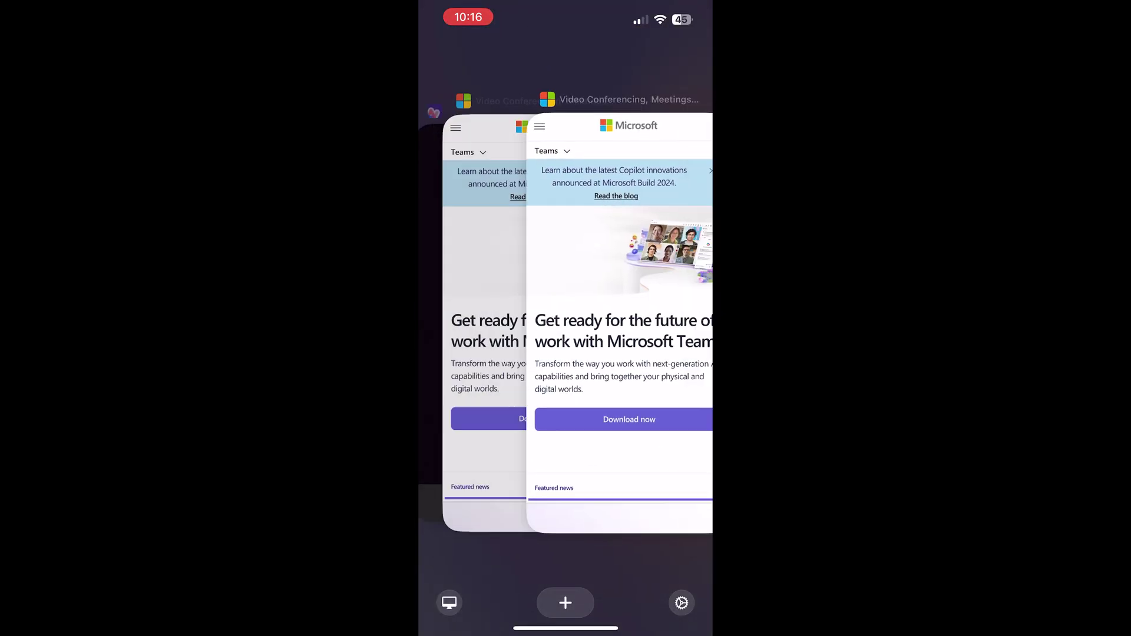
scroll(566, 322, left, 5)
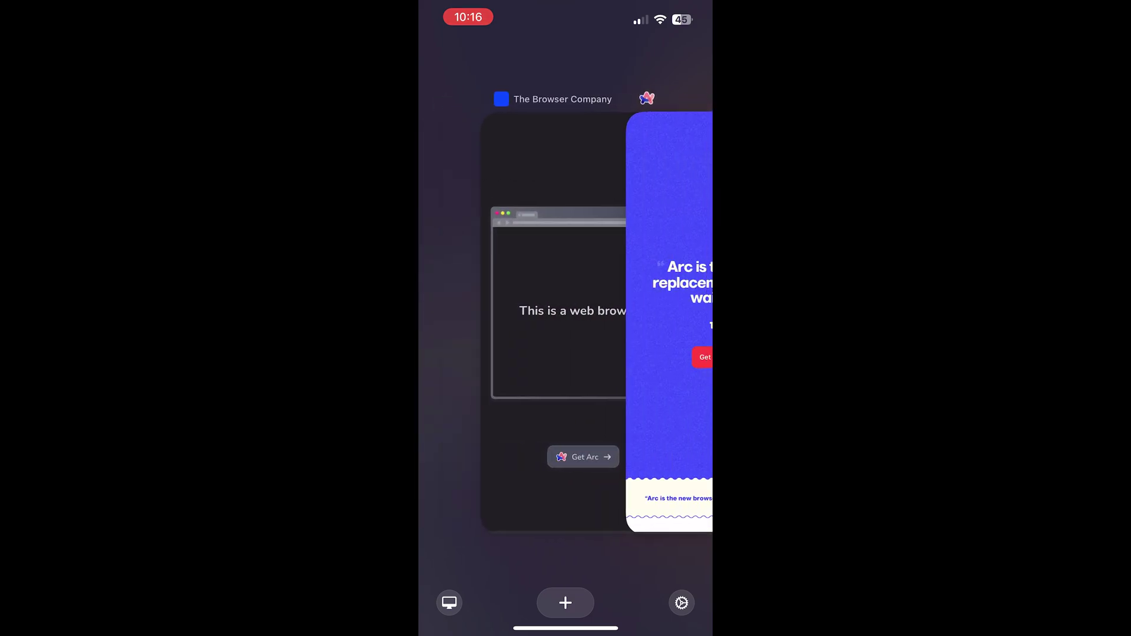
drag(565, 628, 614, 550)
drag(648, 324, 500, 324)
Switch a new search to Incognito, turn Incognito off again and dismiss the search
click(565, 294)
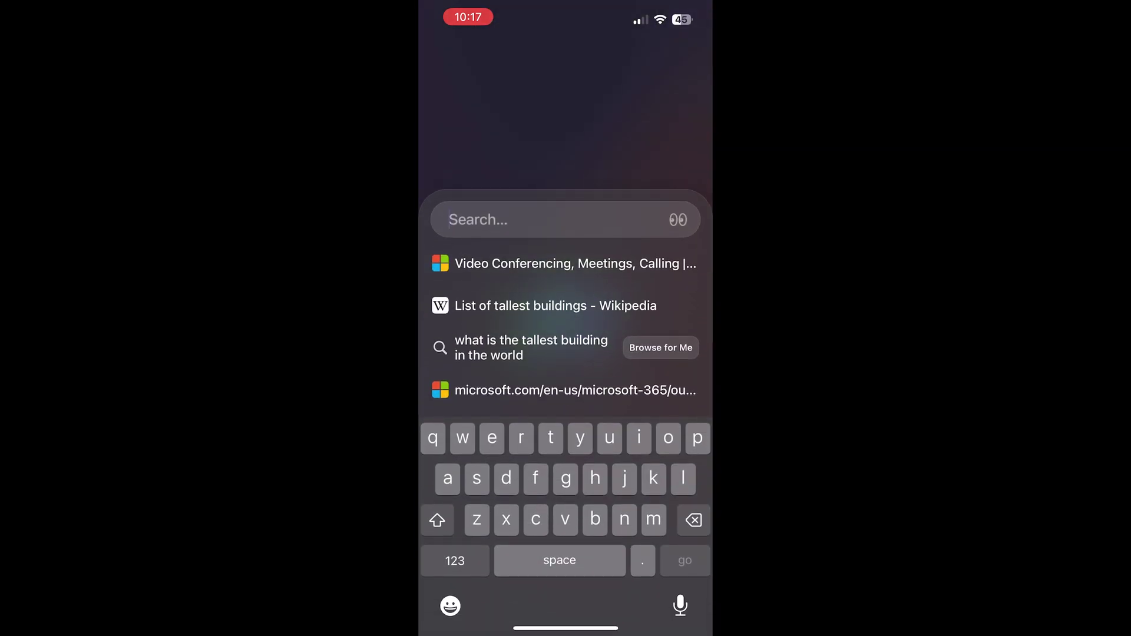
click(677, 219)
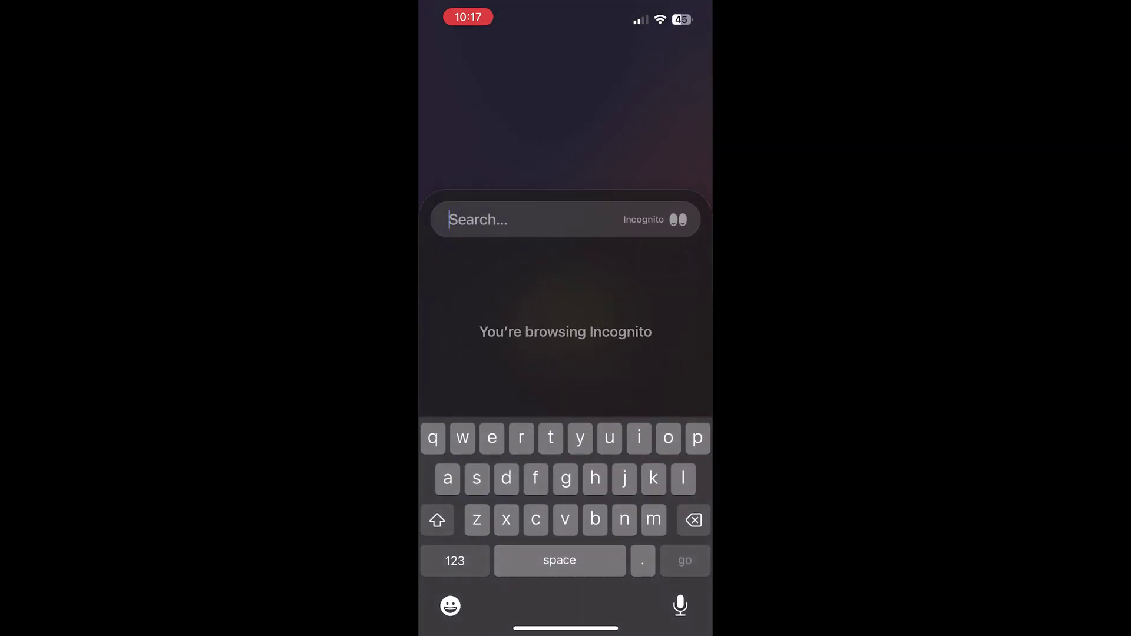
click(678, 220)
click(565, 106)
Open the Arc Search settings and look through the available options
click(681, 602)
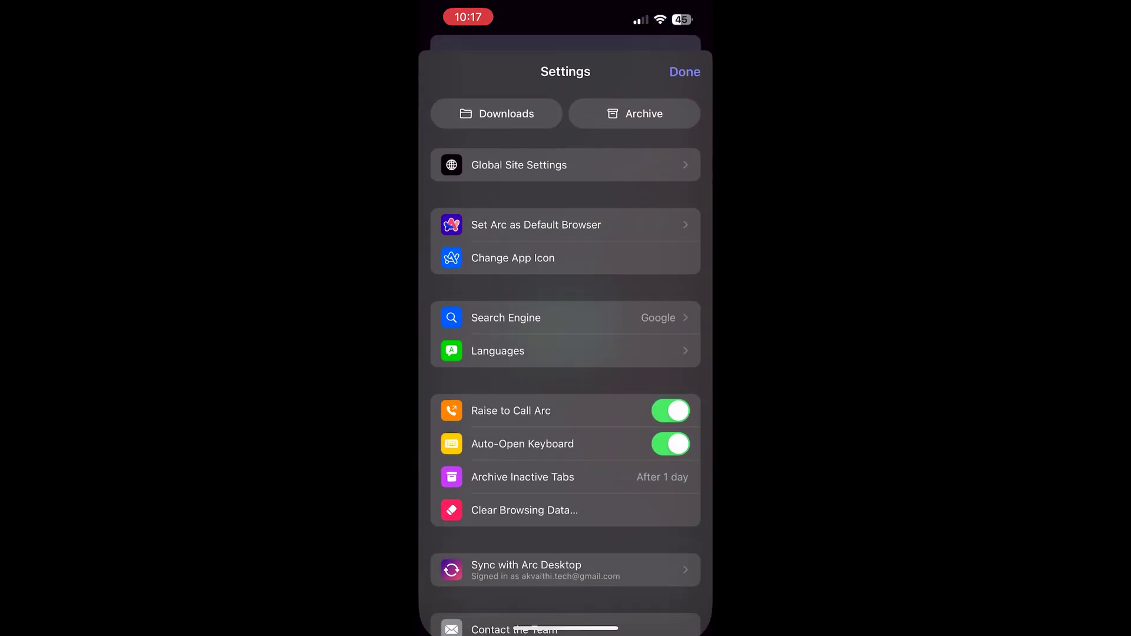
scroll(566, 353, down, 3)
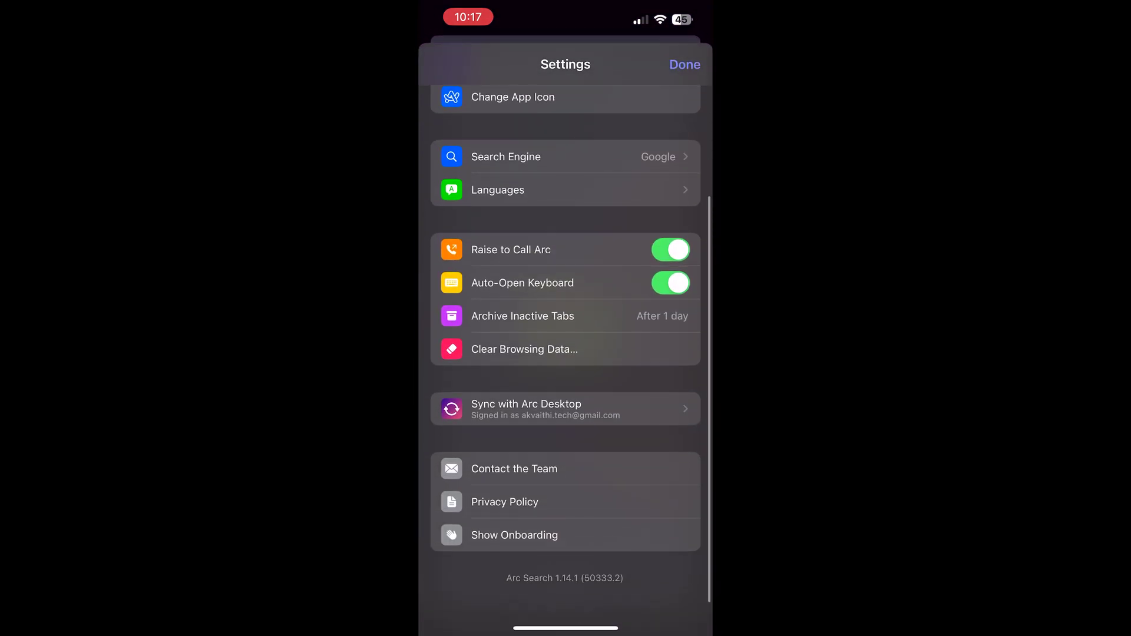
scroll(565, 354, up, 3)
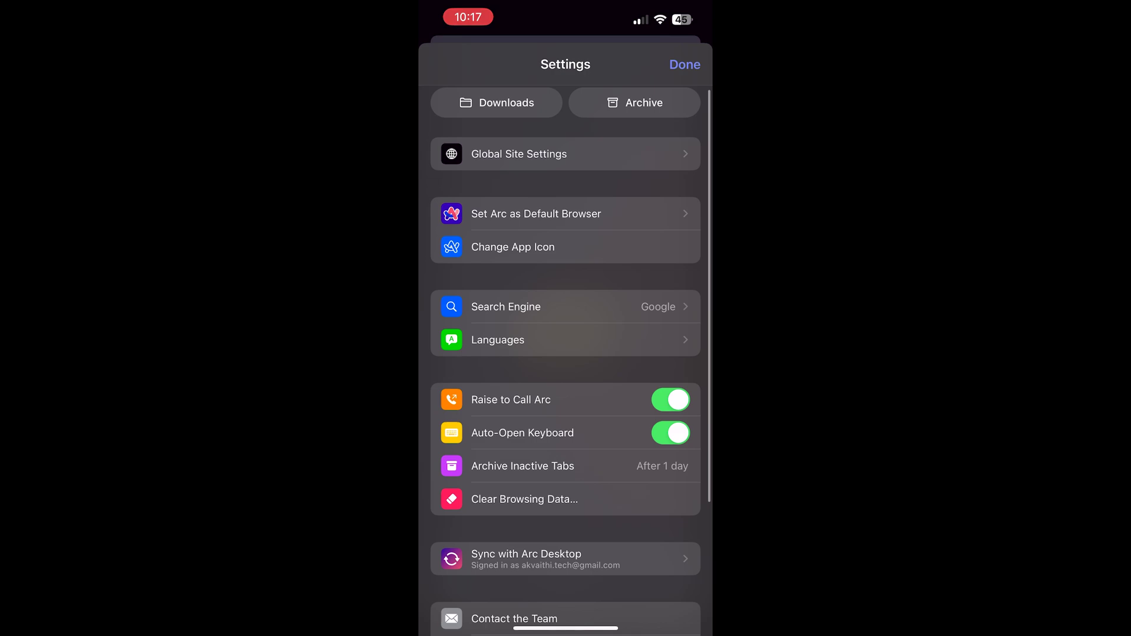
scroll(565, 361, up, 1)
click(565, 249)
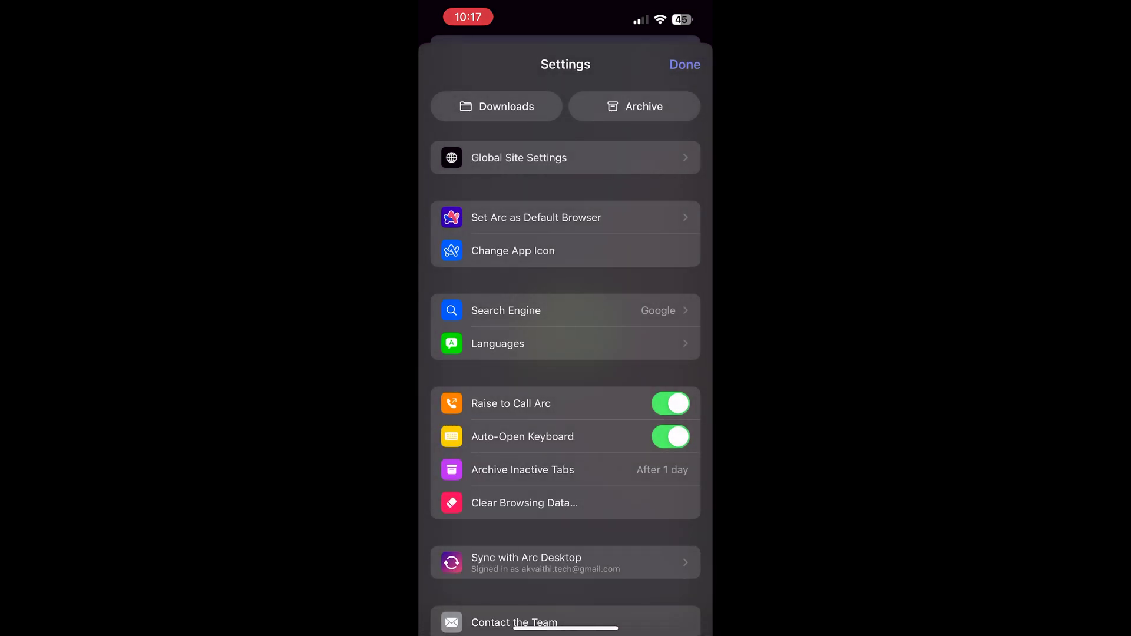
scroll(566, 336, down, 5)
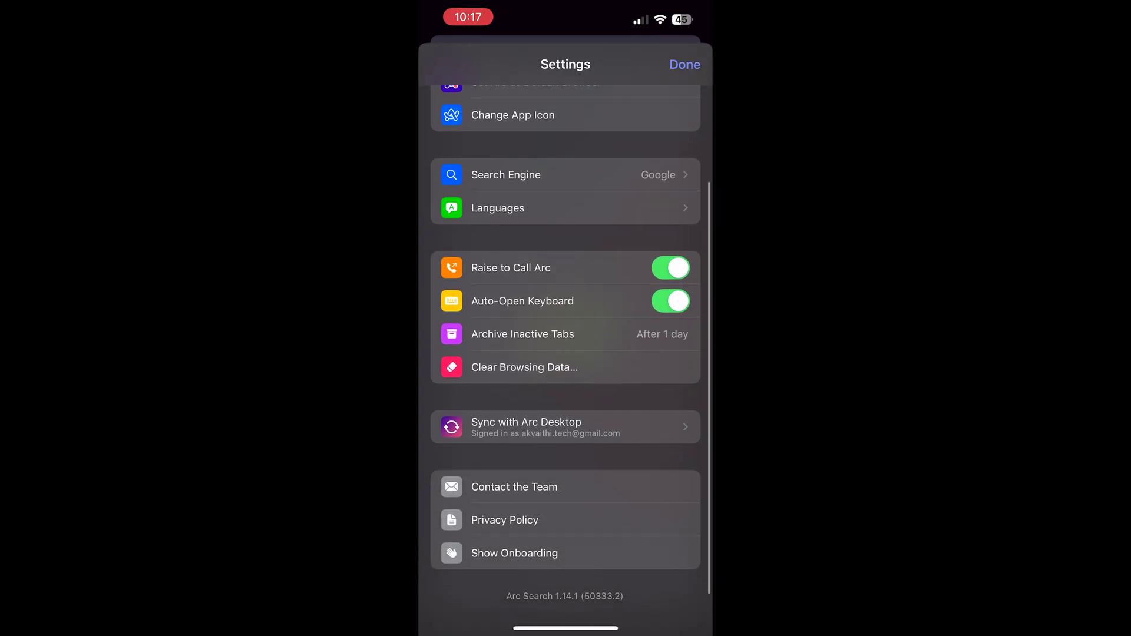
scroll(565, 354, up, 4)
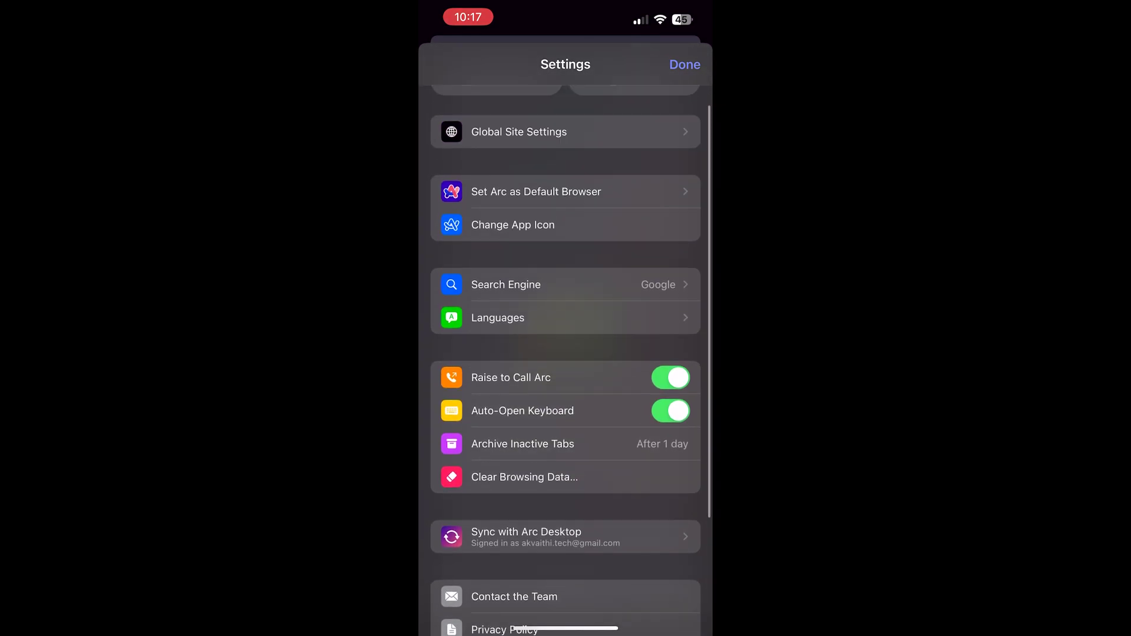
Set Swipe to Navigate to From Screen Edges in the global site settings and return to the main settings
click(519, 157)
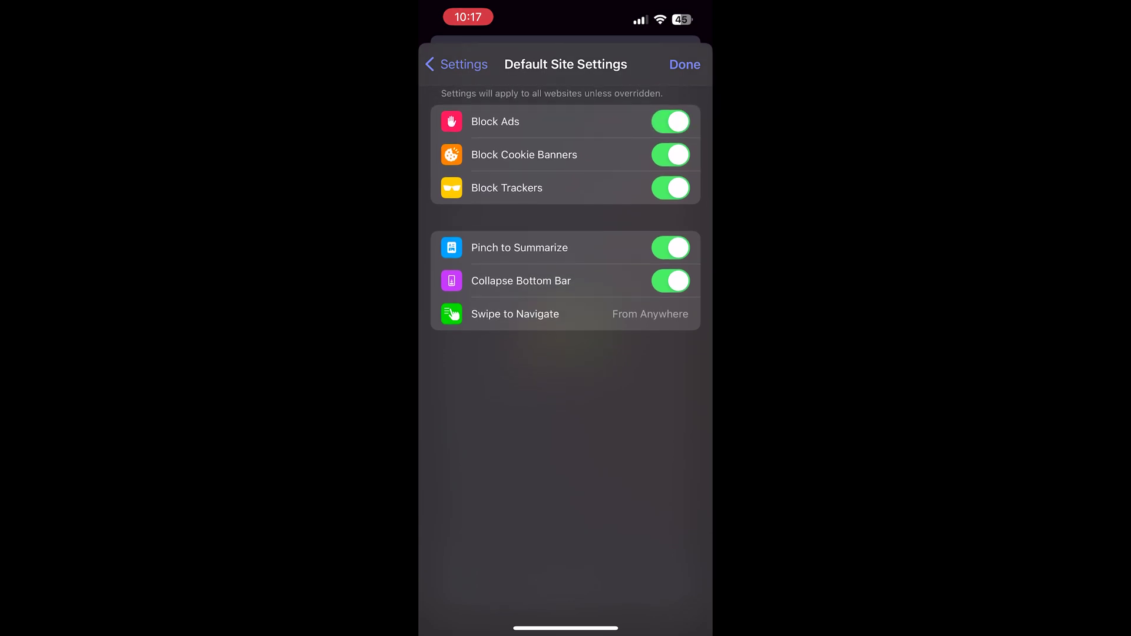
click(651, 317)
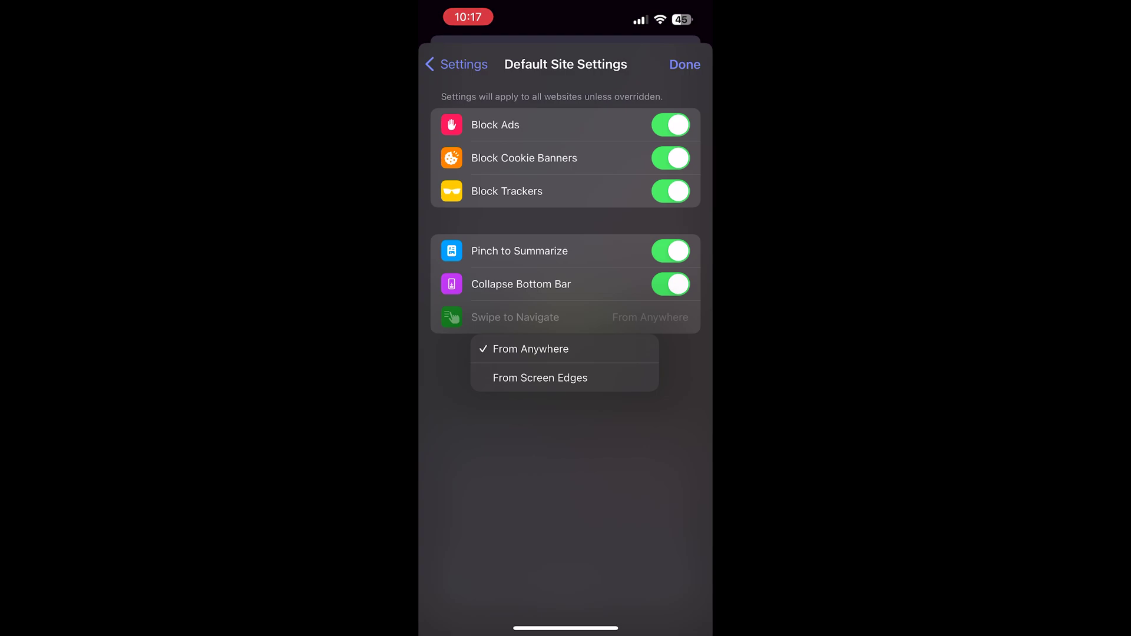
click(540, 377)
drag(422, 377, 481, 377)
click(465, 64)
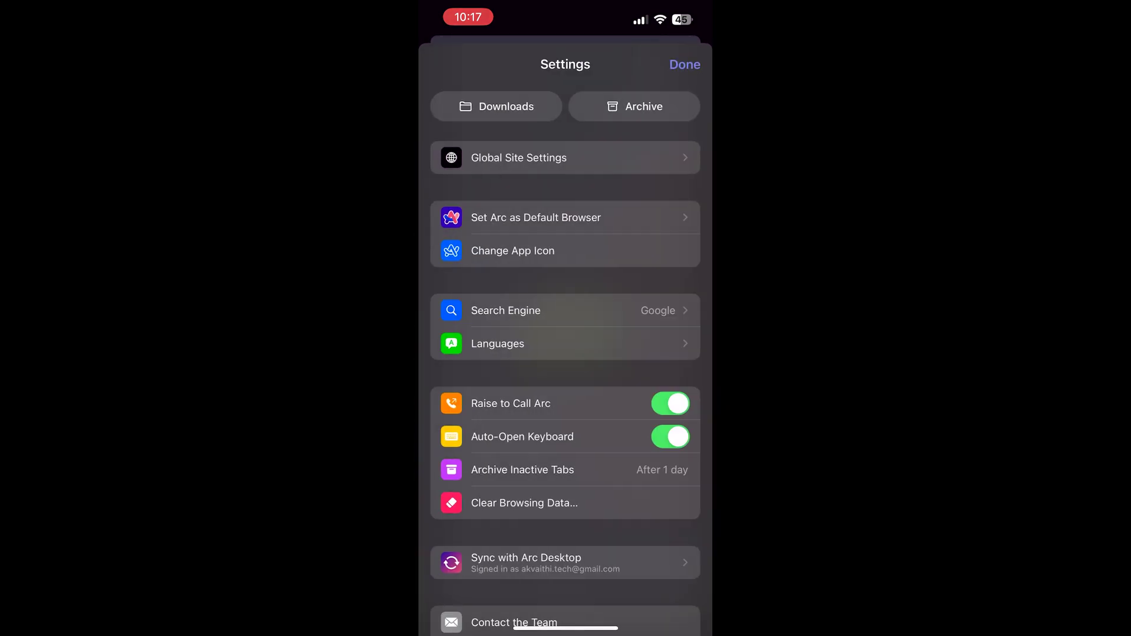
Close and reopen the Arc Search settings, view the archived tabs and return to the main settings
click(684, 64)
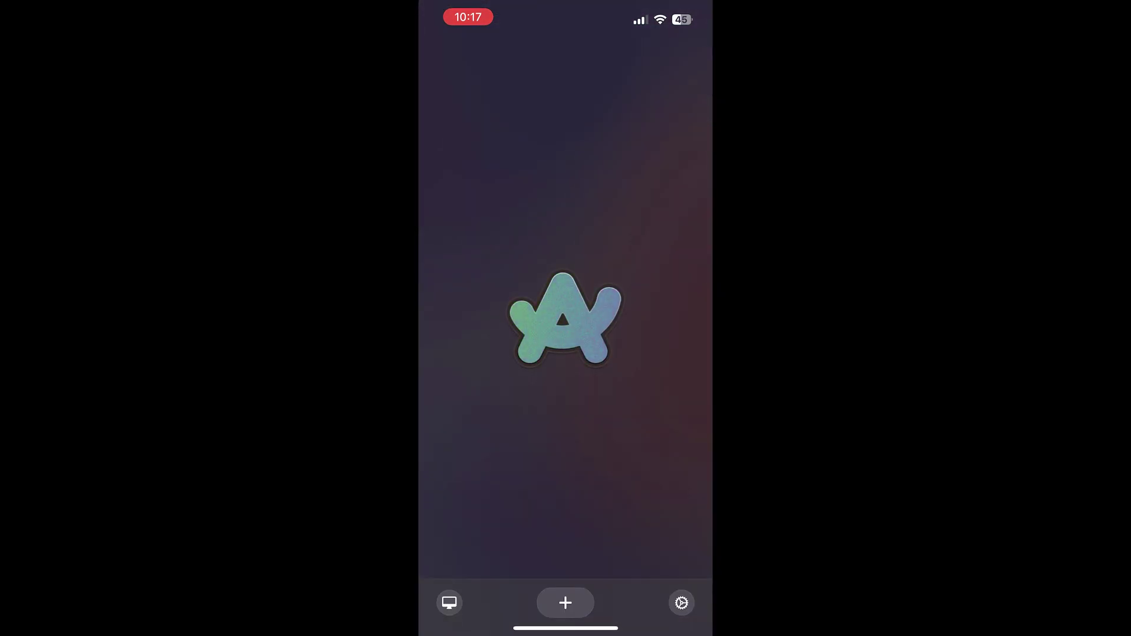
click(681, 603)
click(634, 106)
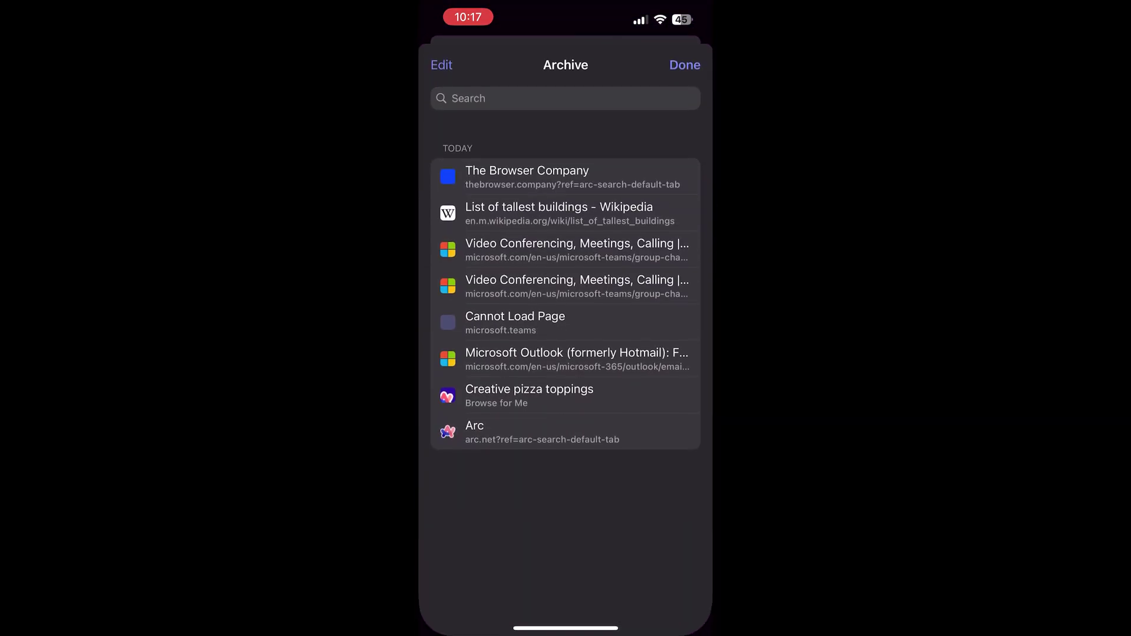
click(684, 64)
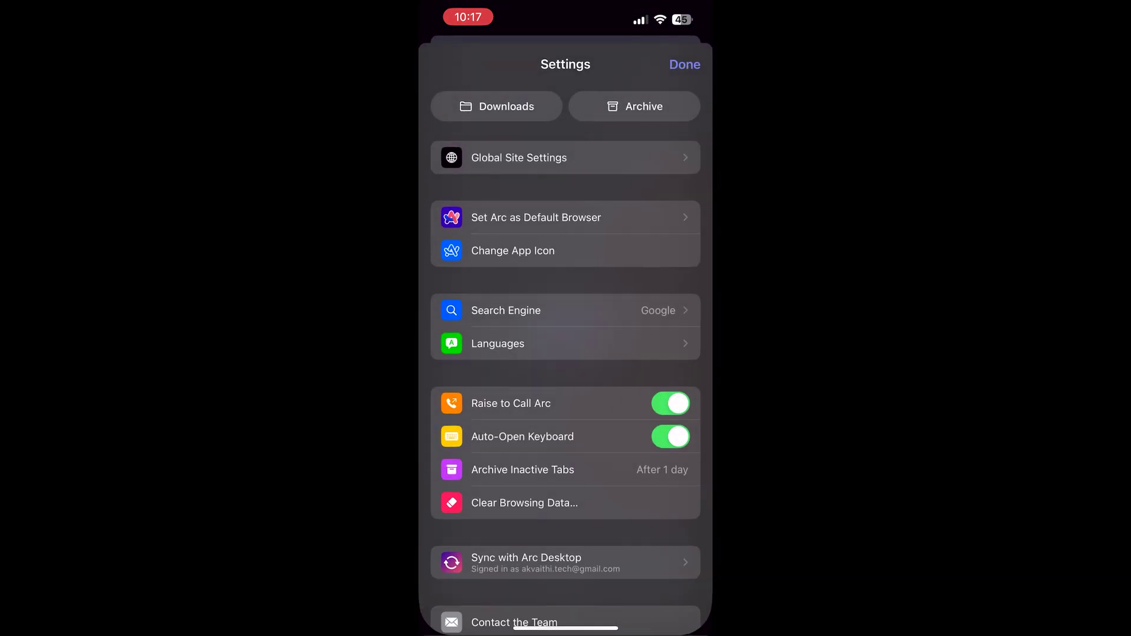
Check the Arc Search Downloads folder in the Files app and go back up to On My iPhone
drag(613, 628, 472, 627)
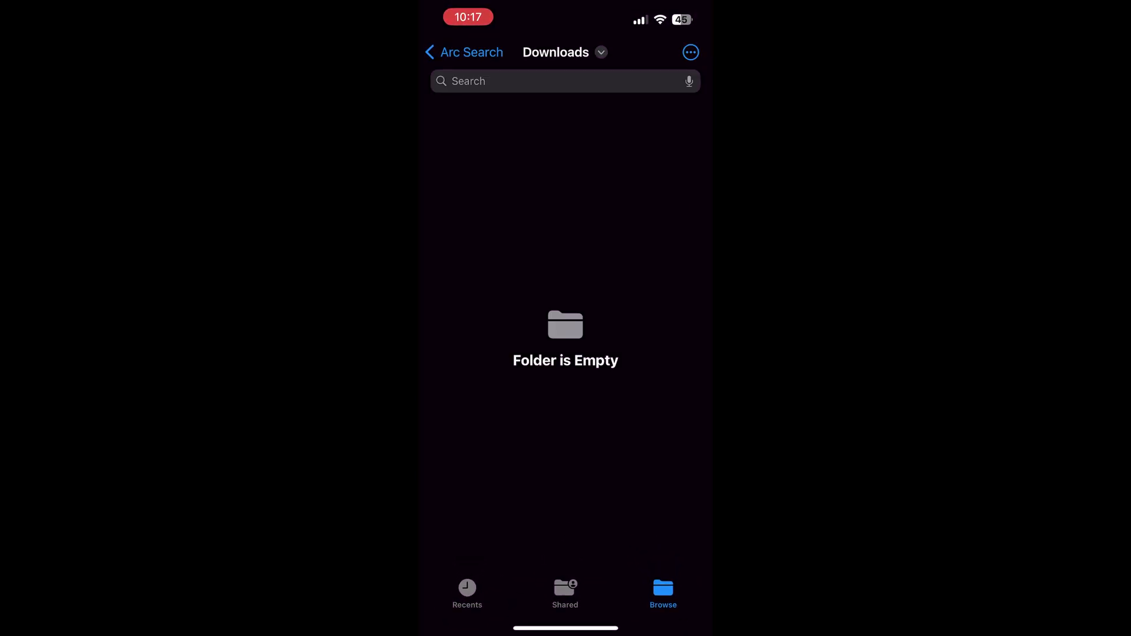
click(464, 52)
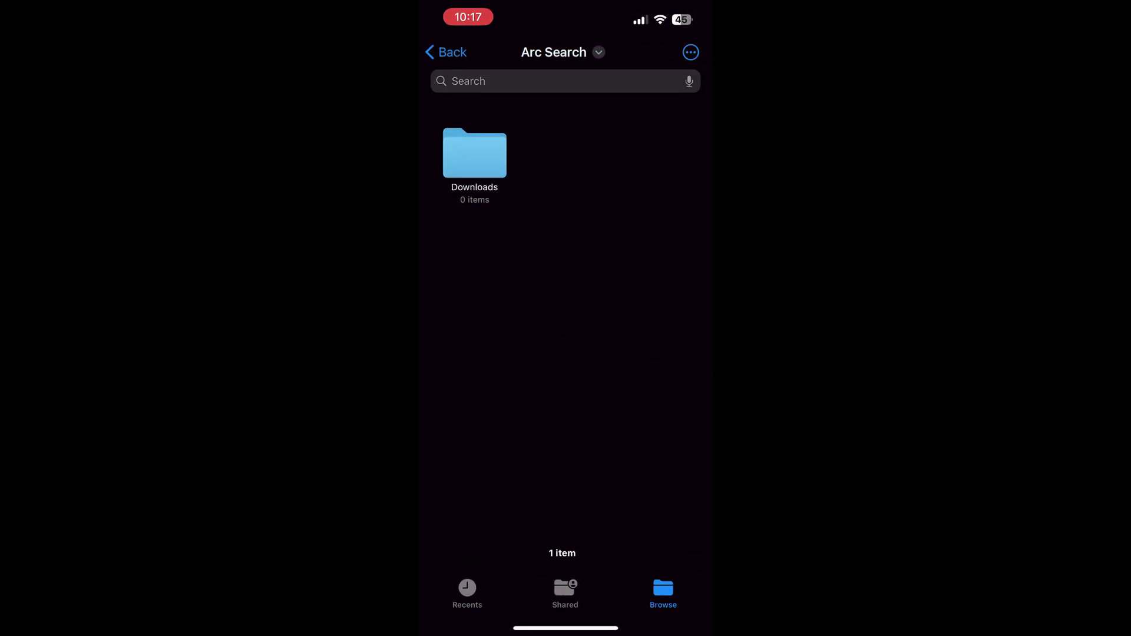
click(441, 52)
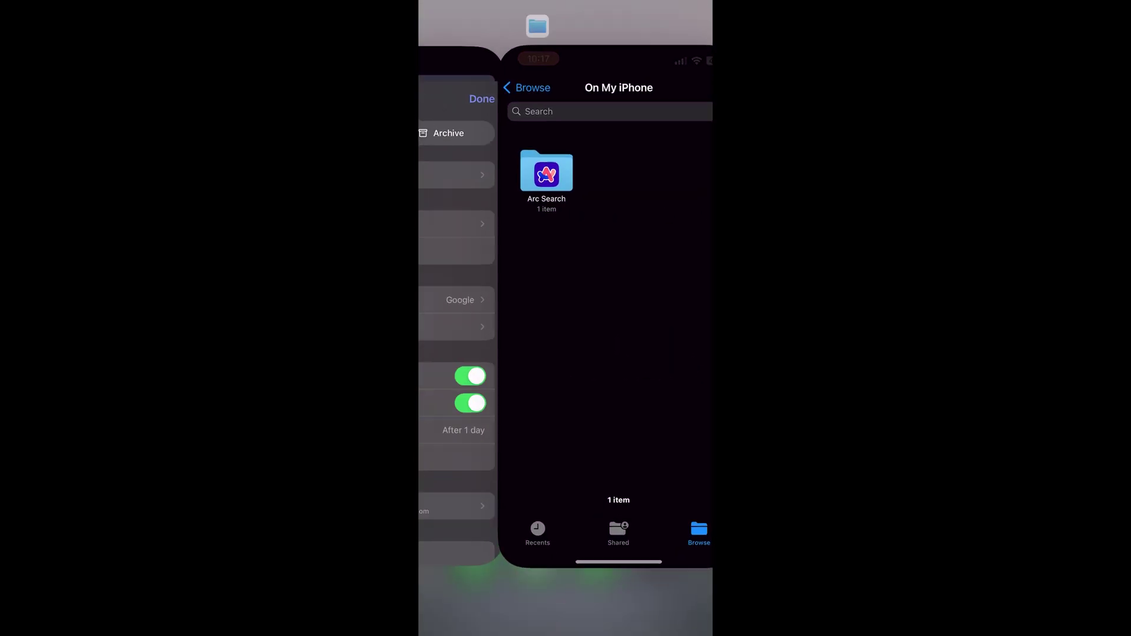